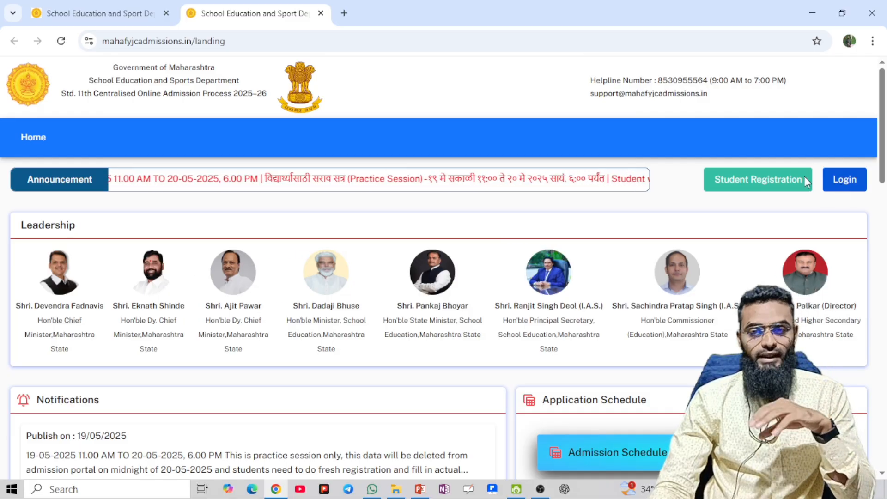
Open Student Registration and choose Within Maharashtra State, Fresher and SSC
{"action": "left_click", "coordinate": [774, 186]}
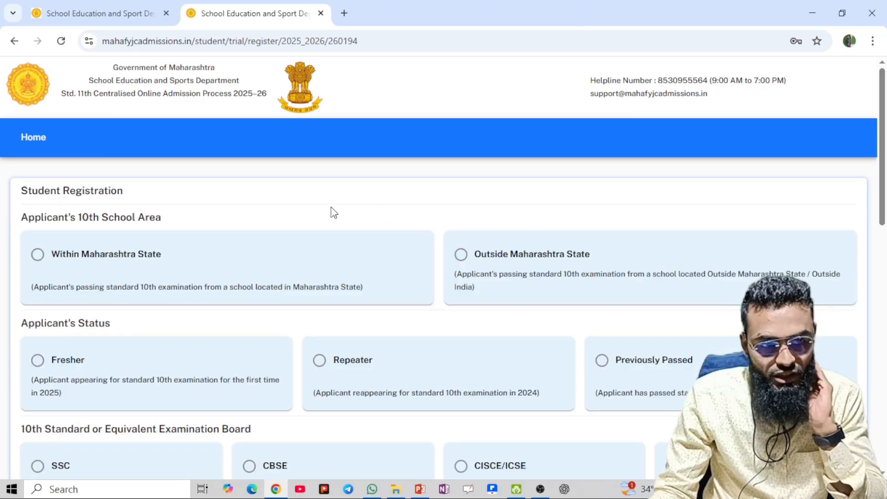
{"action": "scroll", "coordinate": [115, 231], "scroll_direction": "down", "scroll_amount": 1}
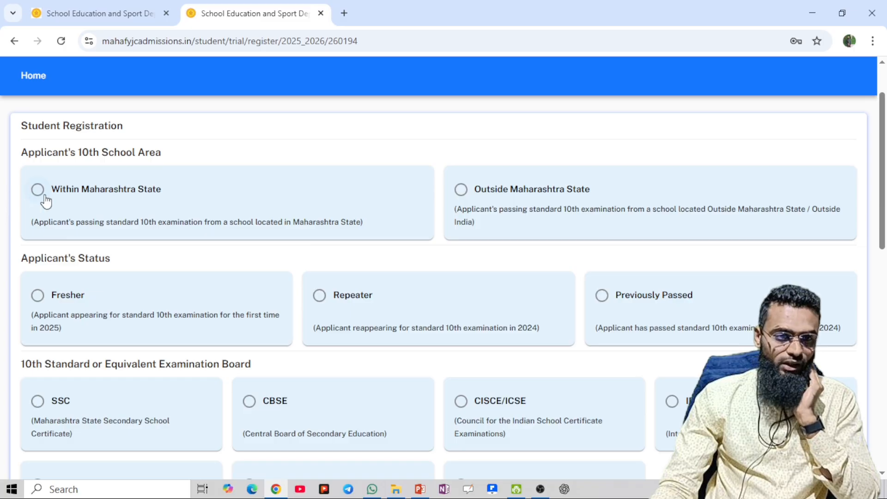
{"action": "left_click", "coordinate": [63, 206]}
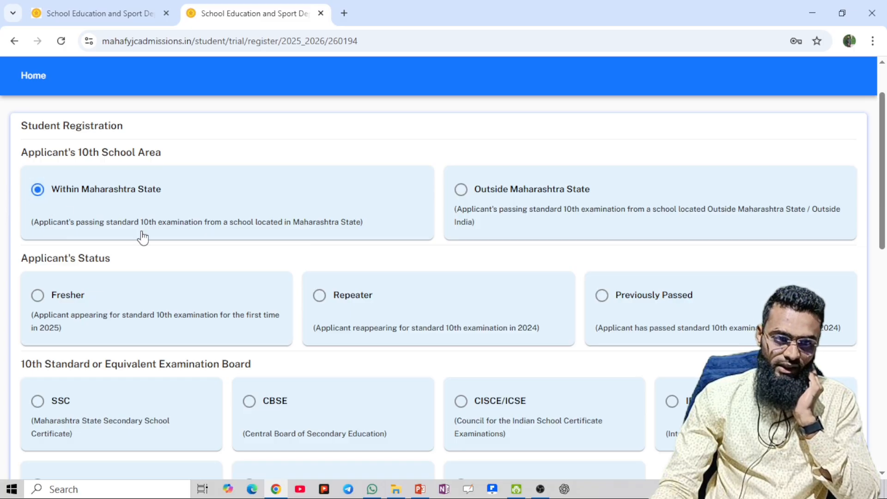
{"action": "scroll", "coordinate": [106, 199], "scroll_direction": "down", "scroll_amount": 3}
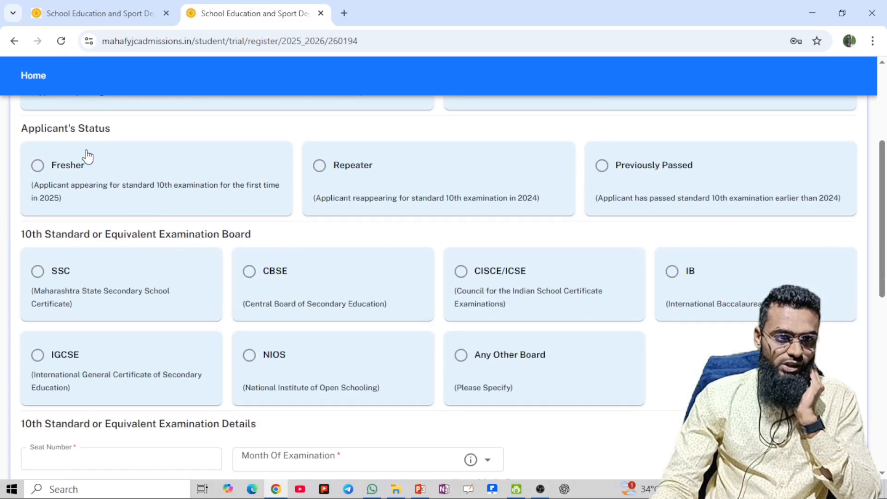
{"action": "left_click", "coordinate": [57, 179]}
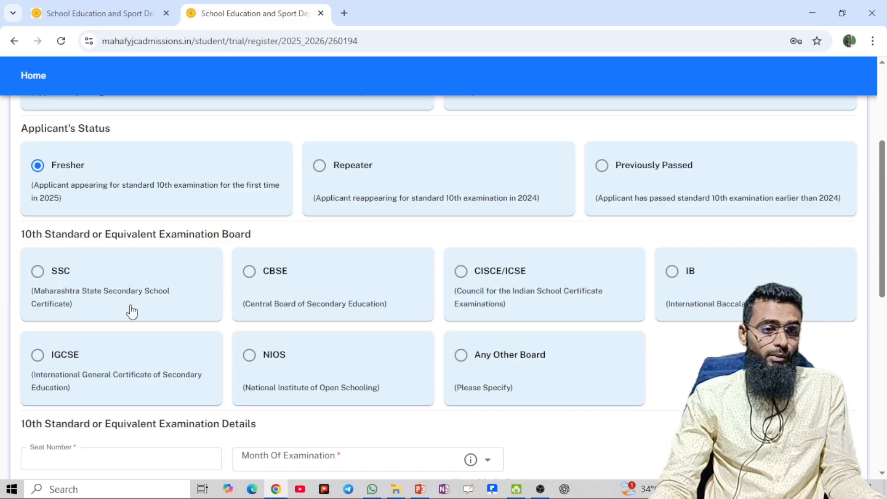
{"action": "left_click", "coordinate": [48, 272]}
Go to the seat number field, then switch to WhatsApp to look up the SSC result
{"action": "scroll", "coordinate": [153, 281], "scroll_direction": "down", "scroll_amount": 3}
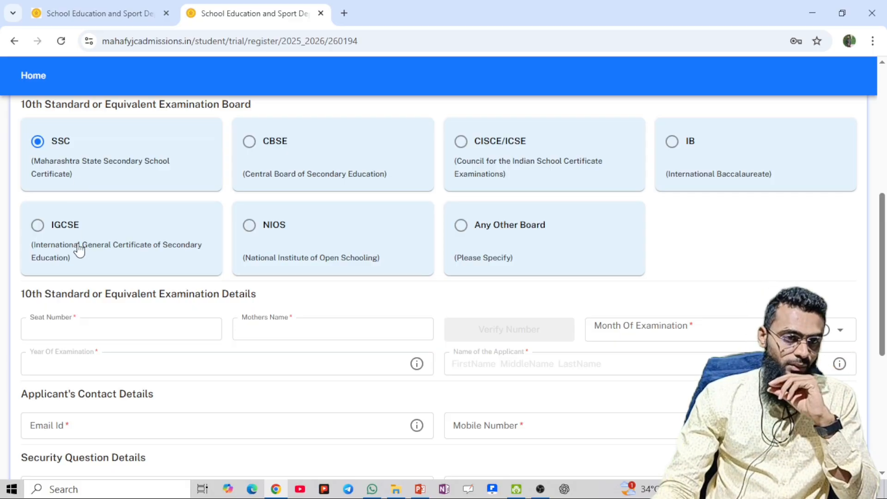
{"action": "scroll", "coordinate": [79, 250], "scroll_direction": "down", "scroll_amount": 1}
{"action": "left_click", "coordinate": [86, 262]}
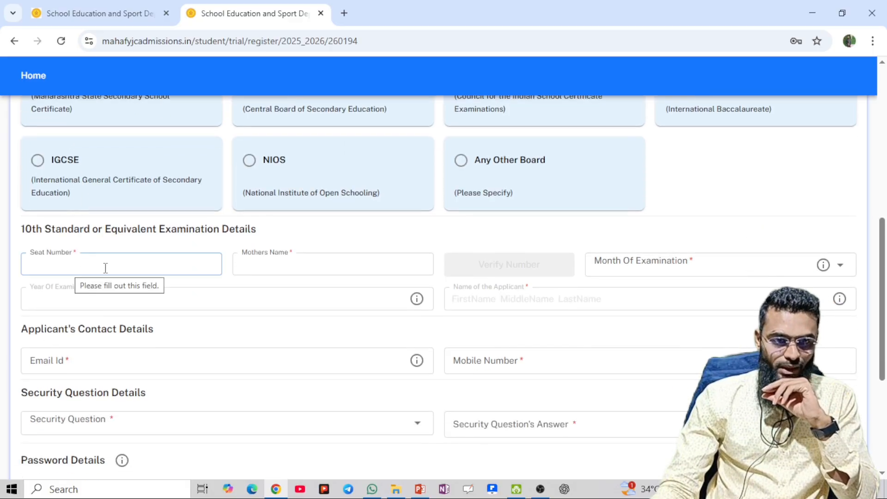
{"action": "scroll", "coordinate": [105, 267], "scroll_direction": "down", "scroll_amount": 1}
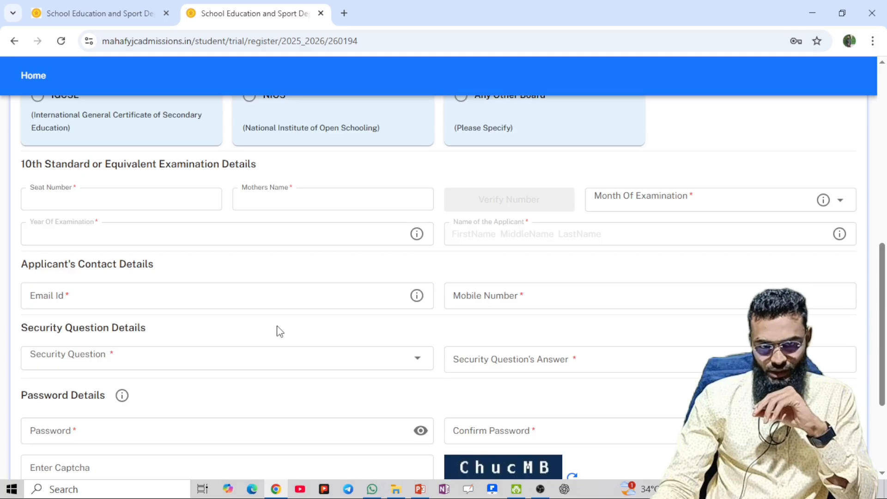
{"action": "scroll", "coordinate": [277, 331], "scroll_direction": "down", "scroll_amount": 2}
{"action": "scroll", "coordinate": [397, 349], "scroll_direction": "up", "scroll_amount": 2}
{"action": "left_click", "coordinate": [155, 206]}
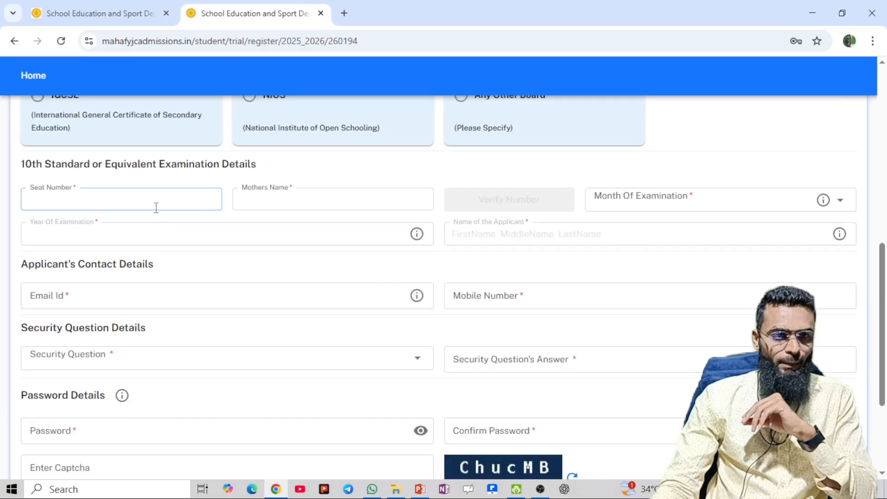
{"action": "left_click", "coordinate": [372, 489]}
{"action": "scroll", "coordinate": [583, 277], "scroll_direction": "down", "scroll_amount": 15}
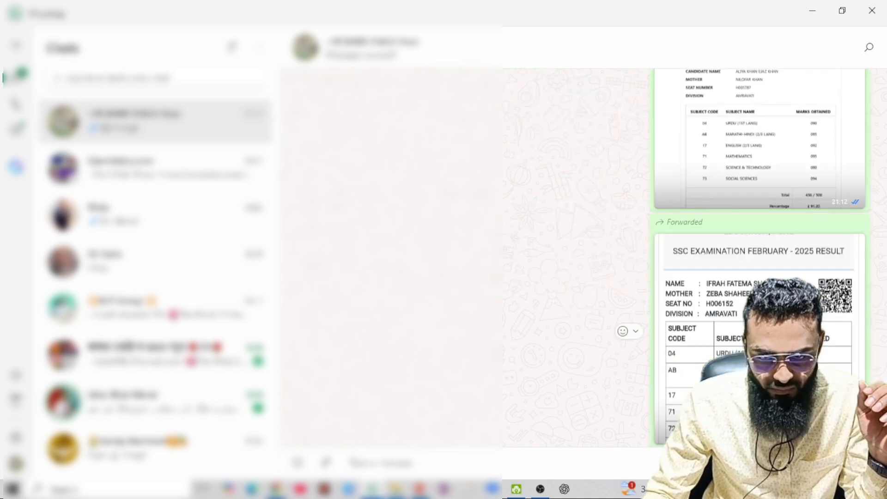
{"action": "scroll", "coordinate": [739, 329], "scroll_direction": "up", "scroll_amount": 3}
{"action": "left_click", "coordinate": [729, 329]}
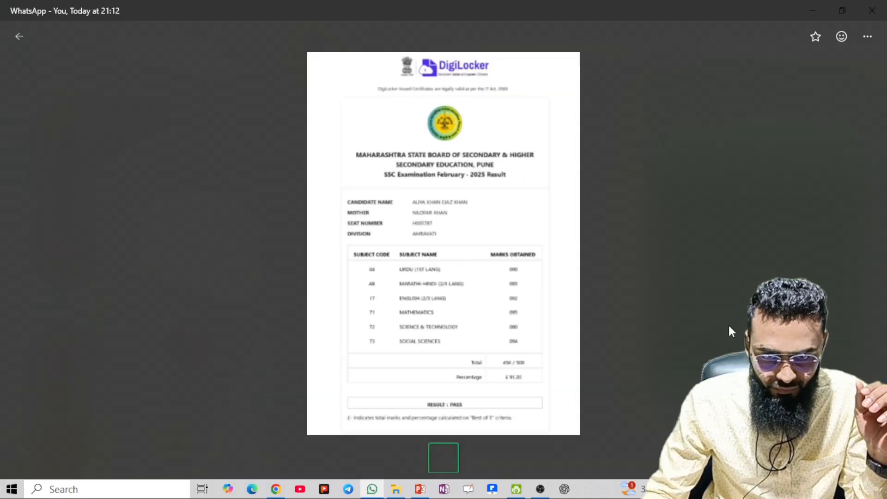
{"action": "scroll", "coordinate": [422, 238], "scroll_direction": "up", "scroll_amount": 3}
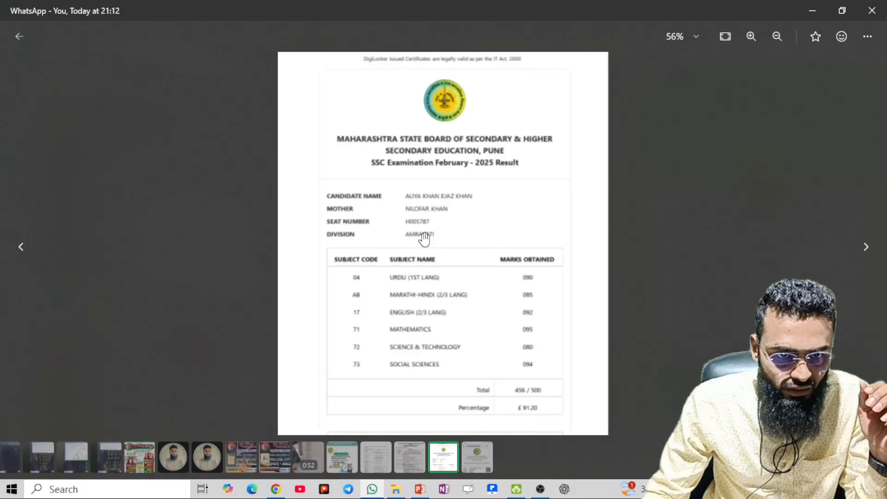
{"action": "scroll", "coordinate": [424, 239], "scroll_direction": "up", "scroll_amount": 2}
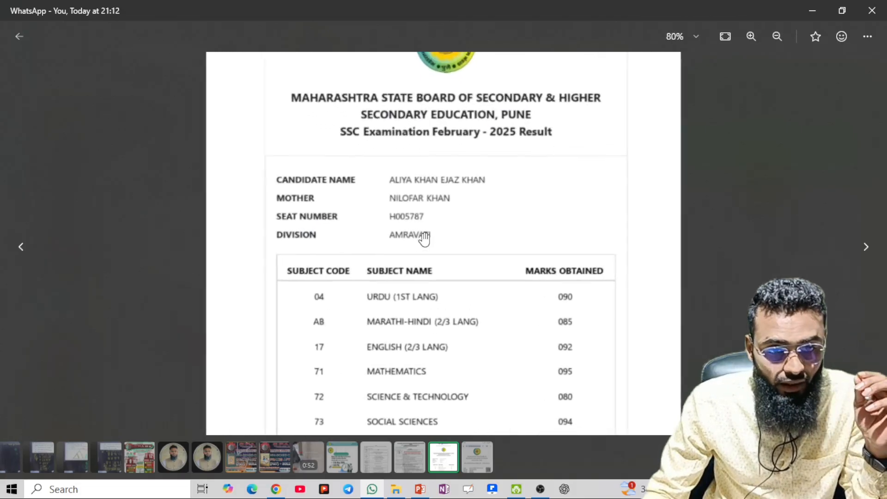
{"action": "scroll", "coordinate": [422, 277], "scroll_direction": "down", "scroll_amount": 2}
{"action": "scroll", "coordinate": [426, 277], "scroll_direction": "down", "scroll_amount": 1}
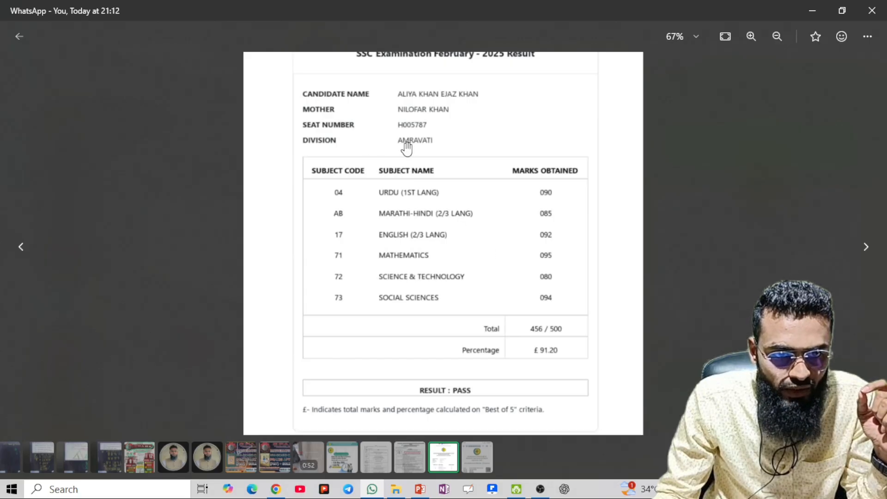
{"action": "key", "text": "alt+Tab"}
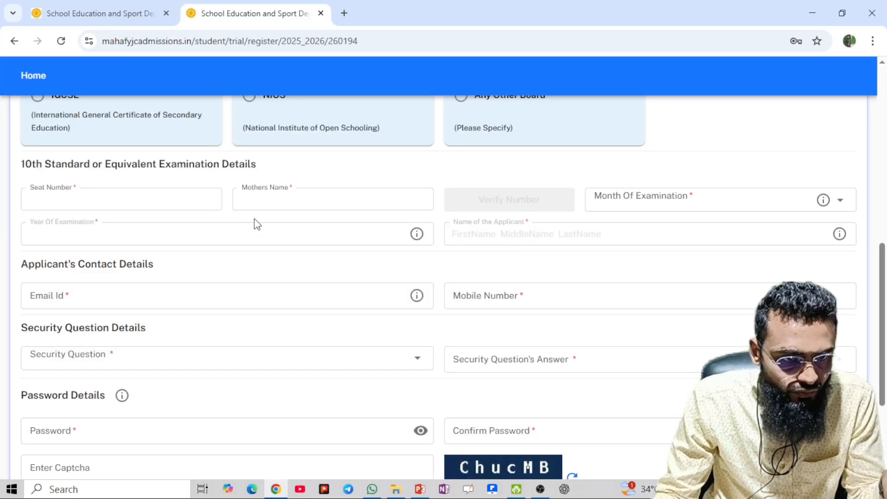
Enter the SSC seat number using the saved suggestion
{"action": "left_click", "coordinate": [159, 207]}
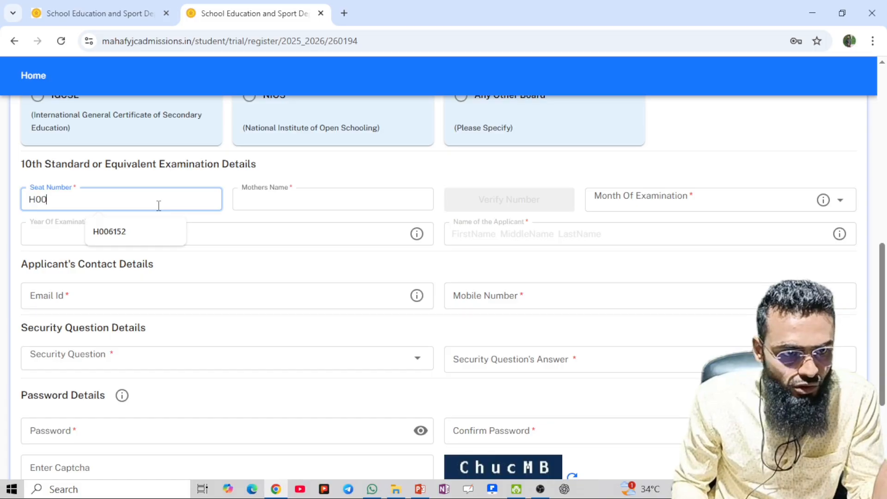
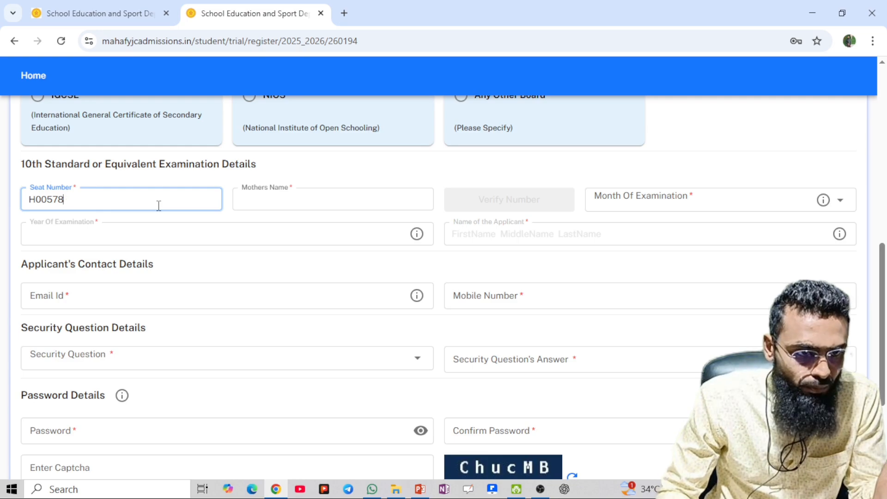
{"action": "key", "text": "BackSpace"}
{"action": "key", "text": "BackSpace"}
{"action": "key", "text": "BackSpace"}
{"action": "key", "text": "BackSpace"}
{"action": "key", "text": "BackSpace"}
{"action": "key", "text": "BackSpace"}
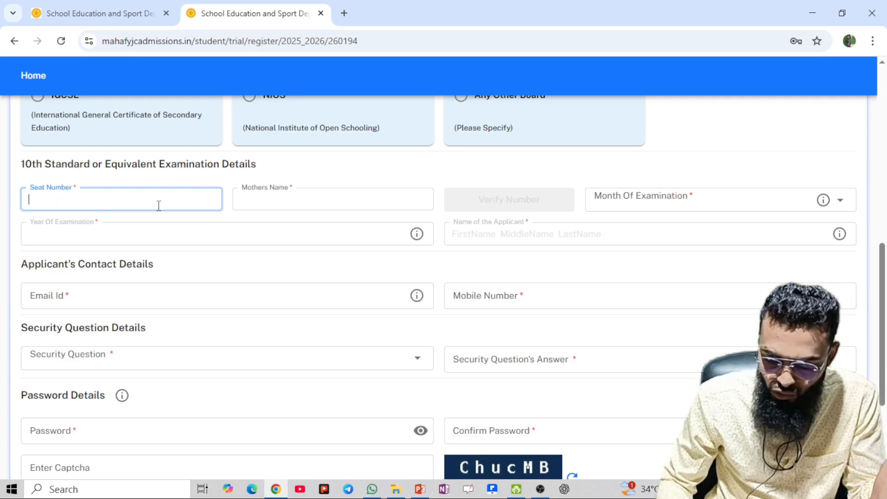
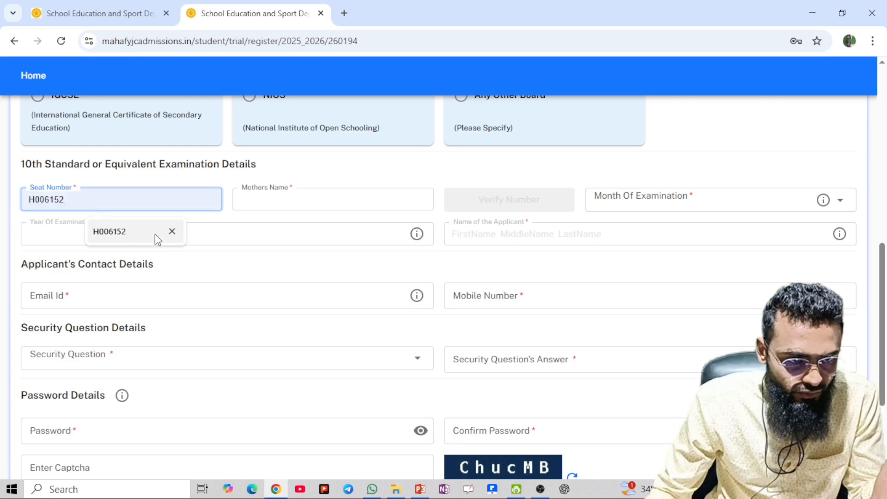
{"action": "left_click", "coordinate": [154, 234]}
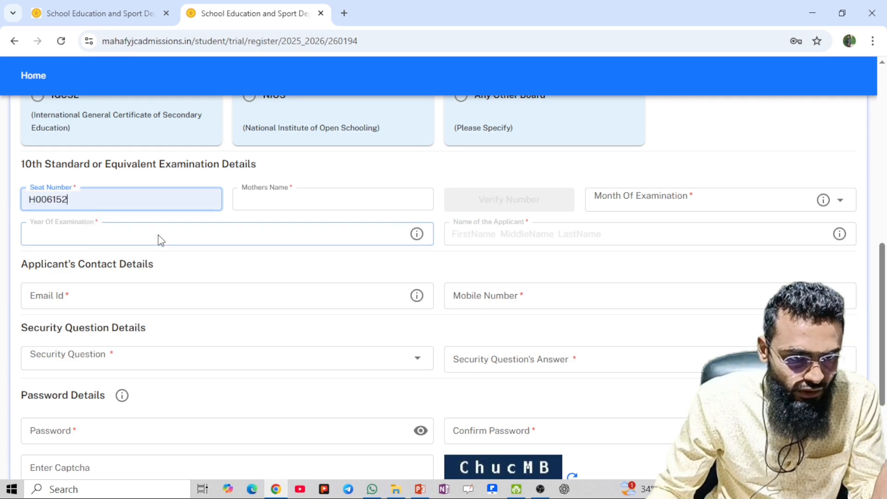
Fill in the mother's name, verify the number and confirm the SSC details
{"action": "left_click", "coordinate": [309, 199]}
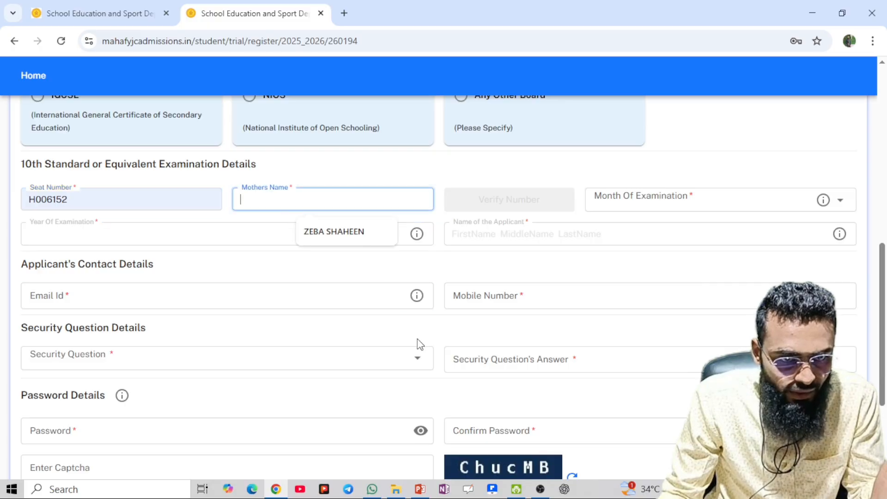
{"action": "left_click", "coordinate": [339, 232]}
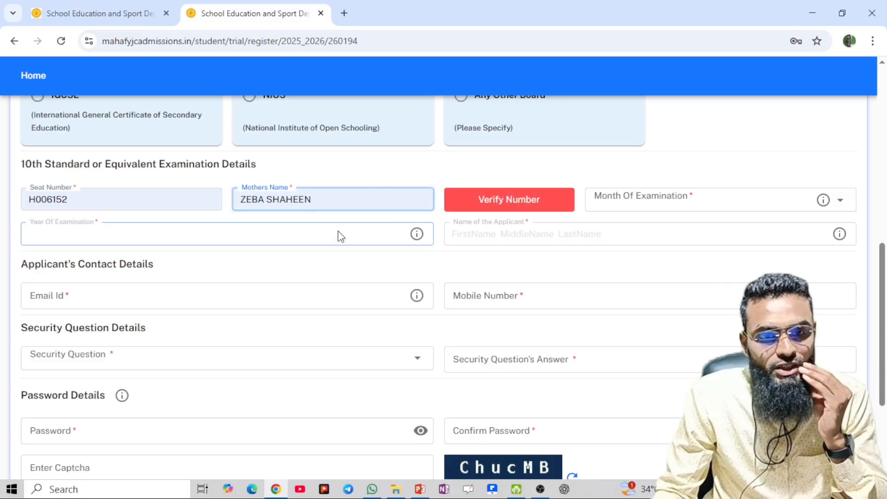
{"action": "left_click", "coordinate": [488, 212]}
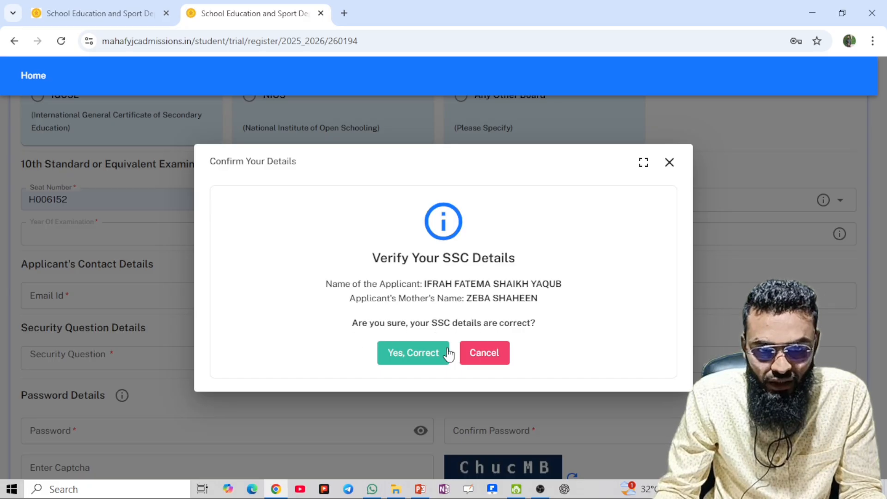
{"action": "left_click", "coordinate": [433, 358]}
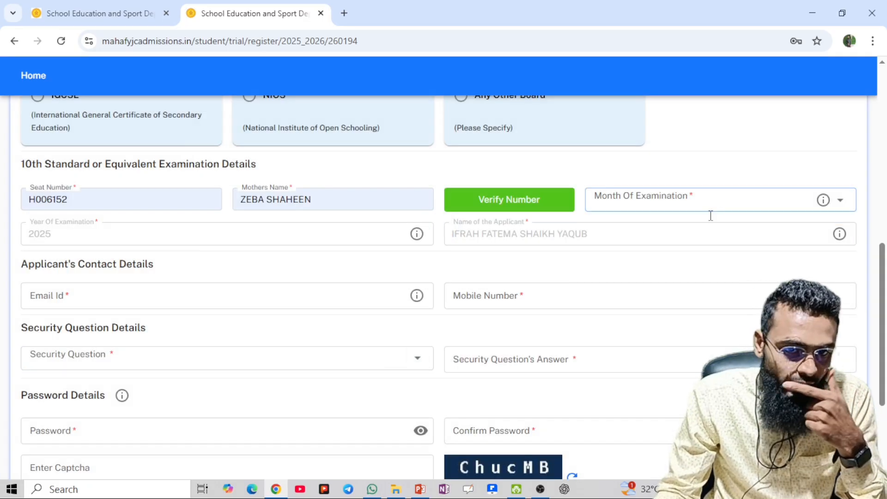
Set the 10th examination month to March and move to the applicant's Email Id field
{"action": "left_click", "coordinate": [755, 198]}
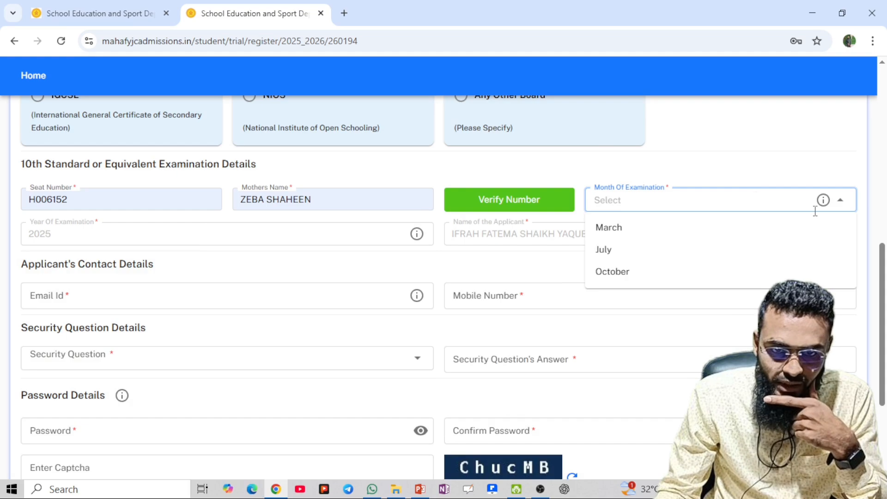
{"action": "left_click", "coordinate": [844, 202]}
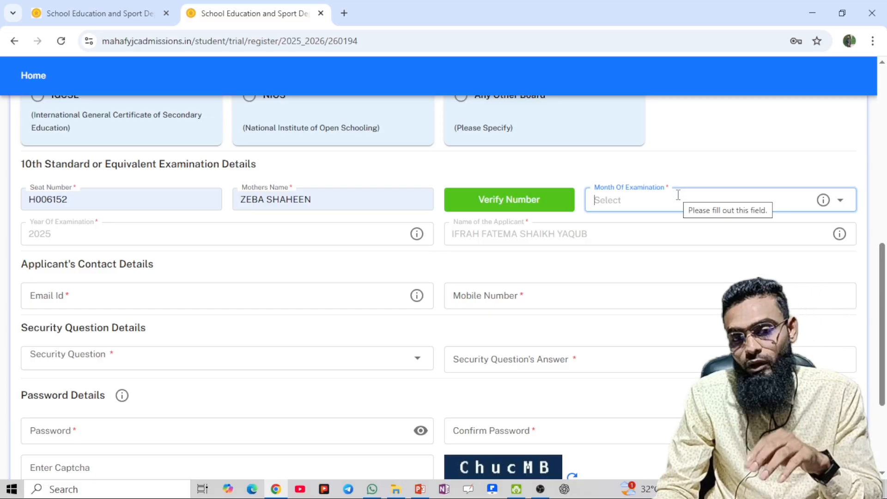
{"action": "left_click", "coordinate": [661, 206]}
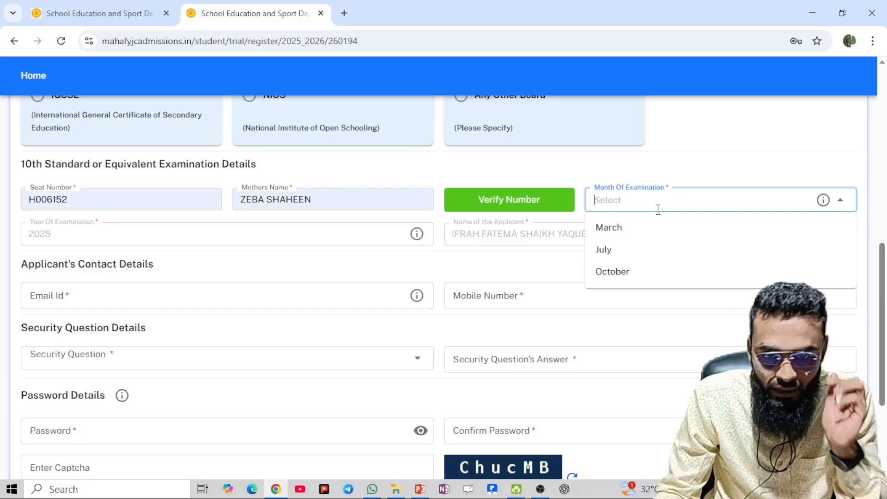
{"action": "left_click", "coordinate": [635, 228]}
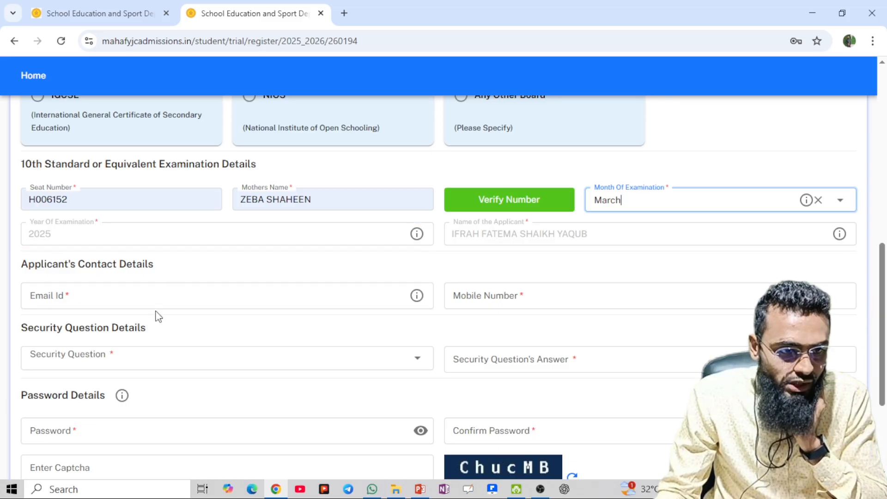
{"action": "scroll", "coordinate": [168, 289], "scroll_direction": "down", "scroll_amount": 1}
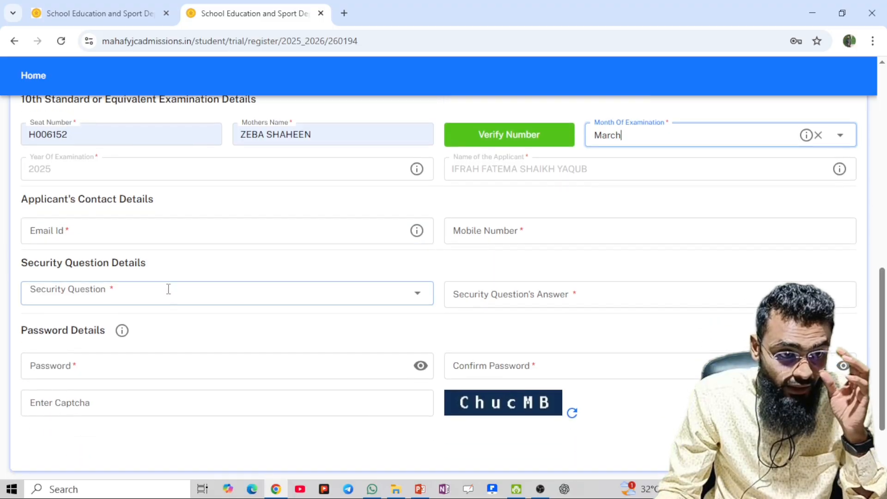
{"action": "left_click", "coordinate": [175, 235]}
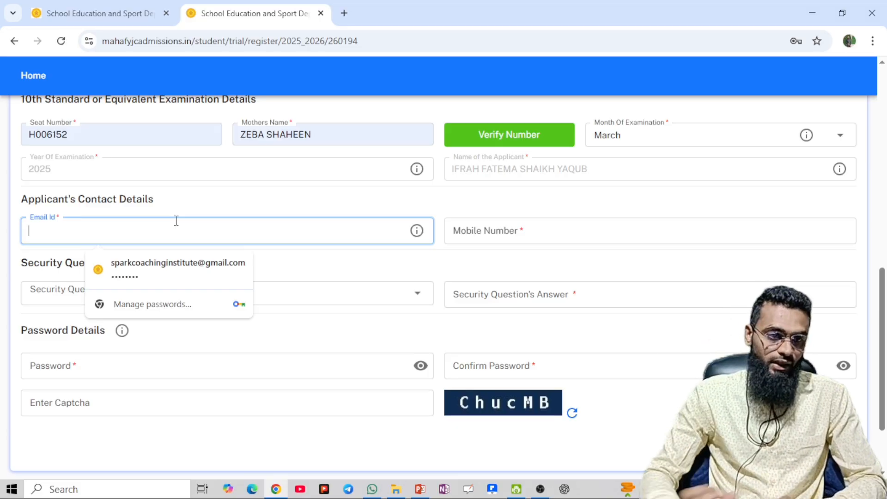
Fill the applicant's email, password and mobile number from saved suggestions
{"action": "left_click", "coordinate": [184, 268]}
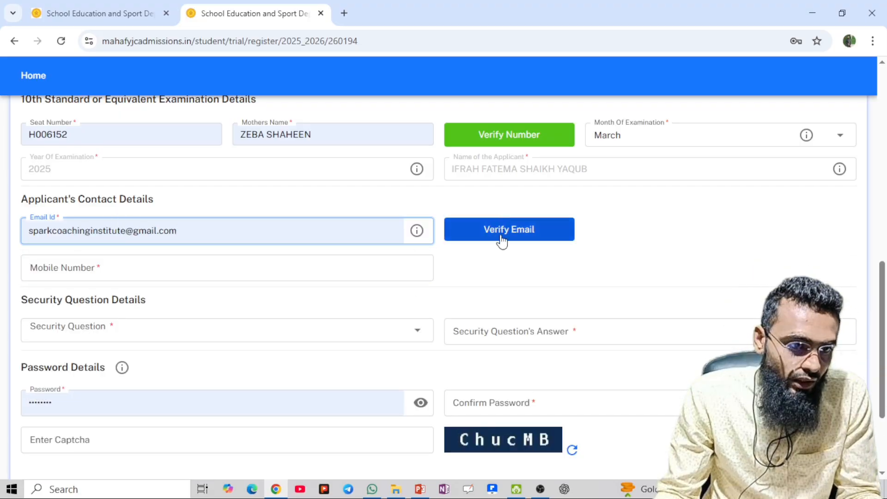
{"action": "left_click", "coordinate": [336, 273]}
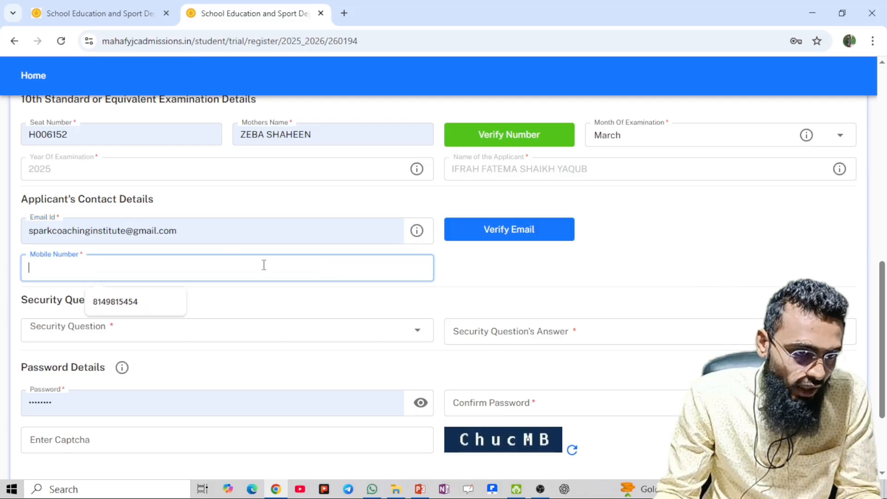
{"action": "left_click", "coordinate": [132, 307]}
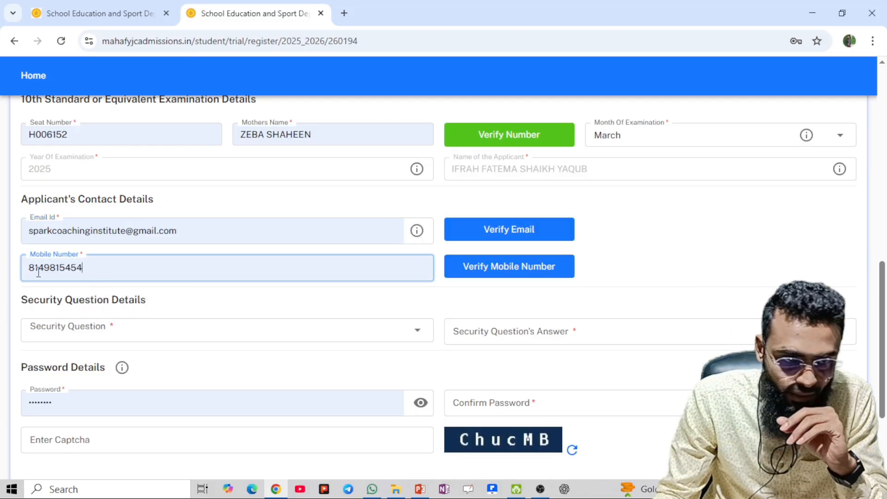
{"action": "left_click", "coordinate": [198, 334]}
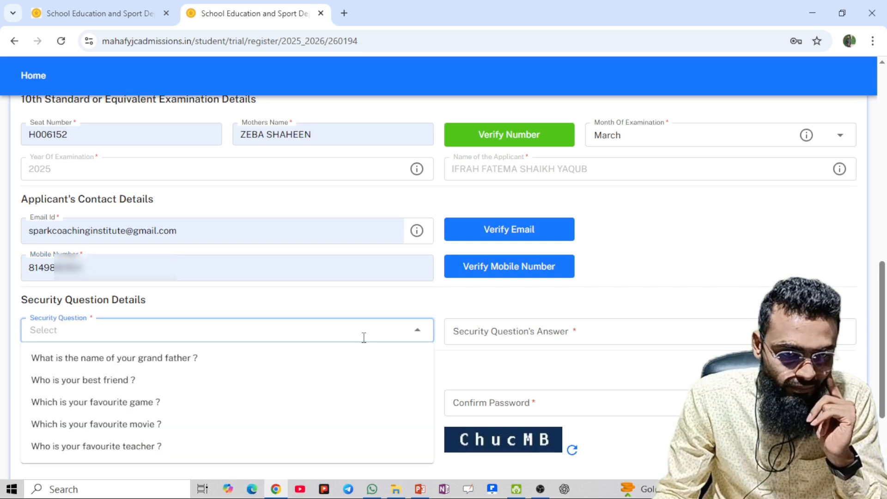
Choose 'Who is your favourite teacher ?' as security question and enter its answer
{"action": "scroll", "coordinate": [364, 337], "scroll_direction": "down", "scroll_amount": 3}
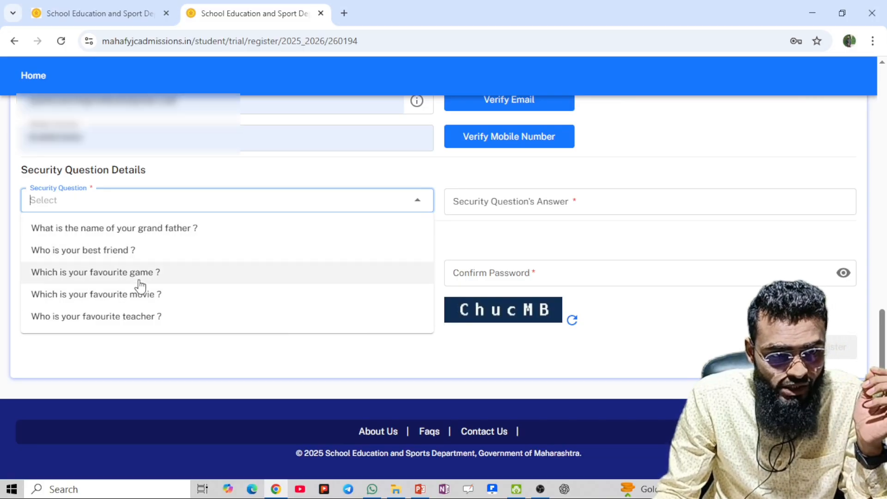
{"action": "left_click", "coordinate": [78, 318]}
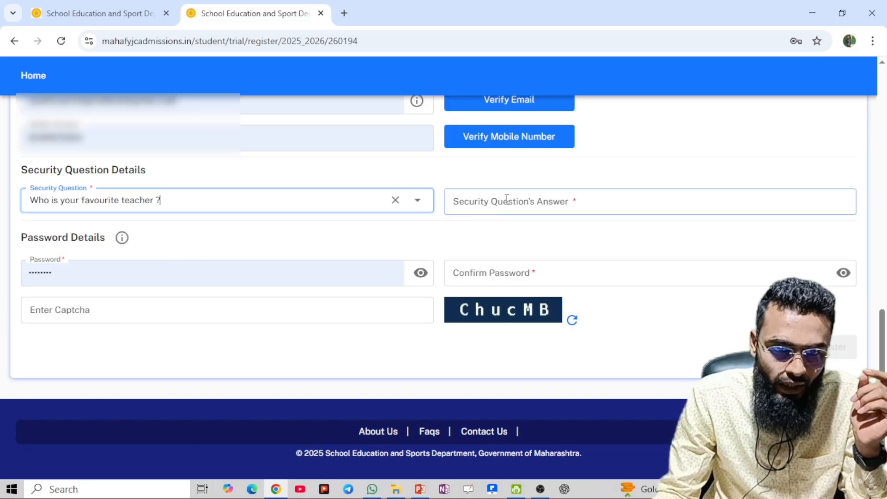
{"action": "left_click", "coordinate": [577, 206]}
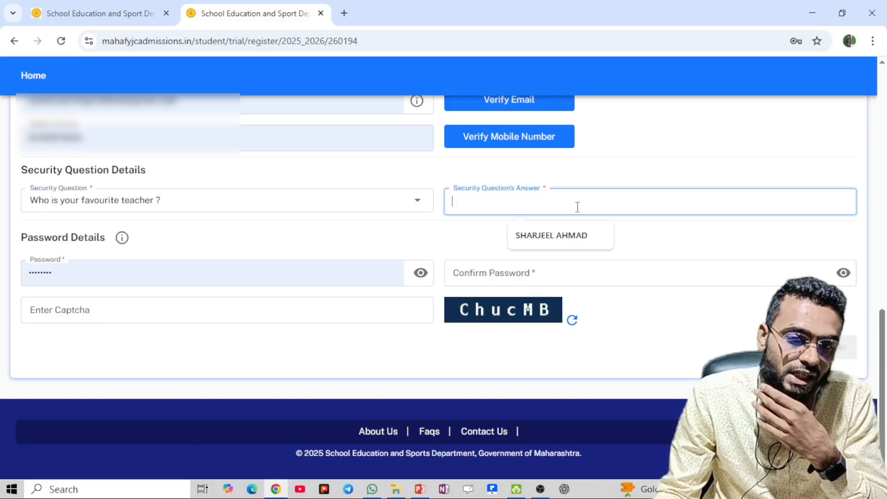
{"action": "left_click", "coordinate": [572, 236]}
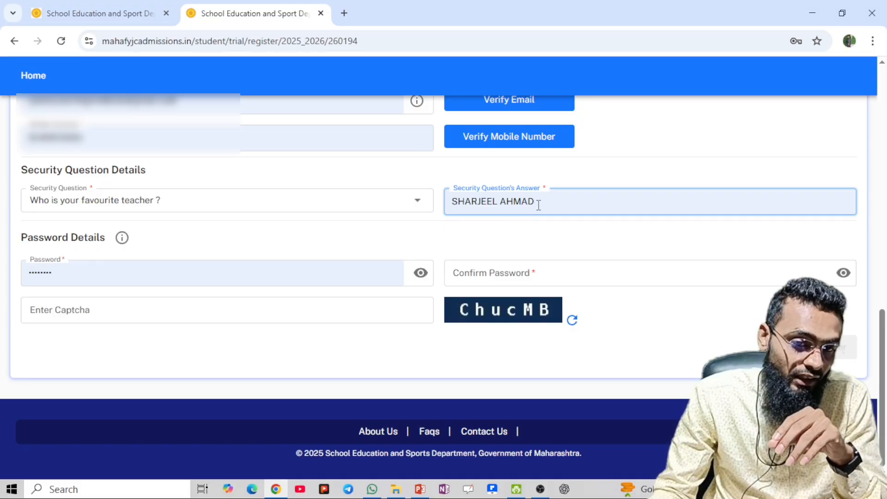
{"action": "key", "text": "BackSpace"}
{"action": "key", "text": "BackSpace"}
{"action": "key", "text": "BackSpace"}
{"action": "key", "text": "BackSpace"}
{"action": "key", "text": "BackSpace"}
{"action": "key", "text": "BackSpace"}
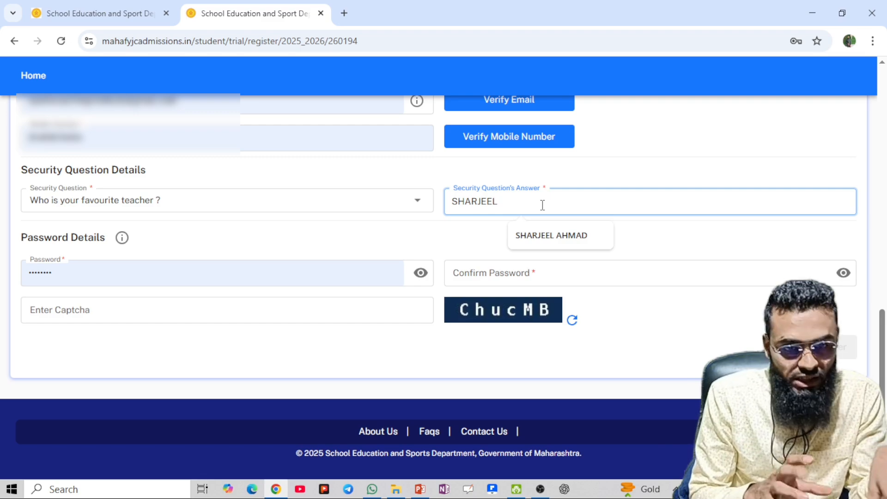
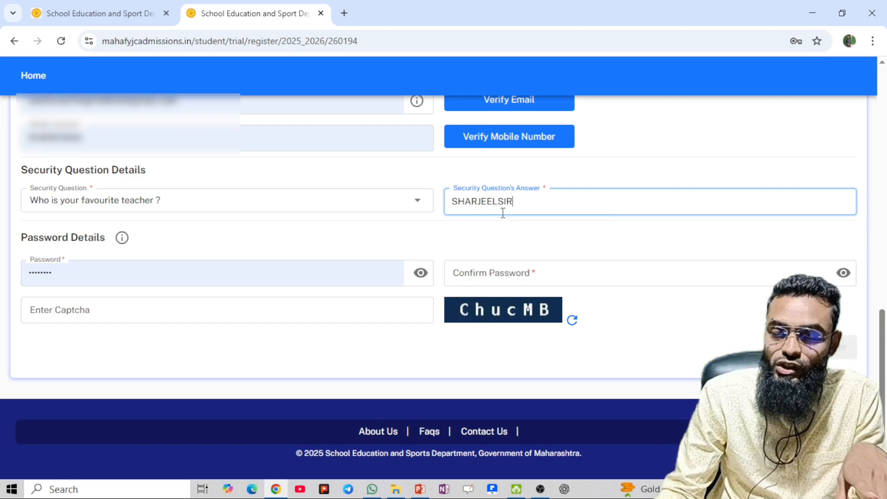
{"action": "scroll", "coordinate": [482, 226], "scroll_direction": "up", "scroll_amount": 4}
{"action": "scroll", "coordinate": [481, 226], "scroll_direction": "down", "scroll_amount": 3}
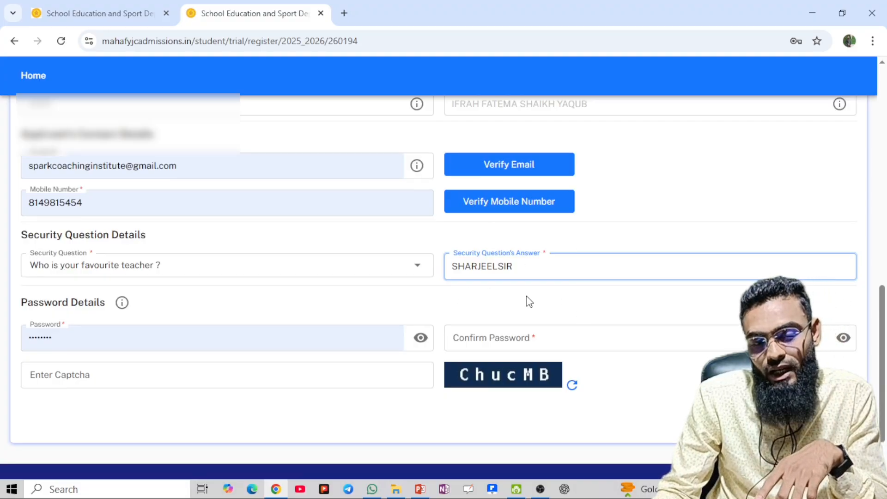
{"action": "scroll", "coordinate": [514, 303], "scroll_direction": "down", "scroll_amount": 2}
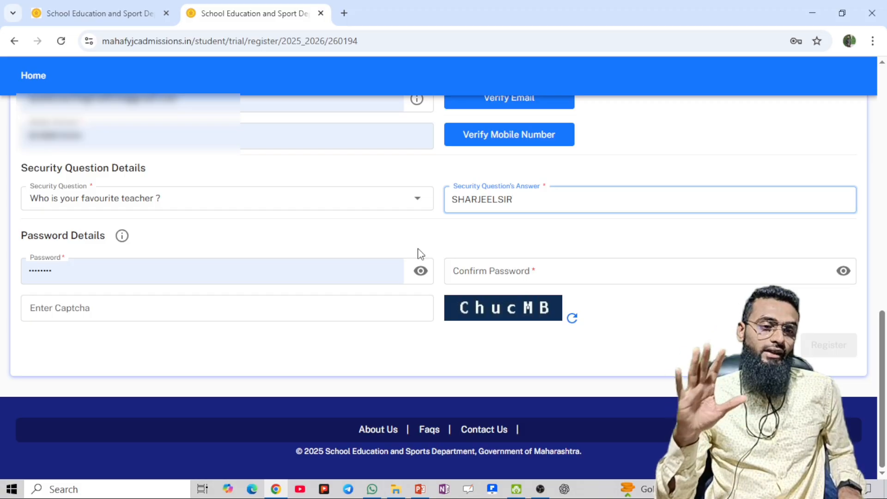
Check the password and re-enter it in Confirm Password
{"action": "left_click", "coordinate": [421, 272]}
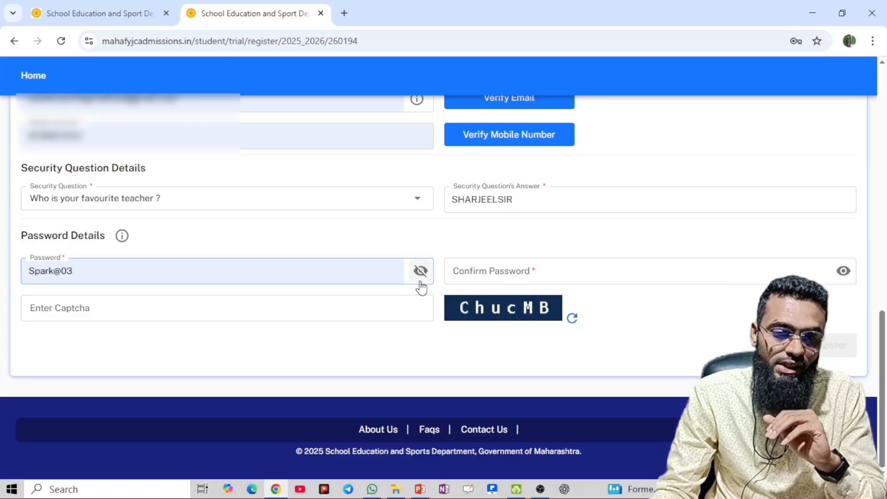
{"action": "left_click", "coordinate": [497, 274]}
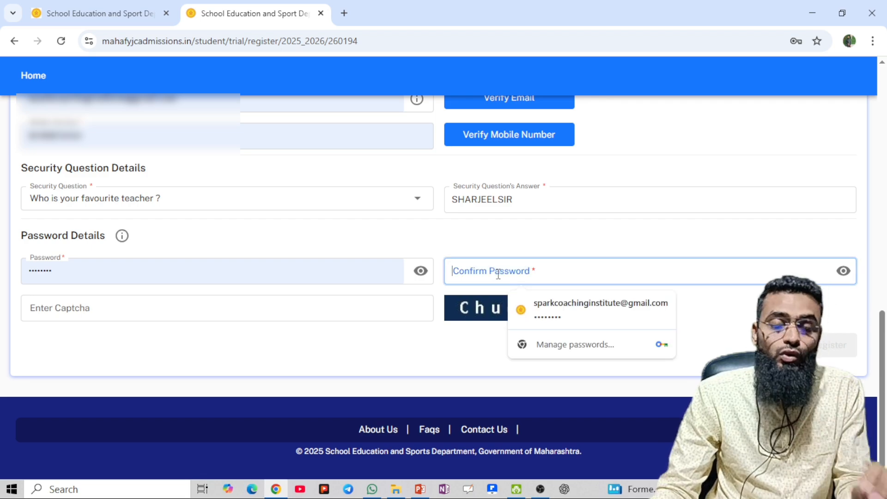
{"action": "type", "text": "•"}
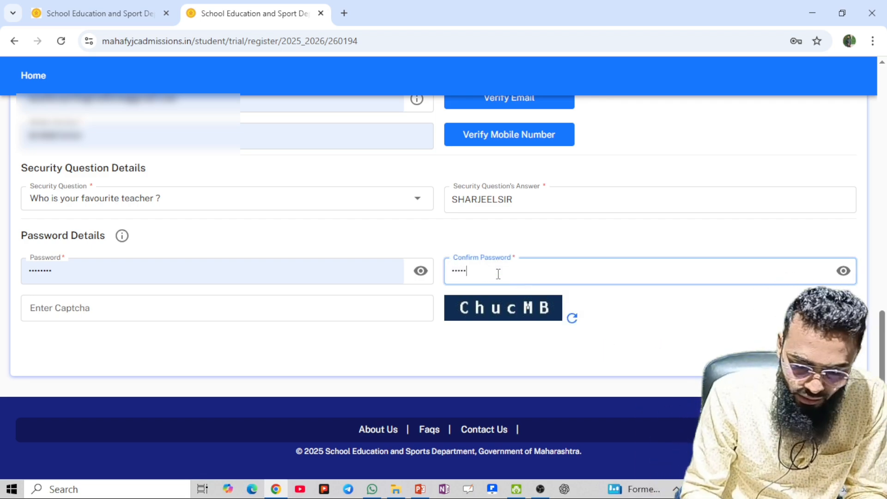
{"action": "type", "text": "•••••"}
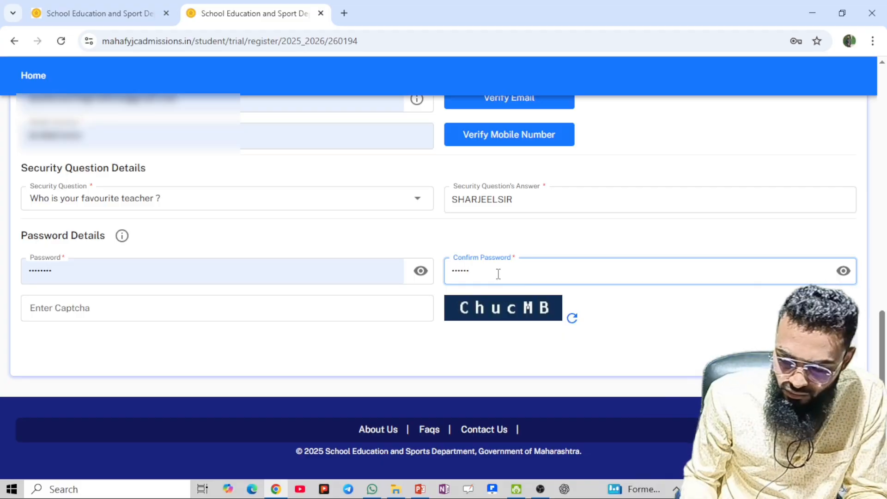
{"action": "type", "text": "••"}
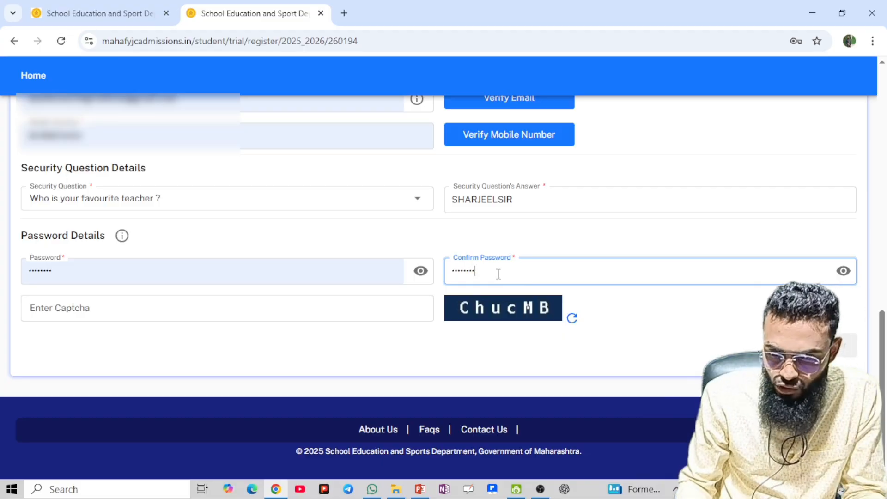
{"action": "left_click", "coordinate": [843, 271]}
{"action": "left_click", "coordinate": [843, 270]}
Type the displayed captcha code into the Enter Captcha field
{"action": "left_click", "coordinate": [105, 313]}
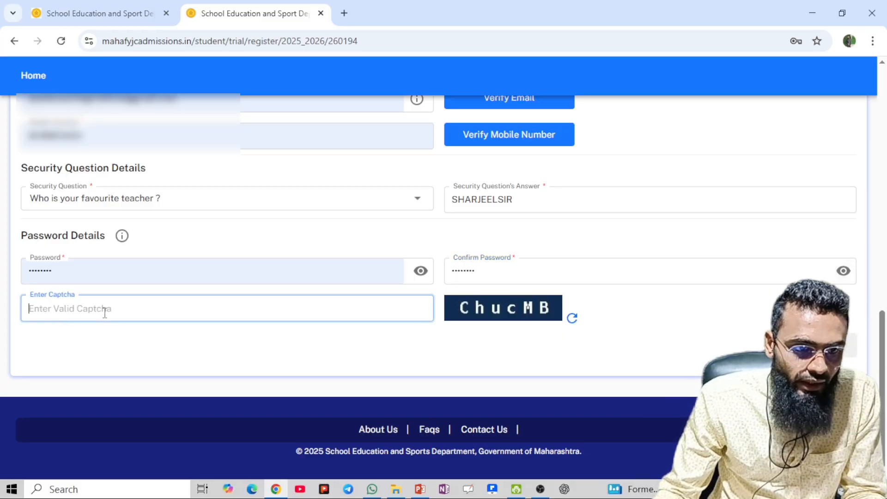
{"action": "type", "text": "C"}
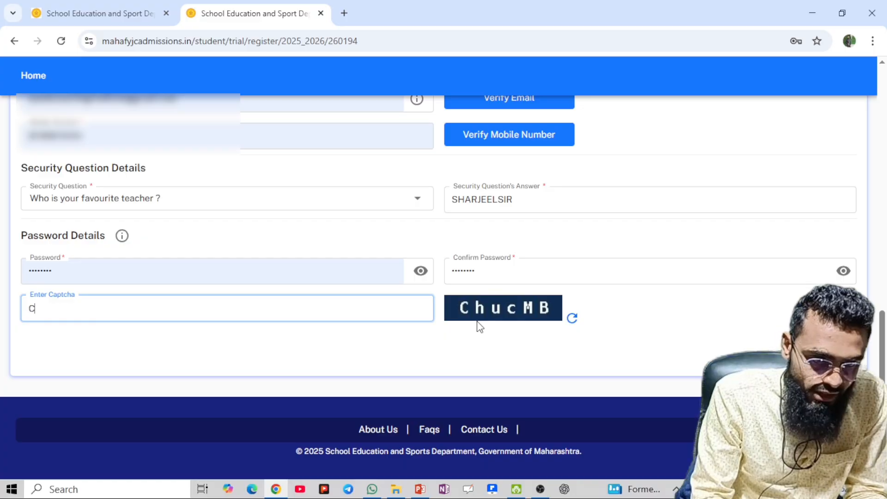
{"action": "type", "text": "h"}
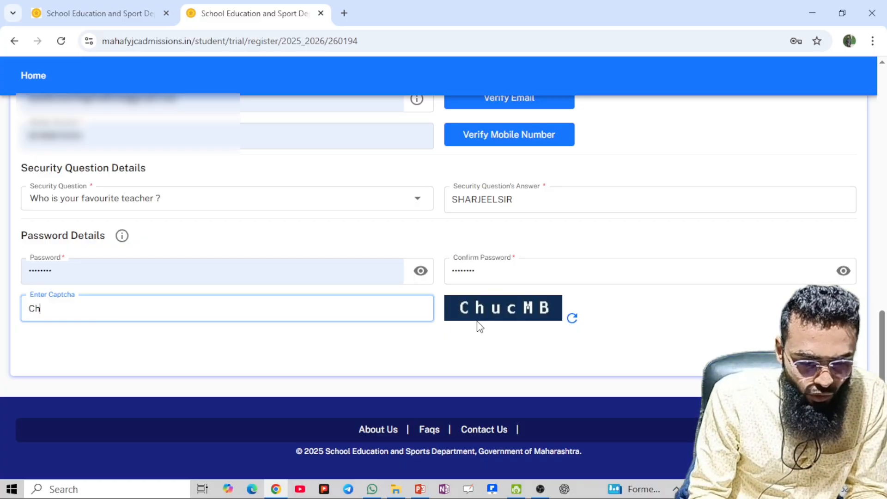
{"action": "type", "text": "u"}
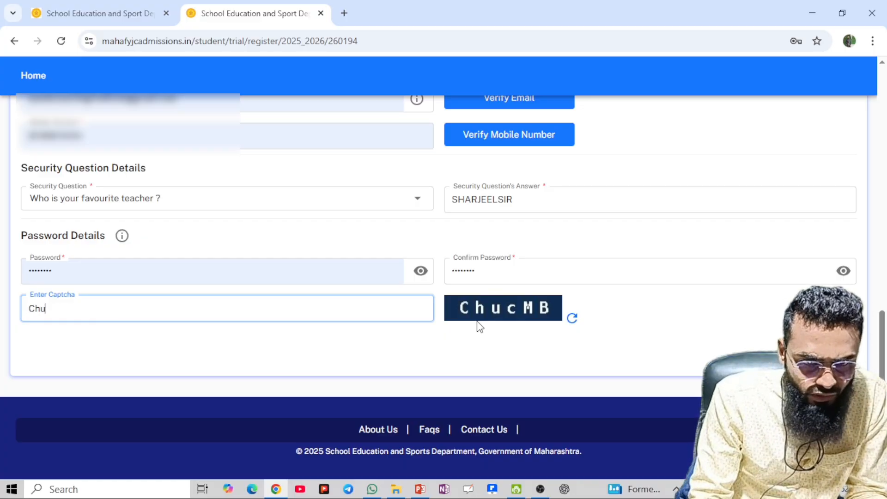
{"action": "type", "text": "cMB"}
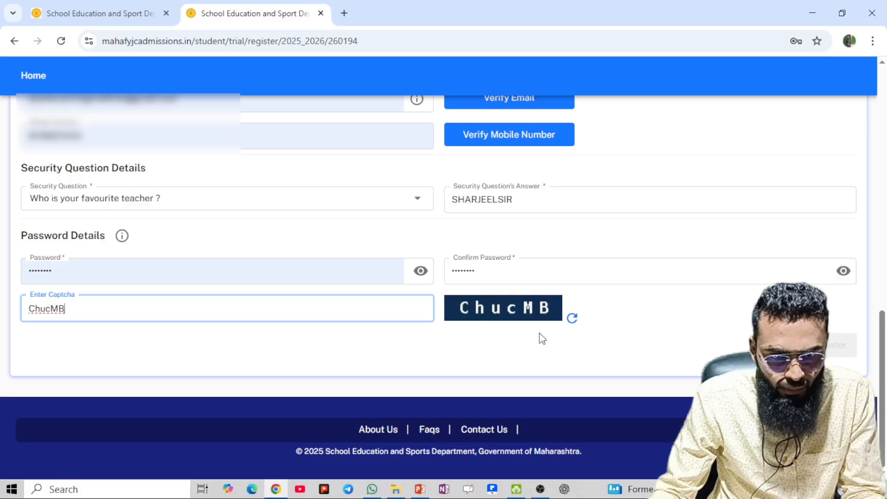
{"action": "scroll", "coordinate": [539, 332], "scroll_direction": "up", "scroll_amount": 3}
{"action": "scroll", "coordinate": [527, 314], "scroll_direction": "up", "scroll_amount": 1}
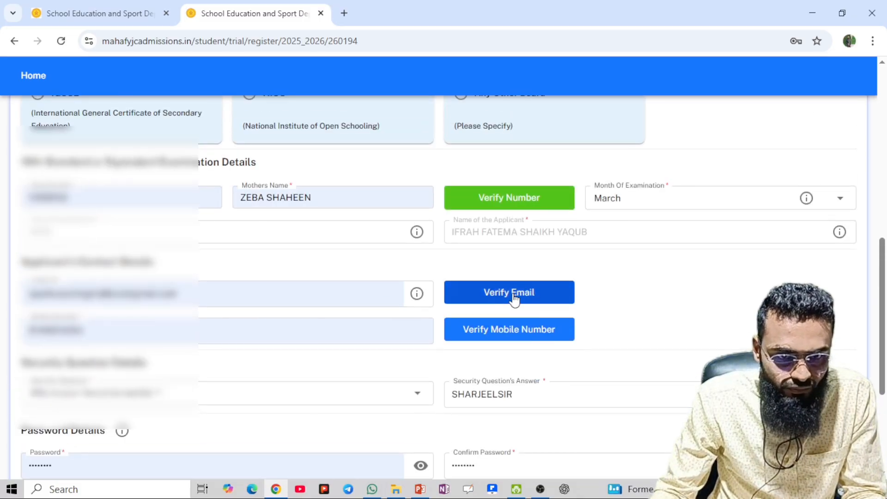
{"action": "scroll", "coordinate": [512, 301], "scroll_direction": "down", "scroll_amount": 4}
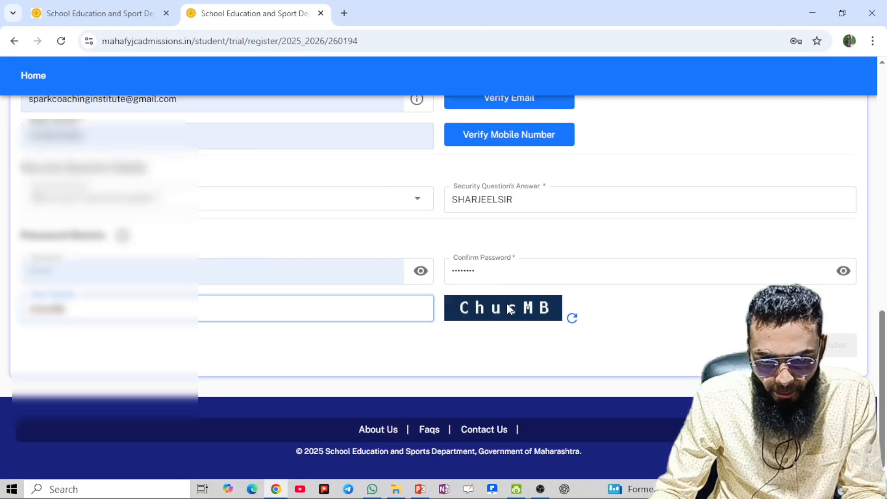
Try submitting, request a mobile OTP, then close the OTP verification window
{"action": "left_click", "coordinate": [832, 342]}
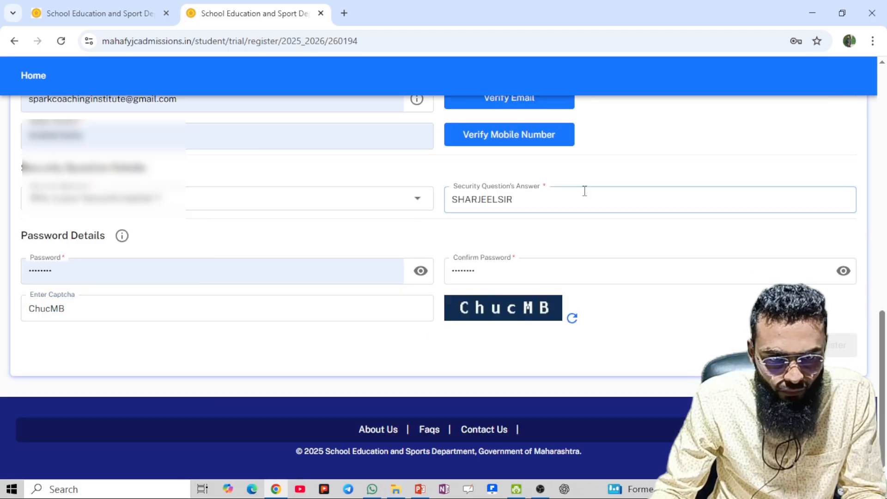
{"action": "left_click", "coordinate": [536, 139]}
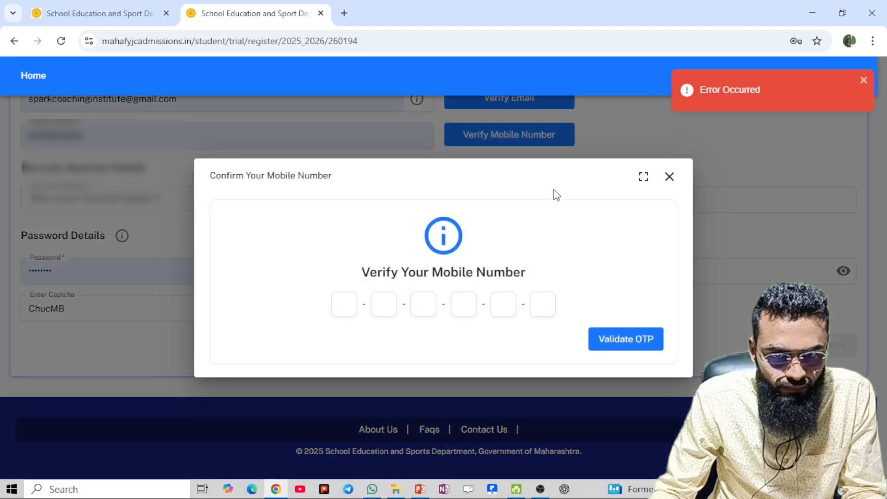
{"action": "left_click", "coordinate": [670, 177]}
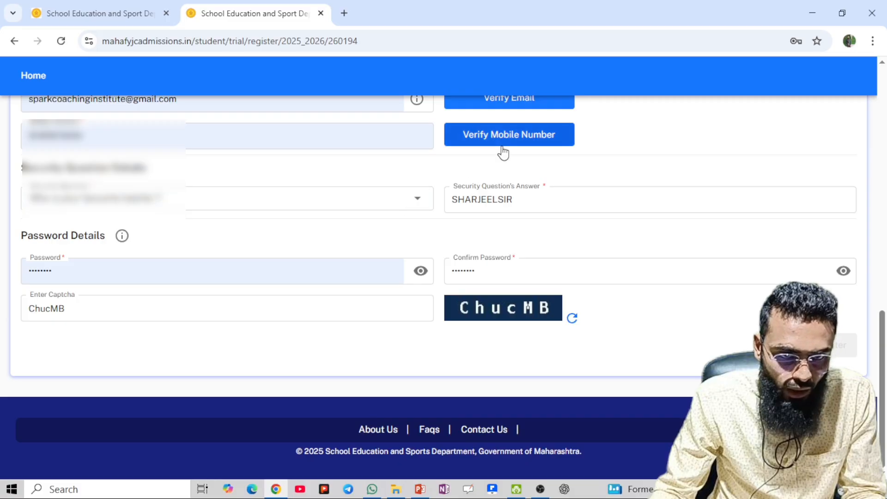
Scroll through the completed registration form to review it
{"action": "scroll", "coordinate": [503, 151], "scroll_direction": "up", "scroll_amount": 1}
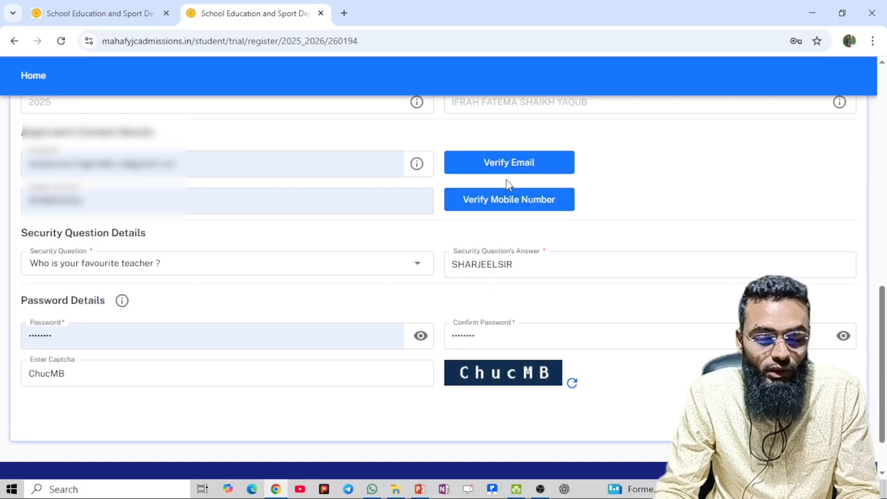
{"action": "scroll", "coordinate": [496, 247], "scroll_direction": "down", "scroll_amount": 1}
{"action": "scroll", "coordinate": [495, 250], "scroll_direction": "down", "scroll_amount": 1}
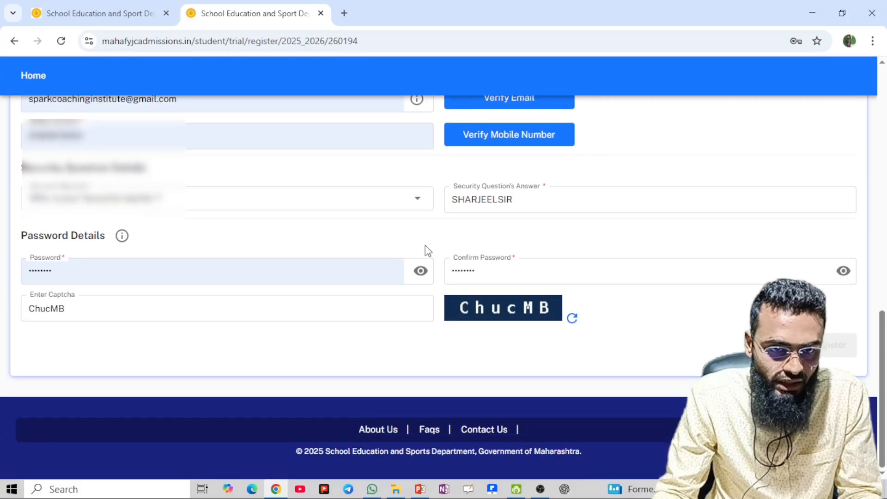
{"action": "scroll", "coordinate": [259, 196], "scroll_direction": "up", "scroll_amount": 6}
{"action": "scroll", "coordinate": [267, 226], "scroll_direction": "up", "scroll_amount": 5}
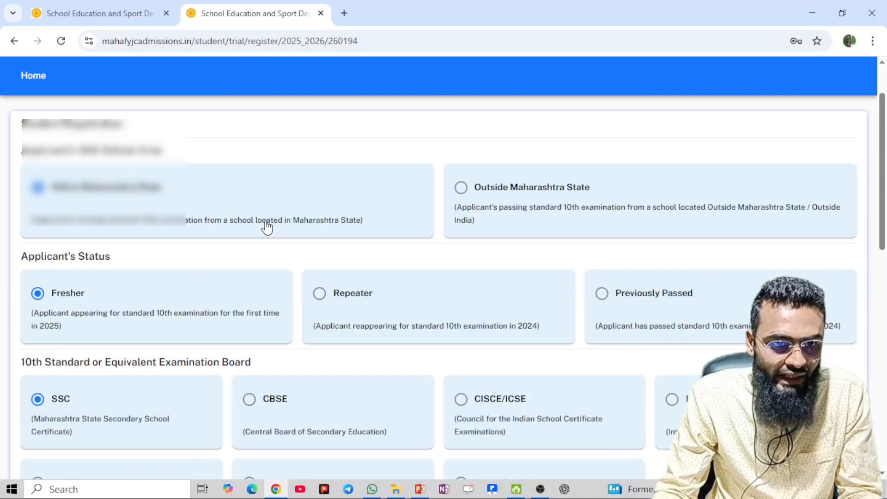
{"action": "scroll", "coordinate": [266, 226], "scroll_direction": "down", "scroll_amount": 10}
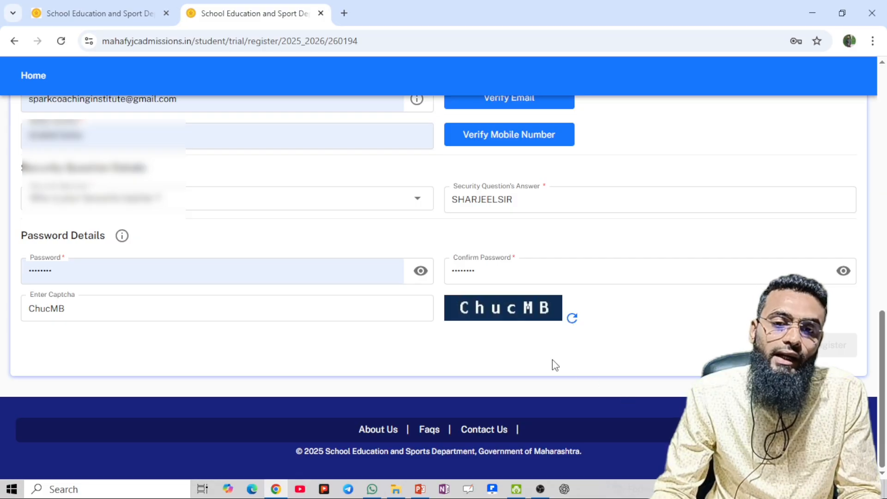
{"action": "scroll", "coordinate": [552, 364], "scroll_direction": "up", "scroll_amount": 15}
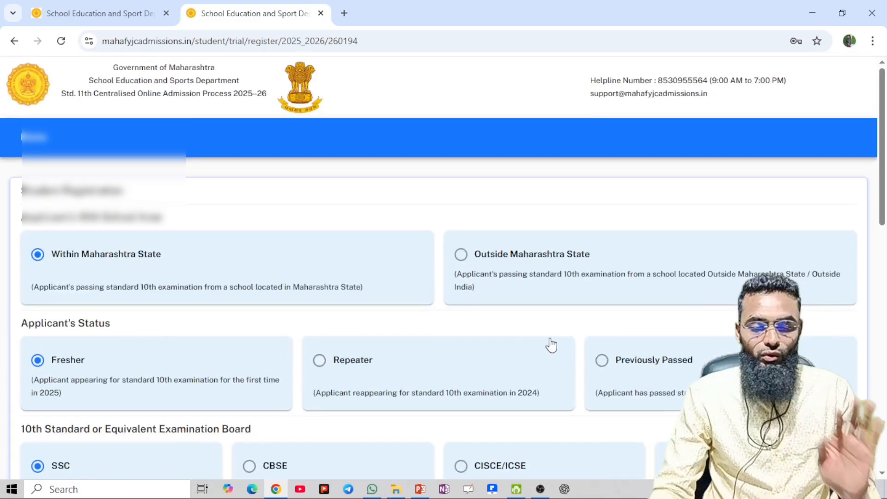
{"action": "scroll", "coordinate": [551, 344], "scroll_direction": "down", "scroll_amount": 15}
{"action": "scroll", "coordinate": [577, 361], "scroll_direction": "down", "scroll_amount": 3}
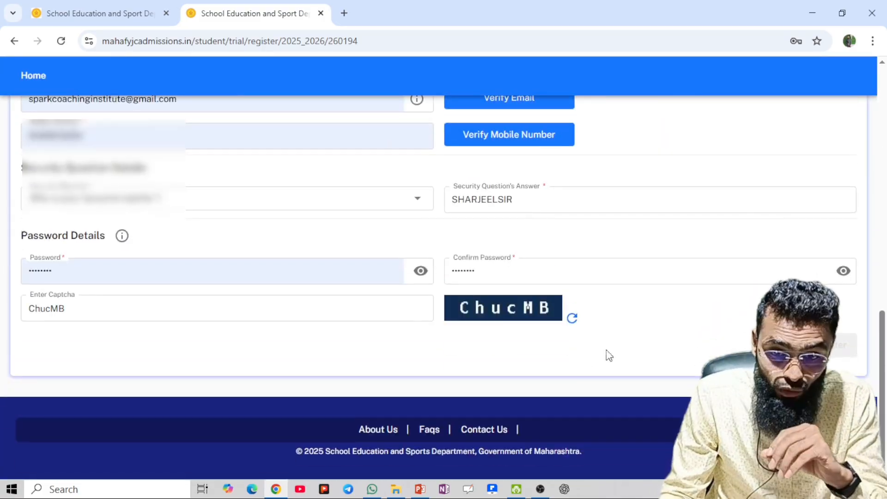
{"action": "scroll", "coordinate": [590, 277], "scroll_direction": "up", "scroll_amount": 7}
{"action": "scroll", "coordinate": [531, 253], "scroll_direction": "up", "scroll_amount": 7}
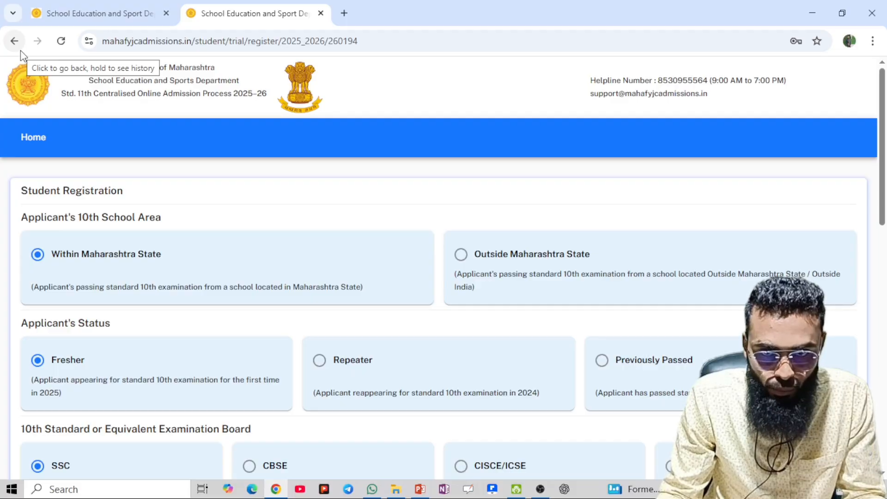
{"action": "scroll", "coordinate": [725, 353], "scroll_direction": "down", "scroll_amount": 15}
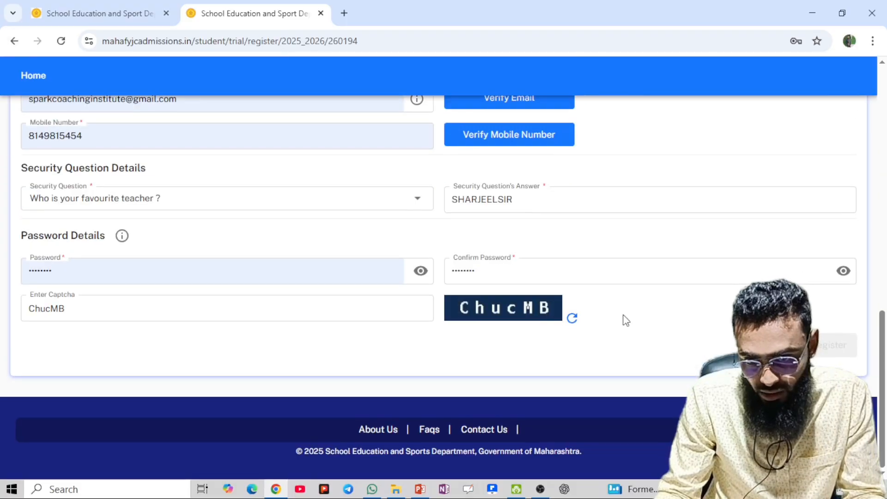
{"action": "scroll", "coordinate": [623, 317], "scroll_direction": "up", "scroll_amount": 15}
Return to the landing page and open the portal login page in the first tab
{"action": "left_click", "coordinate": [14, 42]}
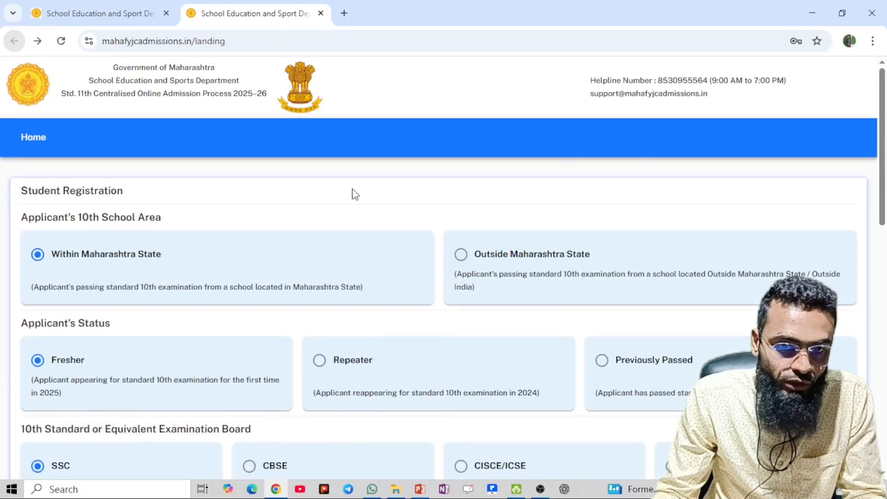
{"action": "left_click", "coordinate": [846, 183]}
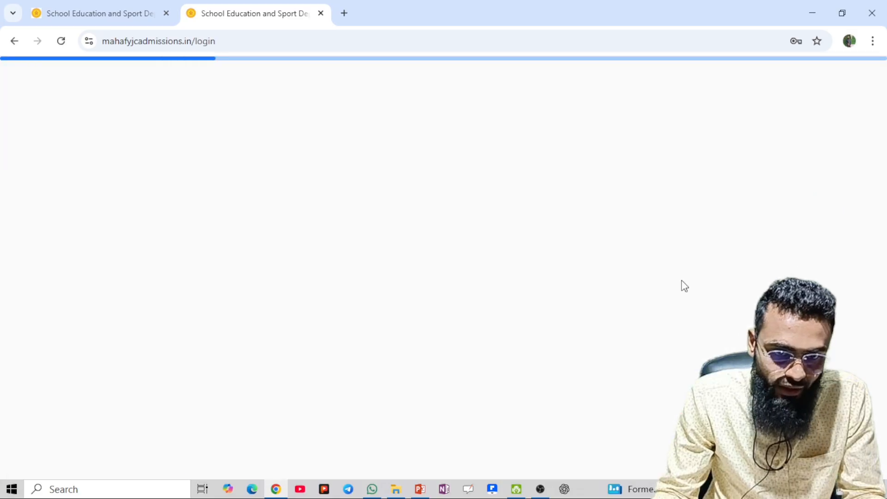
{"action": "left_click", "coordinate": [592, 243]}
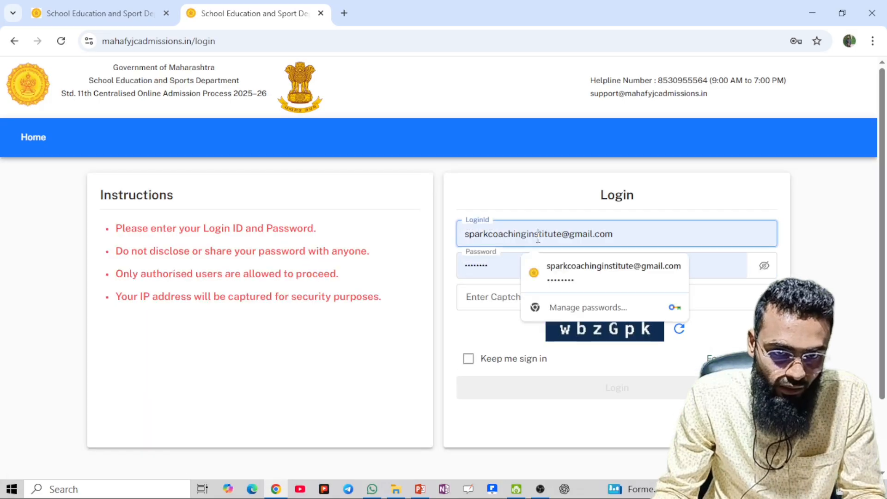
{"action": "triple_click", "coordinate": [702, 233]}
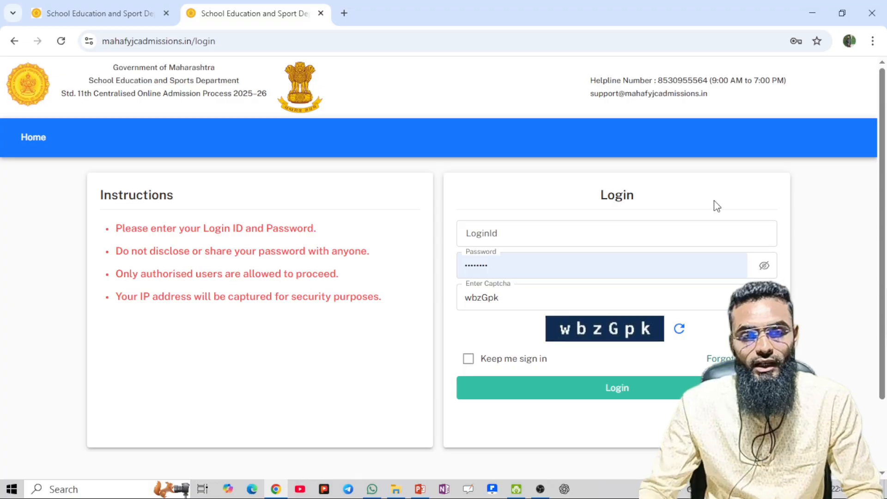
{"action": "left_click", "coordinate": [149, 24]}
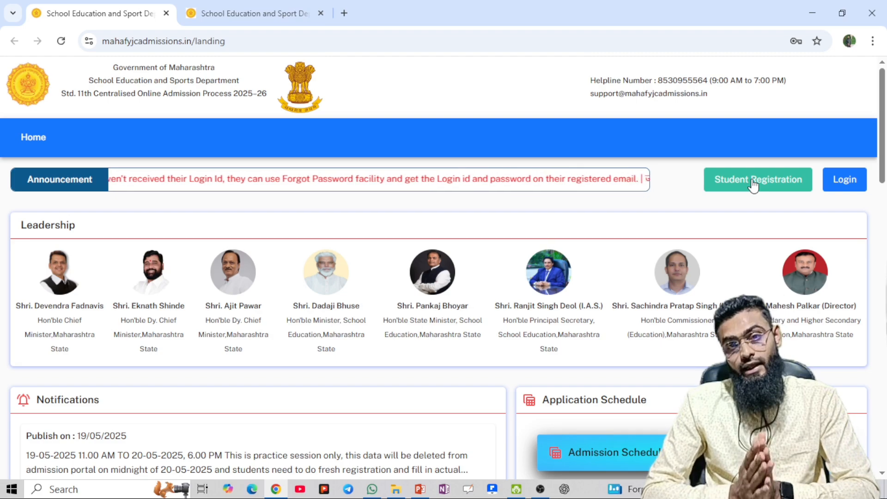
{"action": "left_click", "coordinate": [852, 185]}
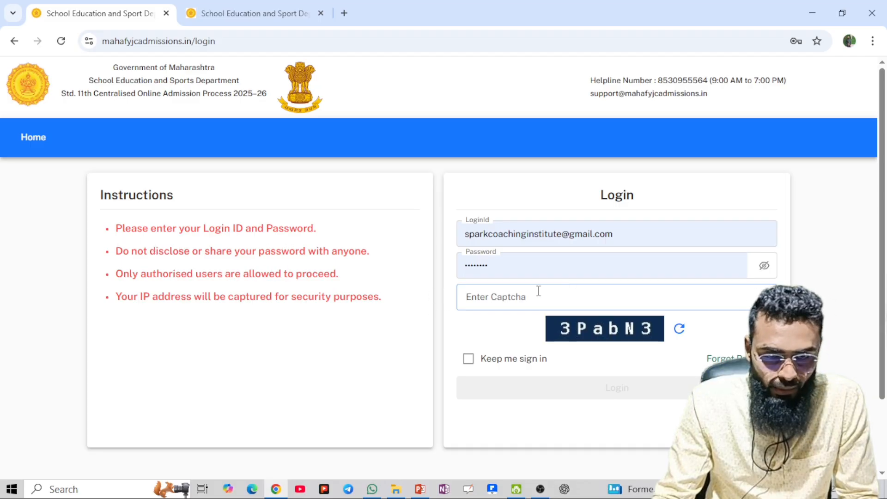
{"action": "left_click", "coordinate": [619, 231]}
{"action": "left_click_drag", "start_coordinate": [620, 232], "coordinate": [330, 255]}
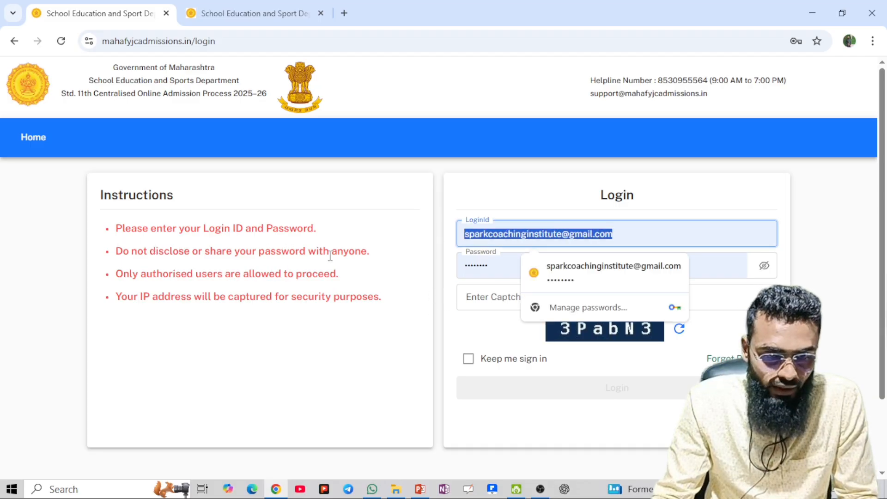
{"action": "left_click", "coordinate": [372, 489]}
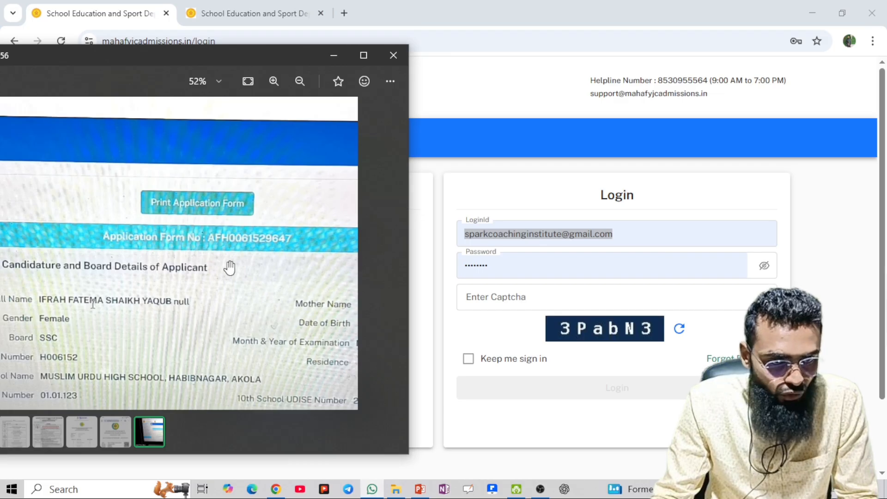
{"action": "scroll", "coordinate": [229, 267], "scroll_direction": "up", "scroll_amount": 3}
{"action": "left_click", "coordinate": [364, 55]}
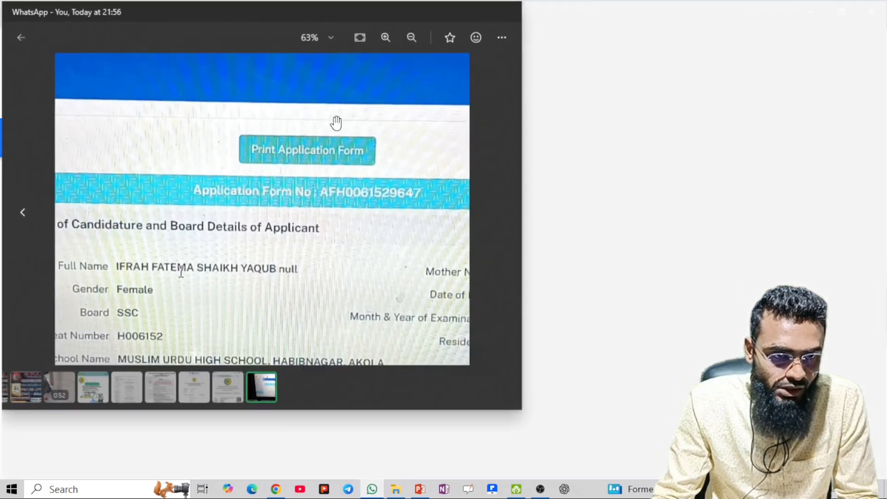
{"action": "scroll", "coordinate": [356, 224], "scroll_direction": "down", "scroll_amount": 3}
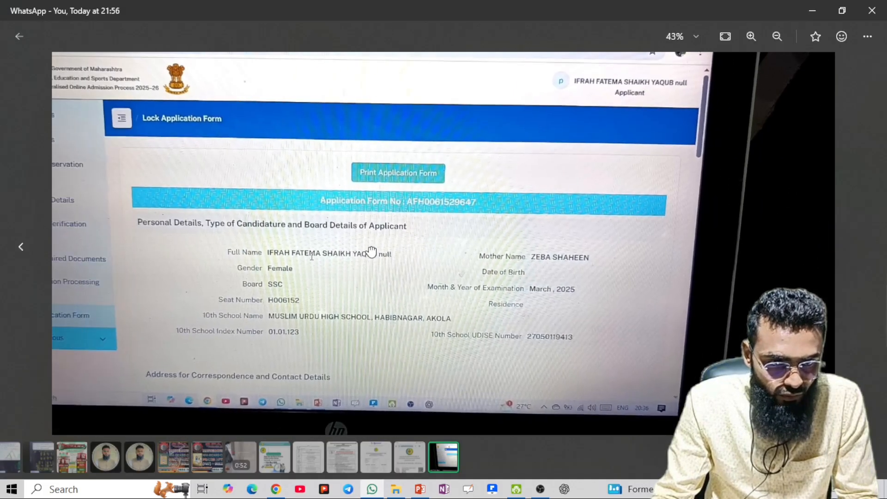
{"action": "scroll", "coordinate": [451, 226], "scroll_direction": "up", "scroll_amount": 5}
{"action": "scroll", "coordinate": [419, 223], "scroll_direction": "up", "scroll_amount": 1}
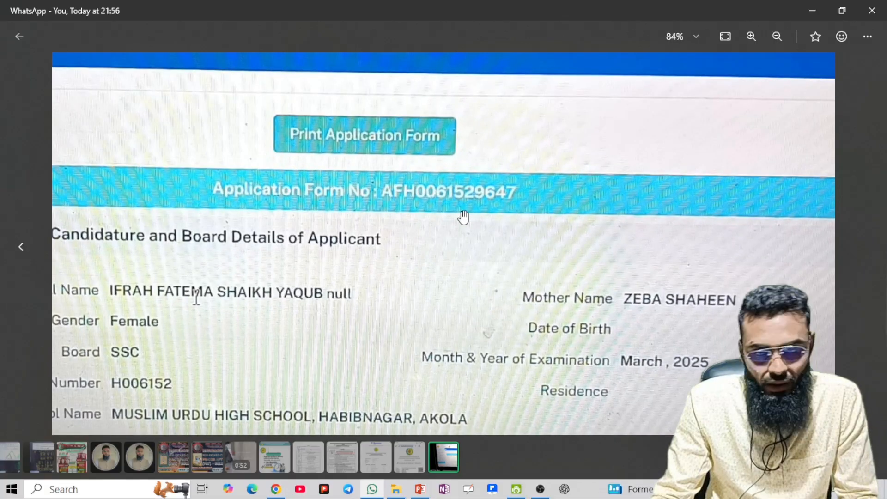
{"action": "scroll", "coordinate": [457, 211], "scroll_direction": "down", "scroll_amount": 1}
{"action": "scroll", "coordinate": [457, 212], "scroll_direction": "down", "scroll_amount": 3}
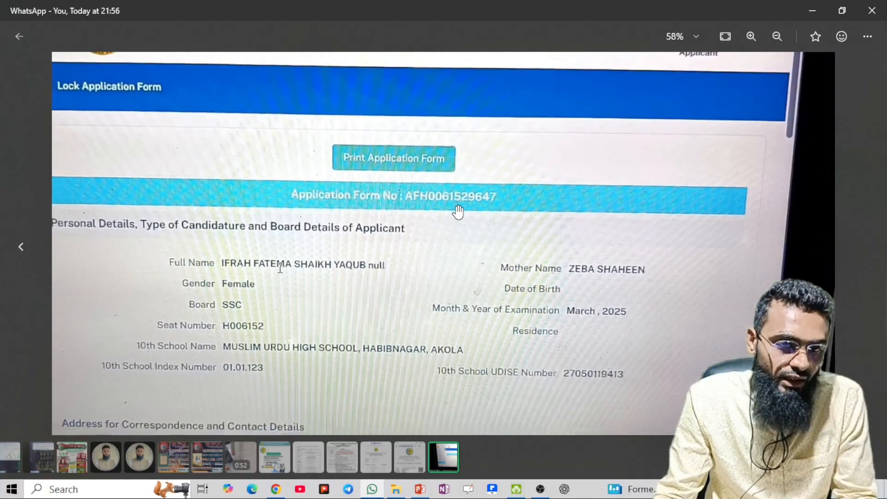
Log in using the pasted application form number and the displayed captcha
{"action": "left_click", "coordinate": [812, 11]}
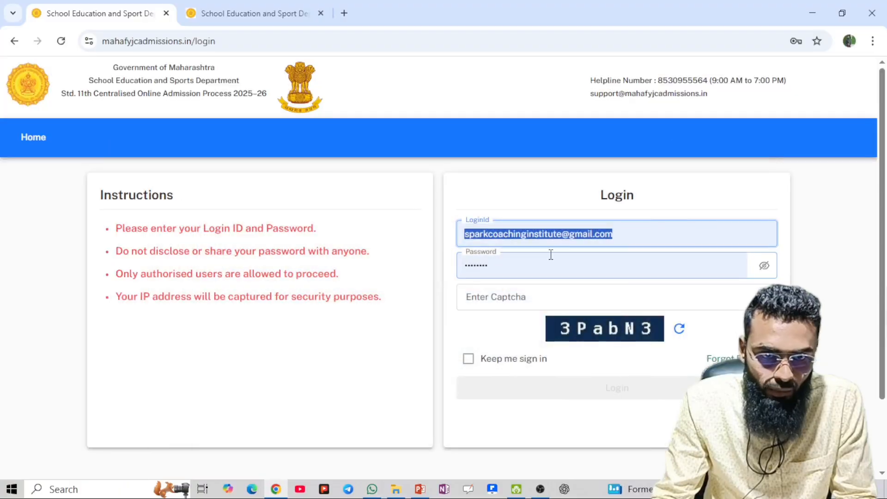
{"action": "key", "text": "ctrl+v"}
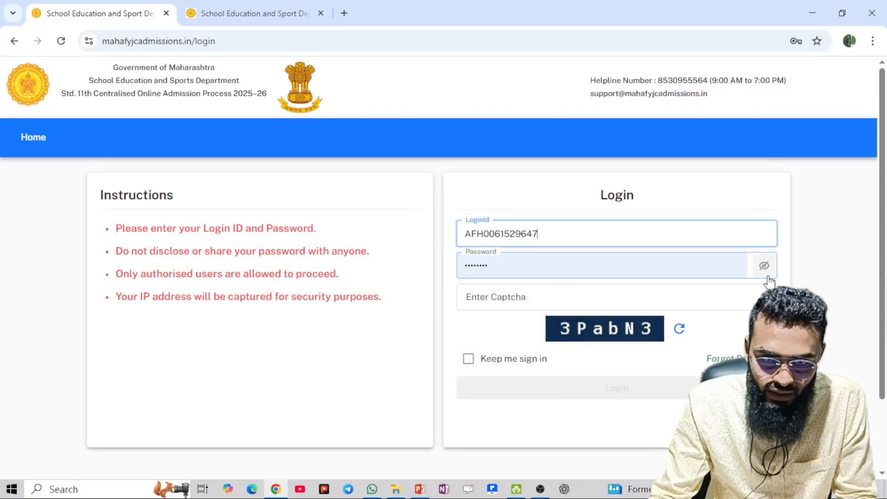
{"action": "left_click", "coordinate": [530, 297]}
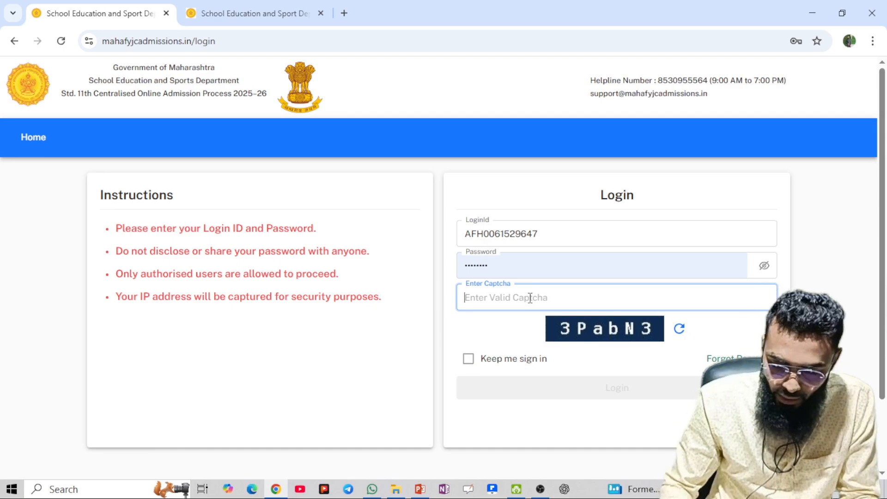
{"action": "type", "text": "3"}
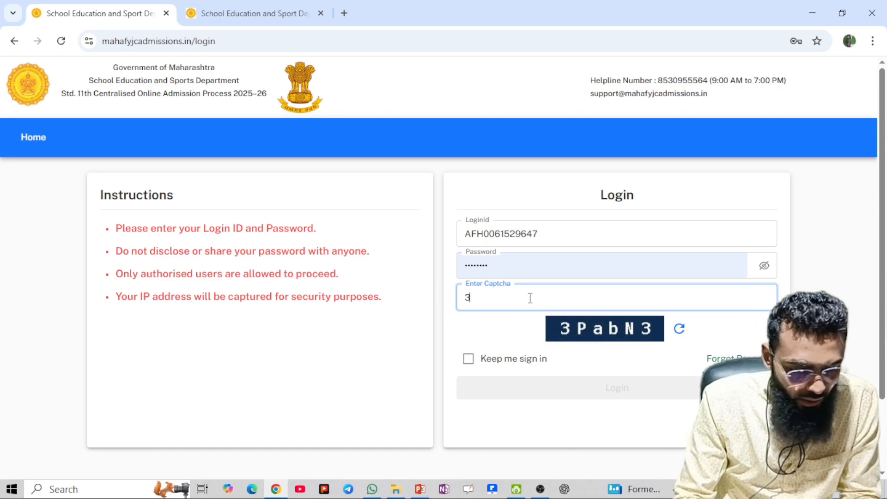
{"action": "type", "text": "Pab"}
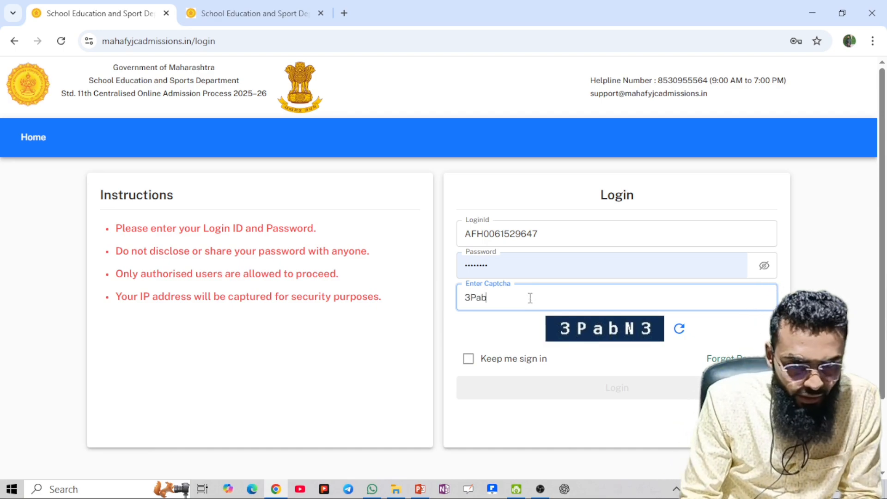
{"action": "type", "text": "N3"}
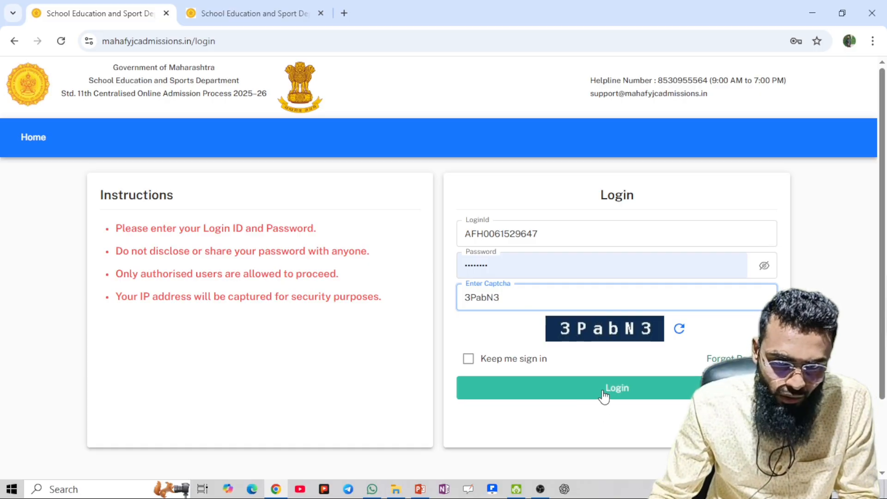
{"action": "left_click", "coordinate": [598, 392]}
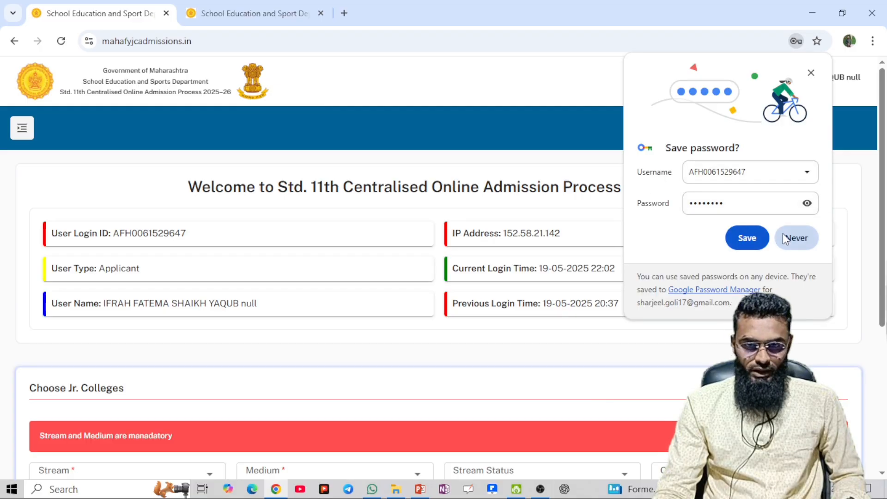
Save the password in Chrome and scroll down to the Choose Jr. Colleges section
{"action": "left_click", "coordinate": [742, 240]}
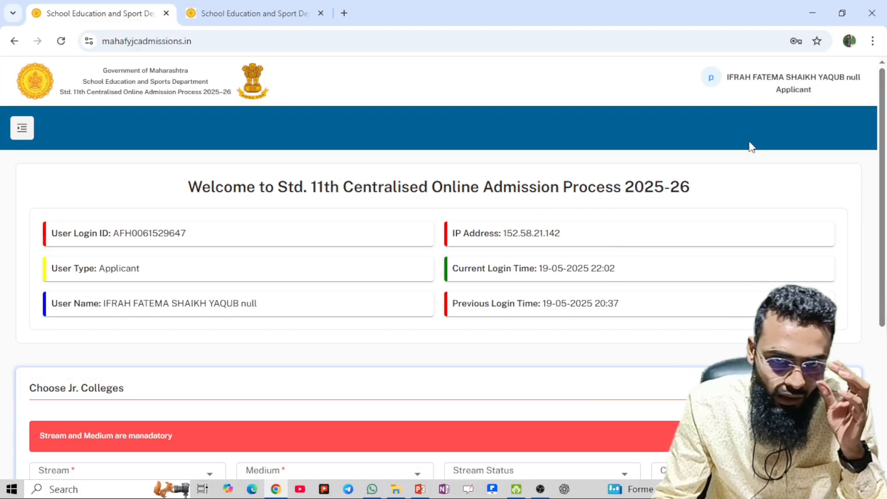
{"action": "scroll", "coordinate": [346, 295], "scroll_direction": "down", "scroll_amount": 1}
{"action": "scroll", "coordinate": [267, 275], "scroll_direction": "up", "scroll_amount": 1}
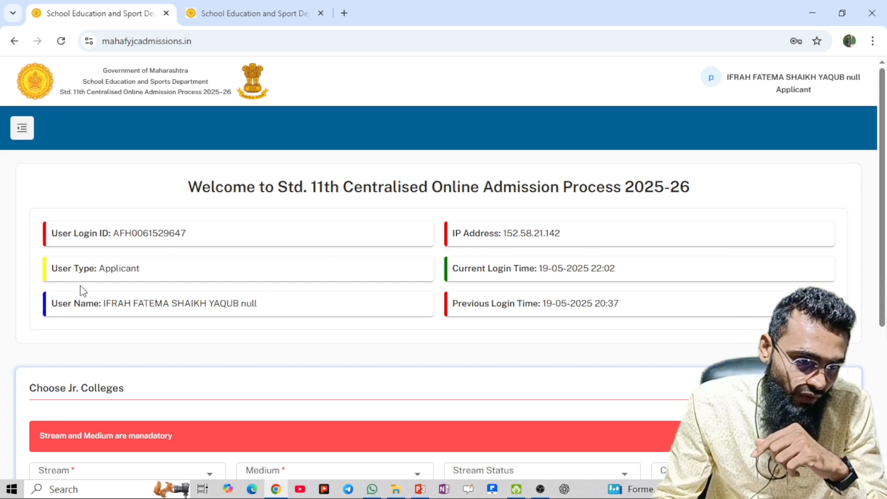
{"action": "scroll", "coordinate": [82, 279], "scroll_direction": "down", "scroll_amount": 1}
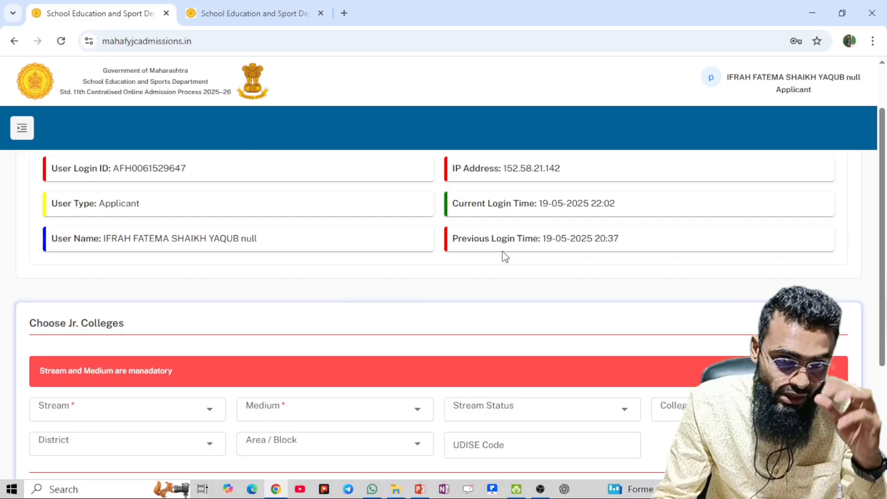
Open the dashboard sidebar and expand Application Form (Part-I) to list its sections
{"action": "scroll", "coordinate": [386, 283], "scroll_direction": "down", "scroll_amount": 2}
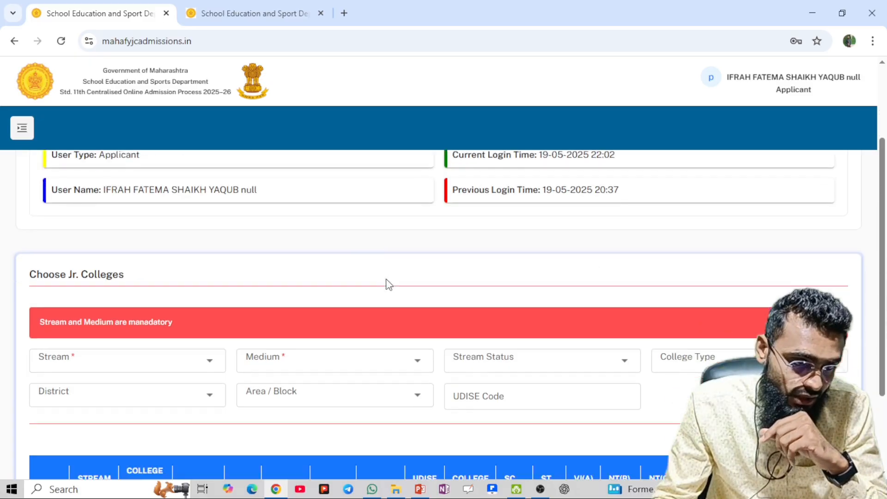
{"action": "scroll", "coordinate": [382, 278], "scroll_direction": "down", "scroll_amount": 1}
{"action": "scroll", "coordinate": [382, 278], "scroll_direction": "up", "scroll_amount": 5}
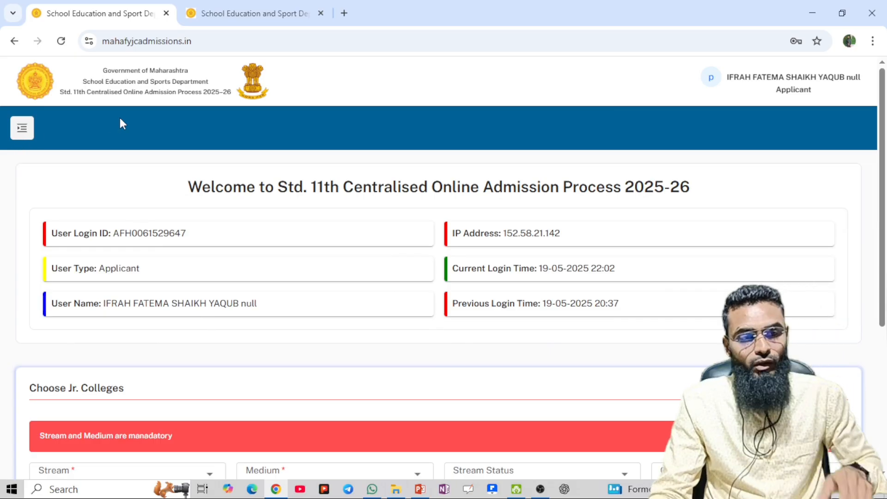
{"action": "left_click", "coordinate": [21, 137]}
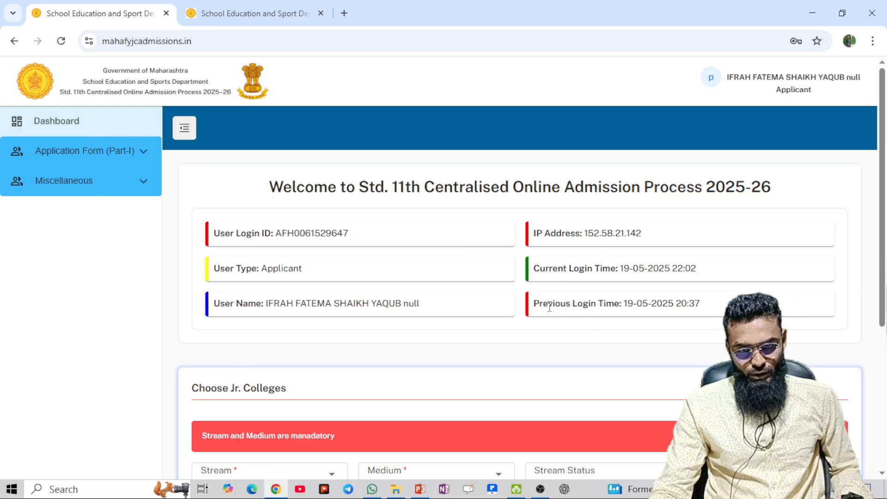
{"action": "scroll", "coordinate": [549, 308], "scroll_direction": "down", "scroll_amount": 4}
{"action": "scroll", "coordinate": [549, 311], "scroll_direction": "up", "scroll_amount": 4}
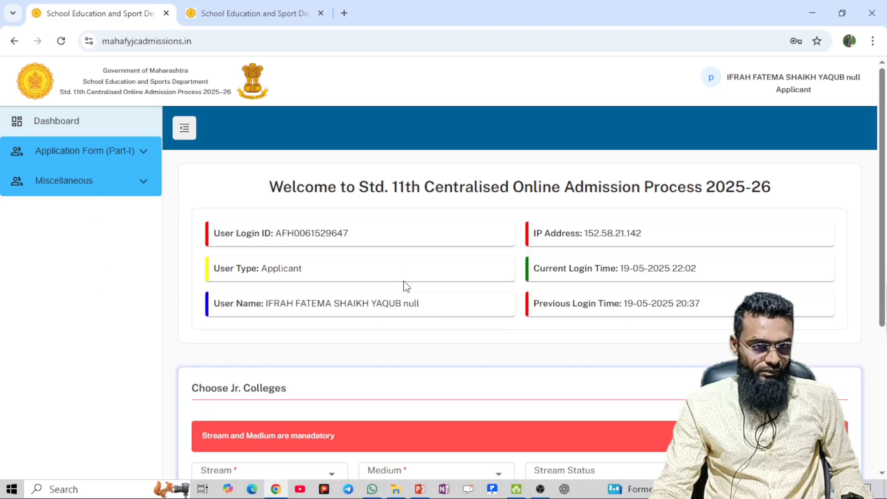
{"action": "left_click", "coordinate": [94, 157]}
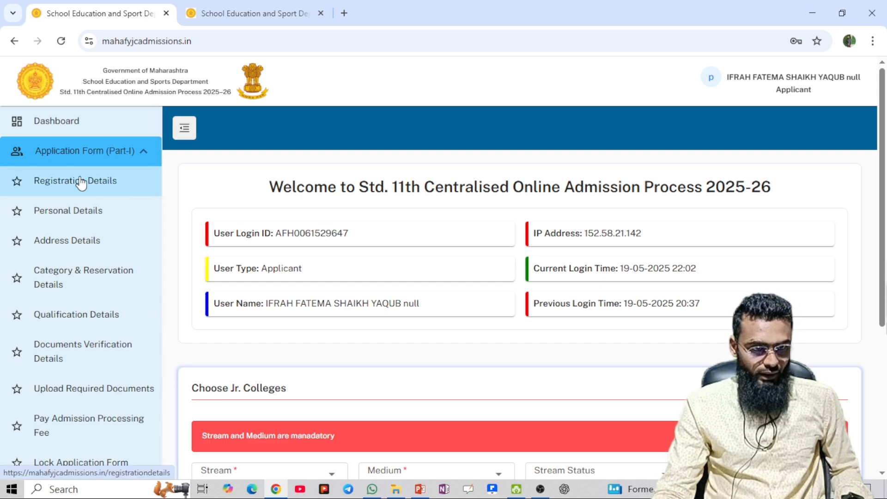
On Registration Details, review the 10th exam entries and request verification of the SSC details
{"action": "left_click", "coordinate": [135, 188]}
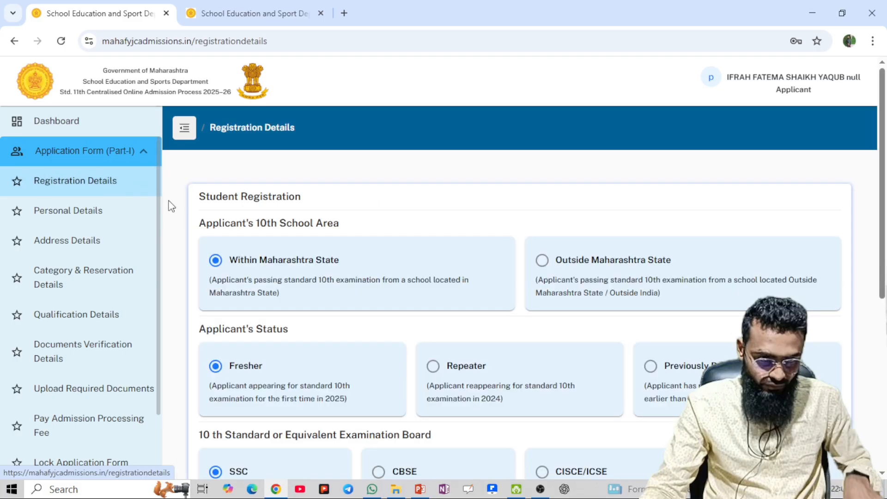
{"action": "scroll", "coordinate": [471, 356], "scroll_direction": "down", "scroll_amount": 1}
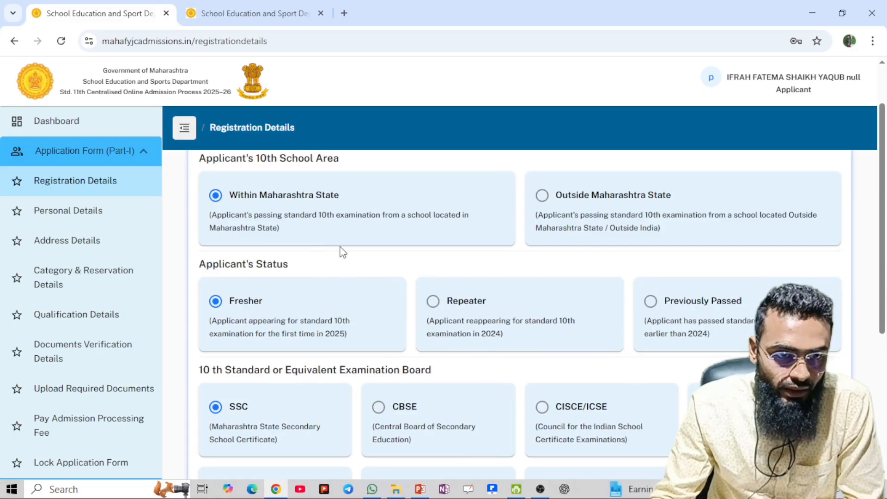
{"action": "scroll", "coordinate": [341, 252], "scroll_direction": "down", "scroll_amount": 2}
{"action": "scroll", "coordinate": [247, 293], "scroll_direction": "down", "scroll_amount": 2}
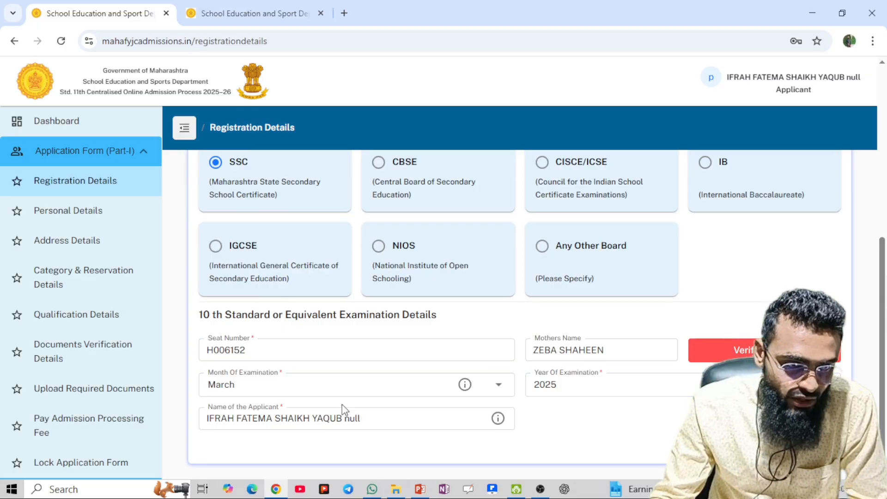
{"action": "left_click", "coordinate": [331, 421]}
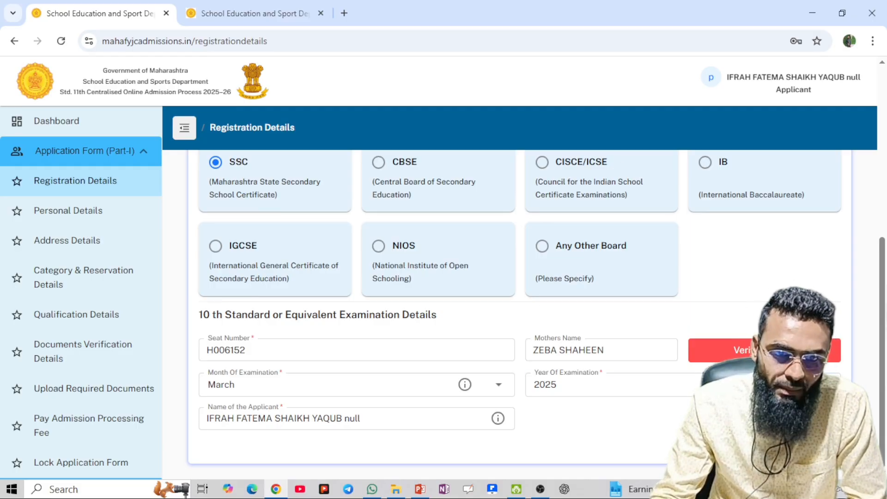
{"action": "left_click", "coordinate": [809, 442]}
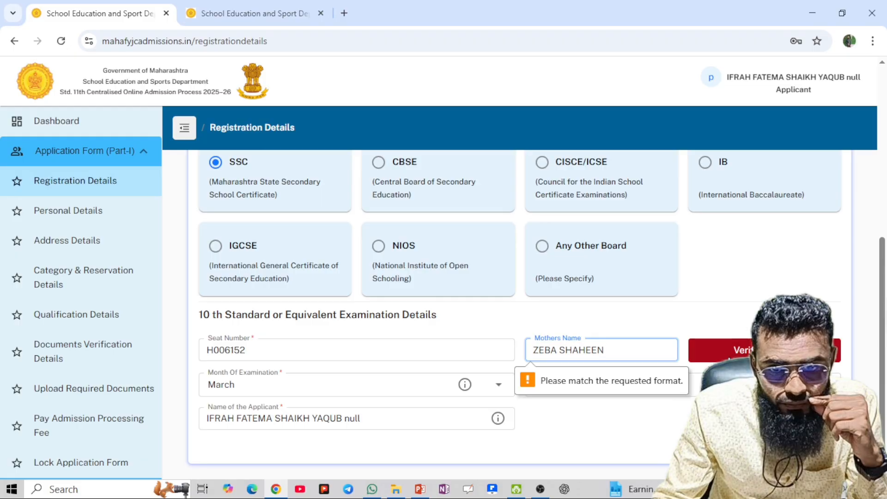
{"action": "left_click", "coordinate": [729, 357]}
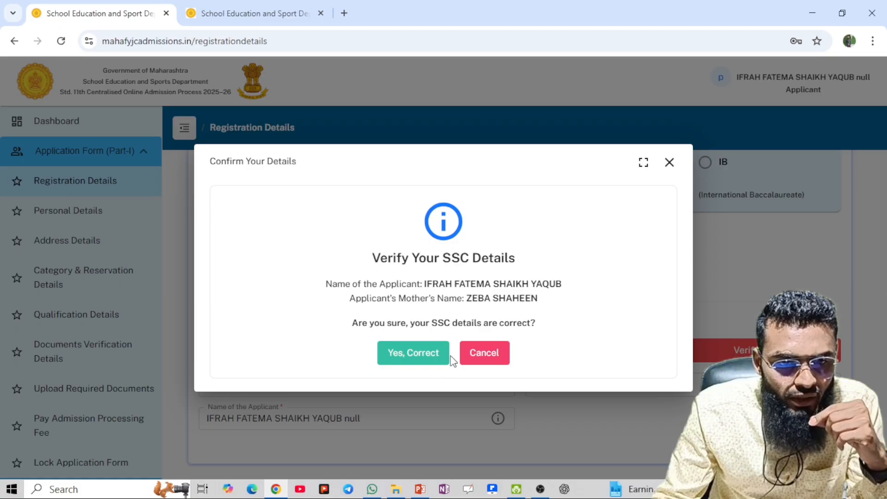
Confirm the SSC details, remove the extra space in the mother's name, and save registration
{"action": "left_click", "coordinate": [422, 356]}
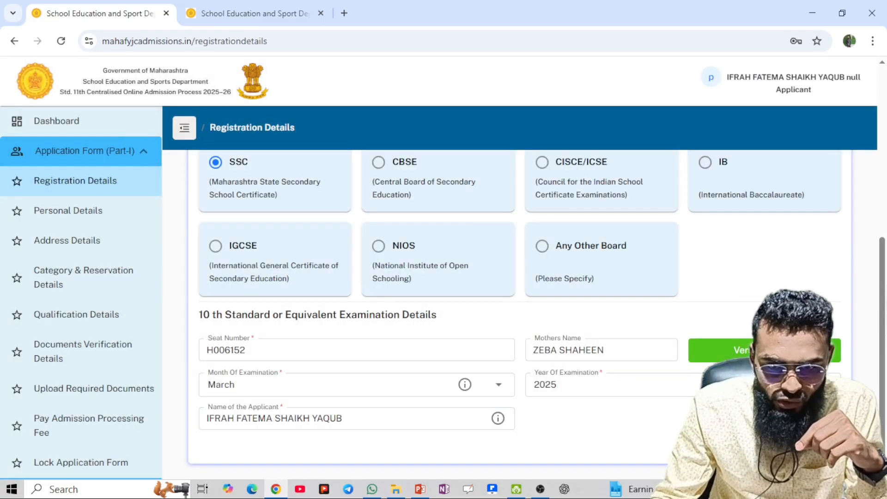
{"action": "left_click", "coordinate": [810, 443]}
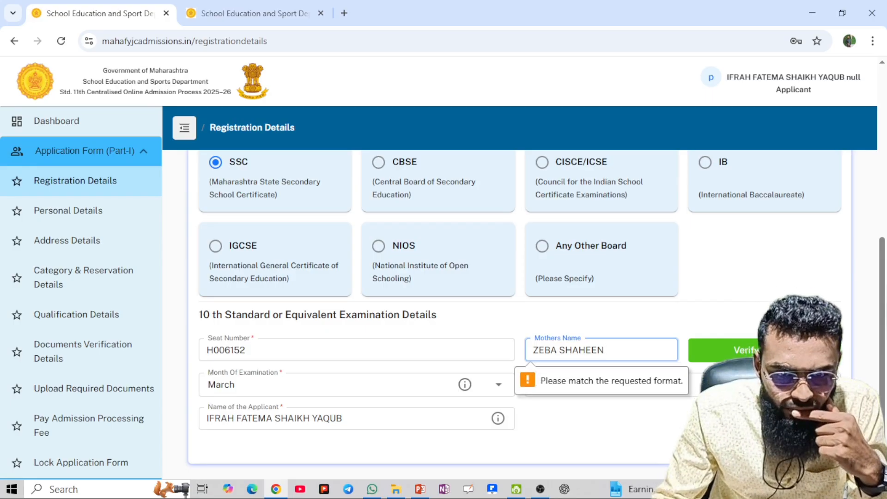
{"action": "left_click", "coordinate": [561, 356]}
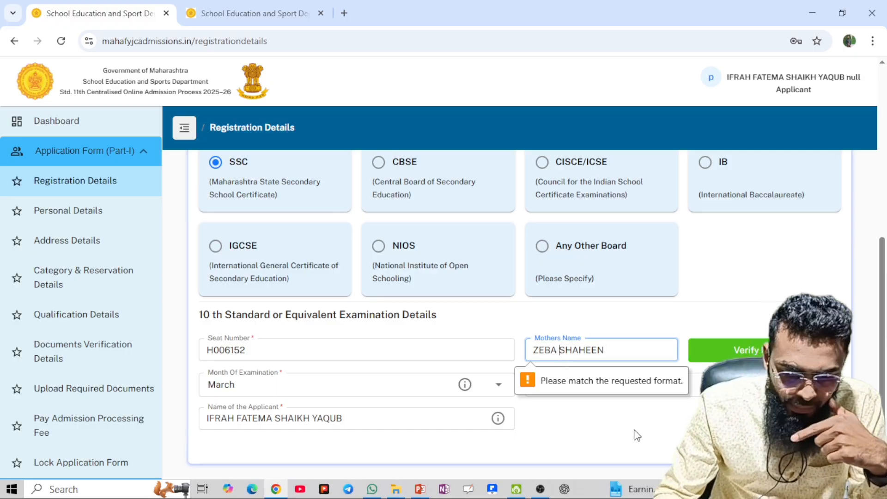
{"action": "key", "text": "BackSpace"}
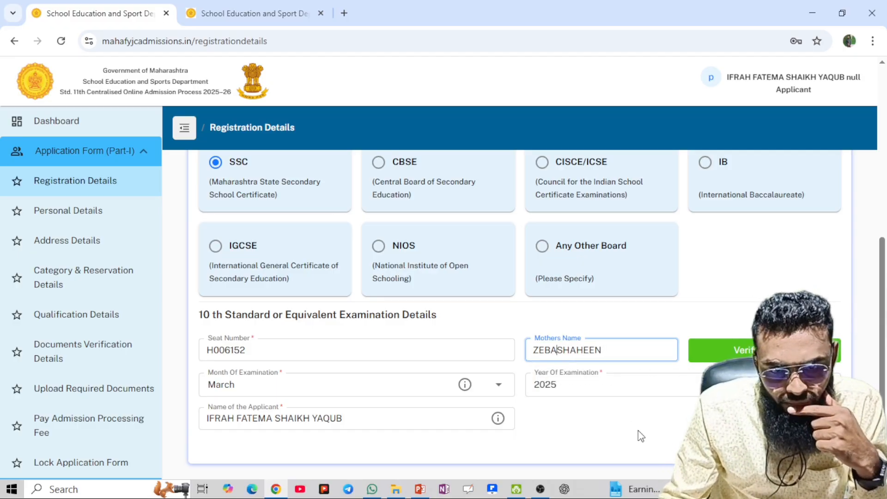
{"action": "left_click", "coordinate": [819, 442]}
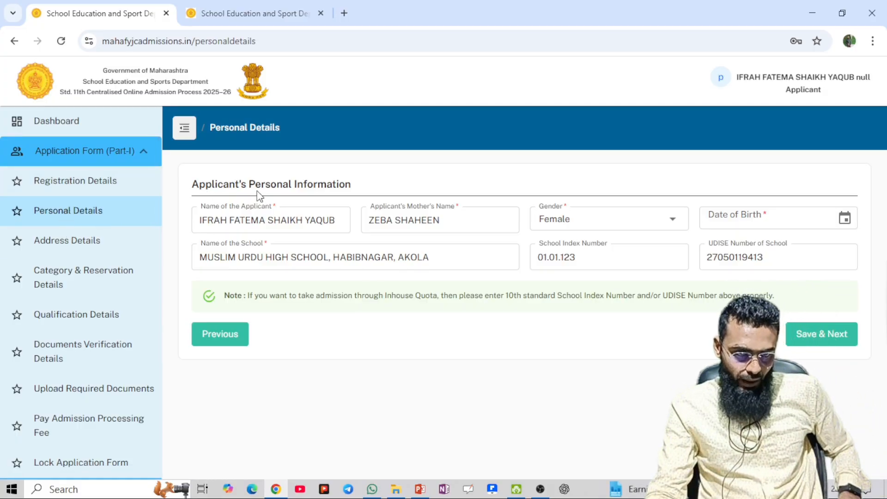
{"action": "left_click", "coordinate": [200, 218]}
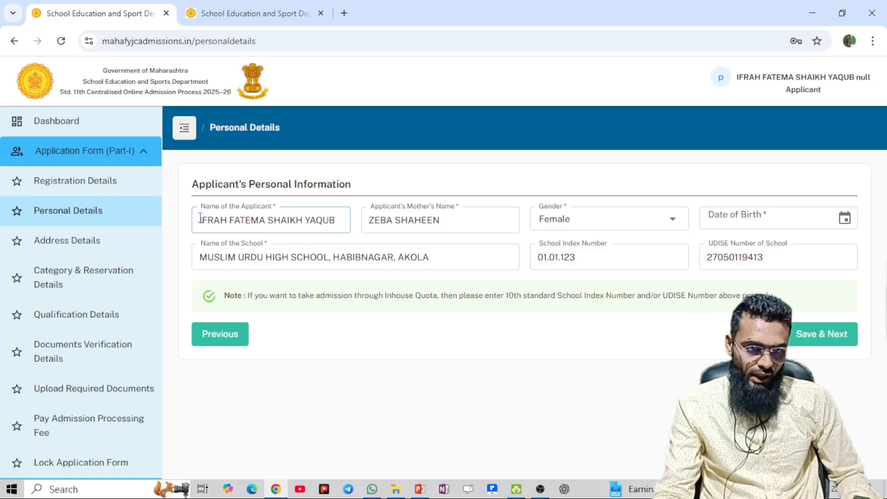
{"action": "left_click", "coordinate": [333, 225]}
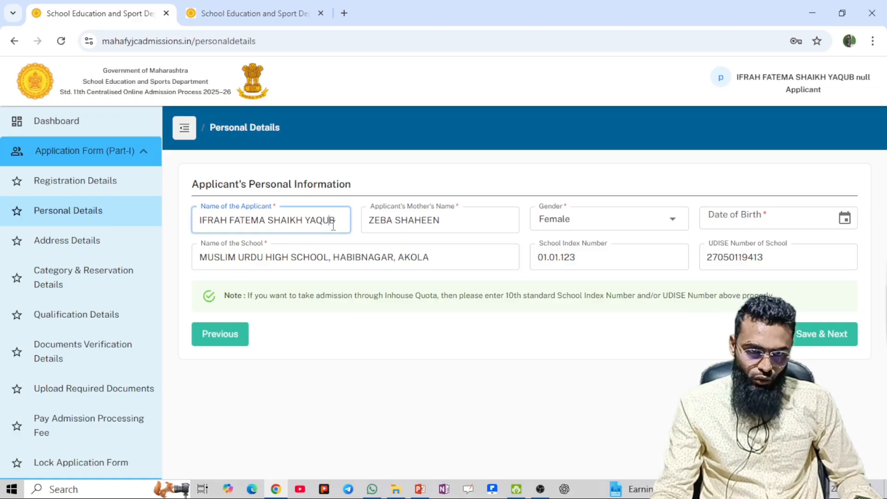
{"action": "left_click", "coordinate": [392, 226]}
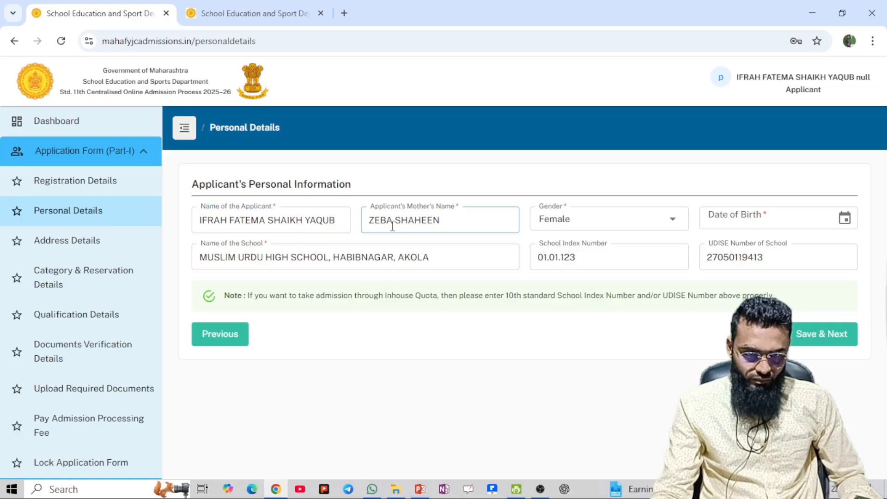
{"action": "left_click", "coordinate": [563, 261]}
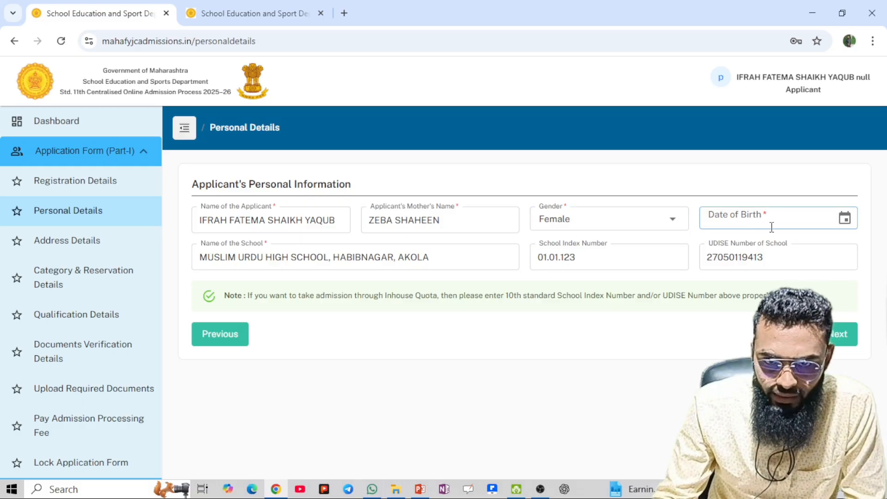
{"action": "left_click", "coordinate": [847, 225]}
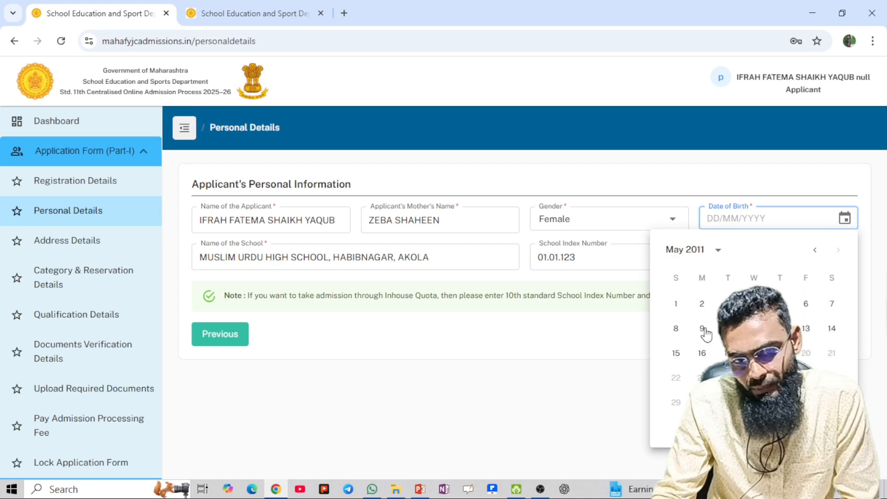
{"action": "left_click", "coordinate": [574, 396]}
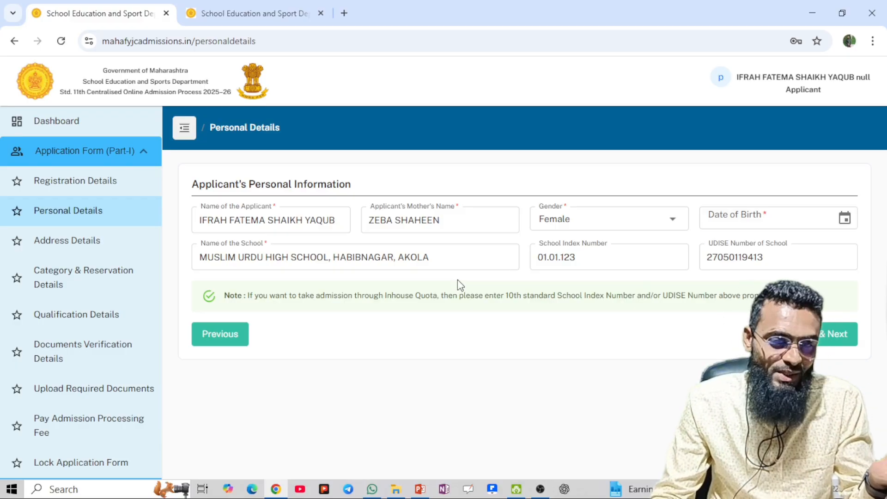
{"action": "left_click", "coordinate": [540, 269]}
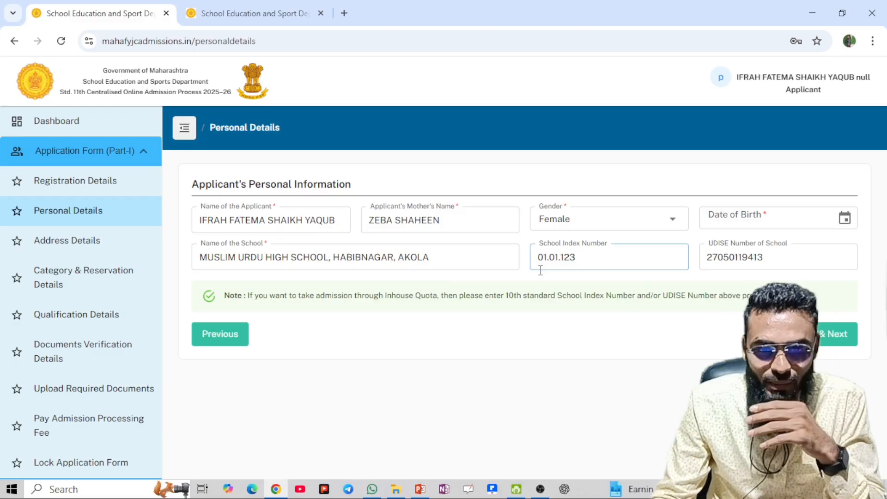
{"action": "left_click", "coordinate": [741, 260]}
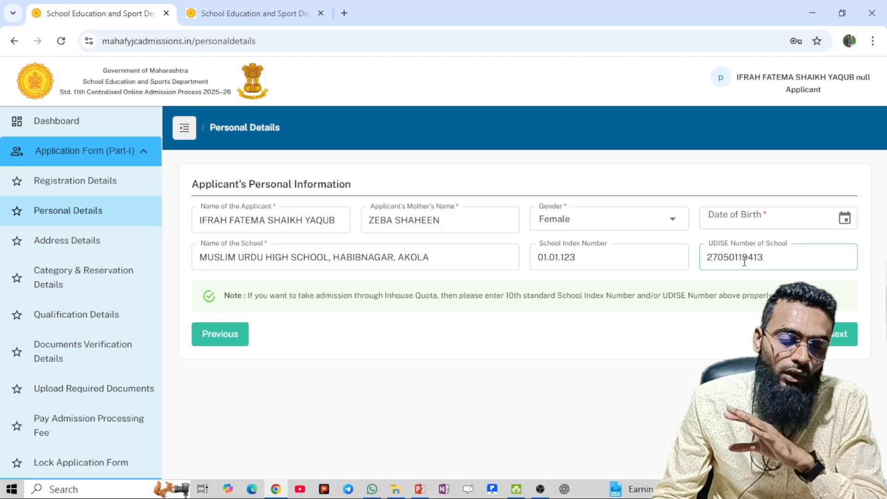
{"action": "left_click", "coordinate": [762, 215]}
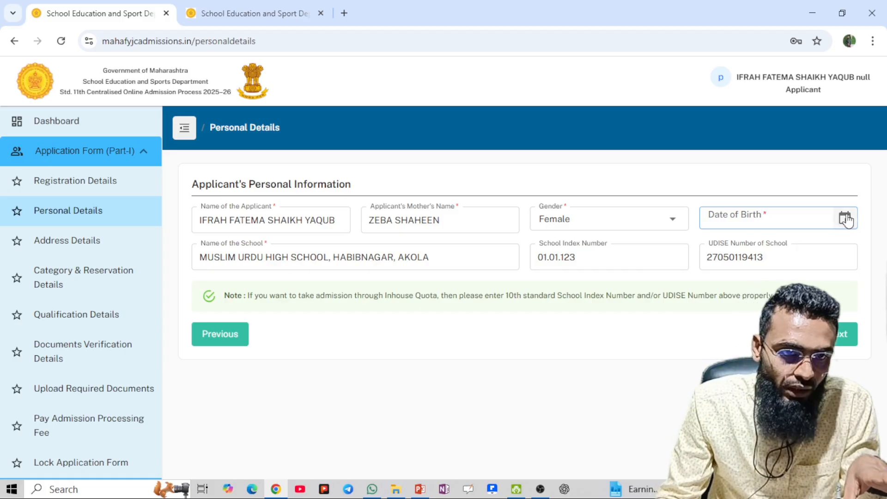
{"action": "left_click", "coordinate": [844, 218]}
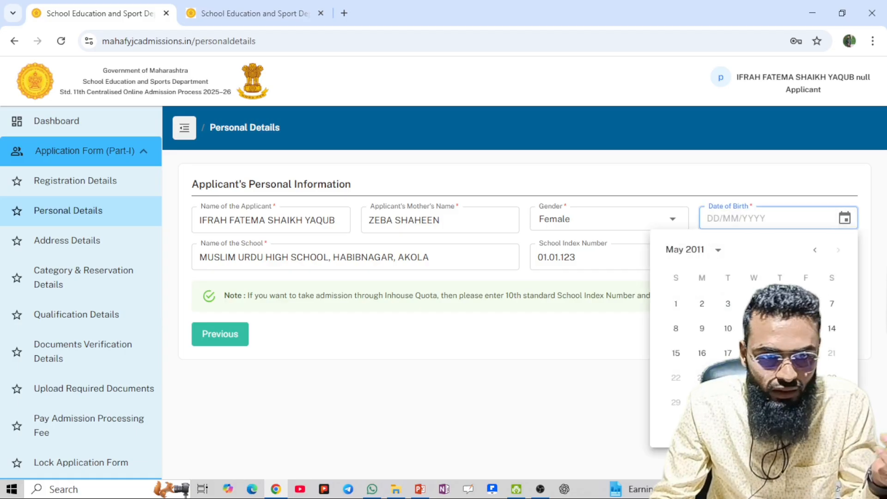
{"action": "left_click", "coordinate": [594, 417]}
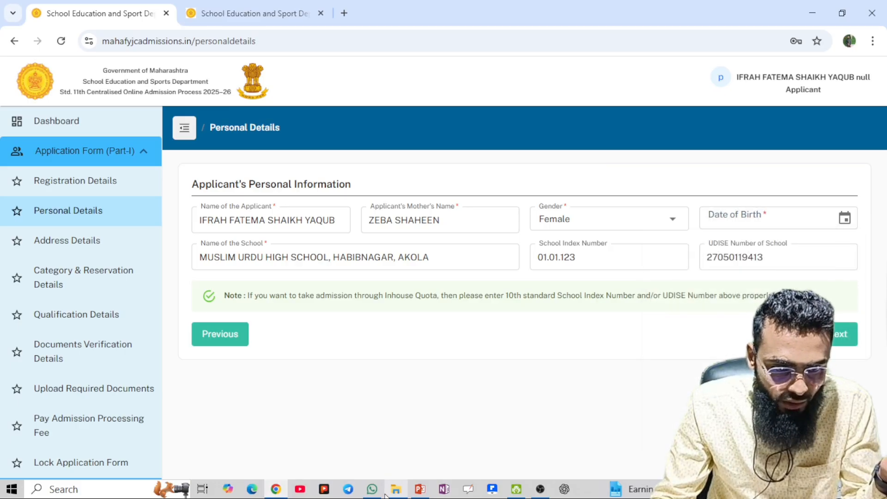
{"action": "mouse_move", "coordinate": [376, 490]}
{"action": "left_click", "coordinate": [362, 421]}
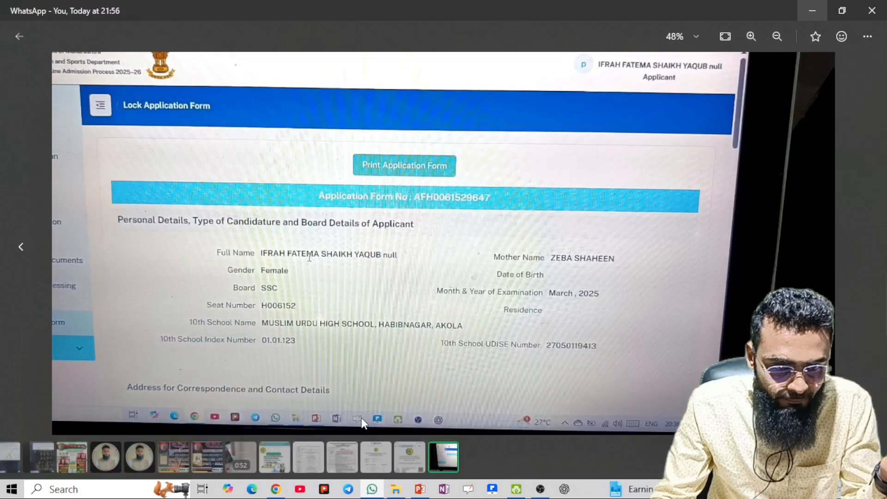
{"action": "left_click", "coordinate": [19, 37]}
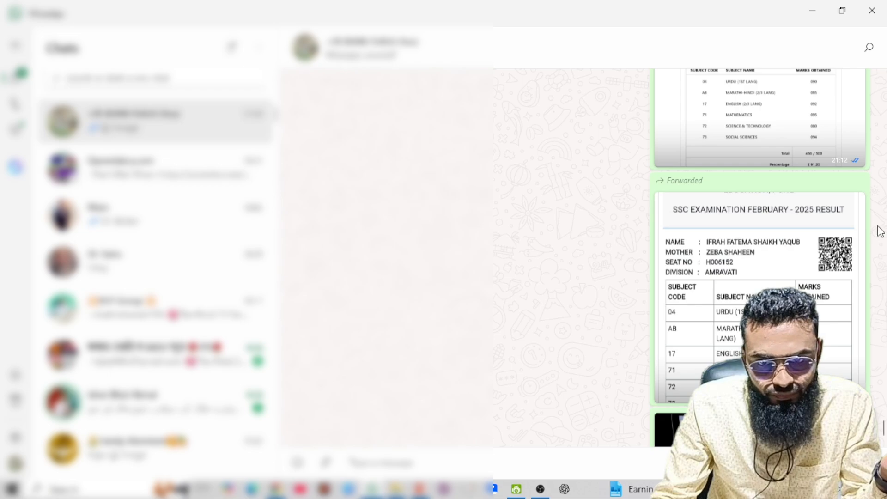
{"action": "left_click", "coordinate": [693, 282]}
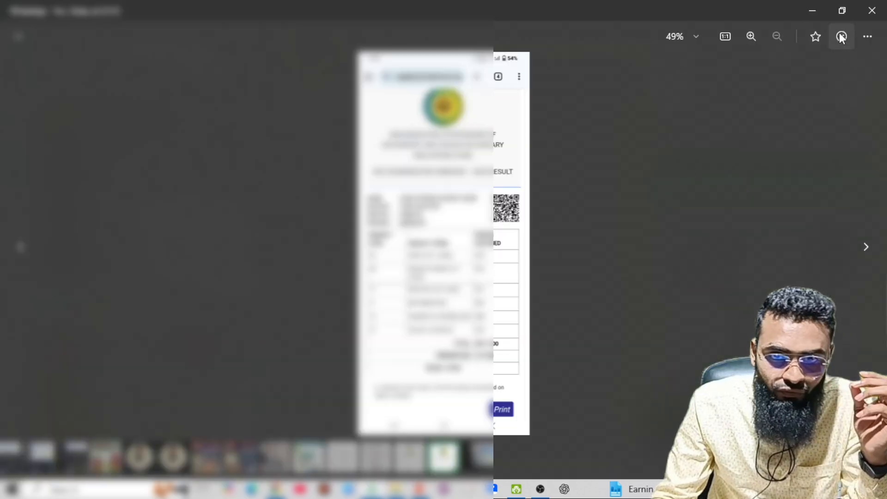
{"action": "left_click", "coordinate": [871, 10]}
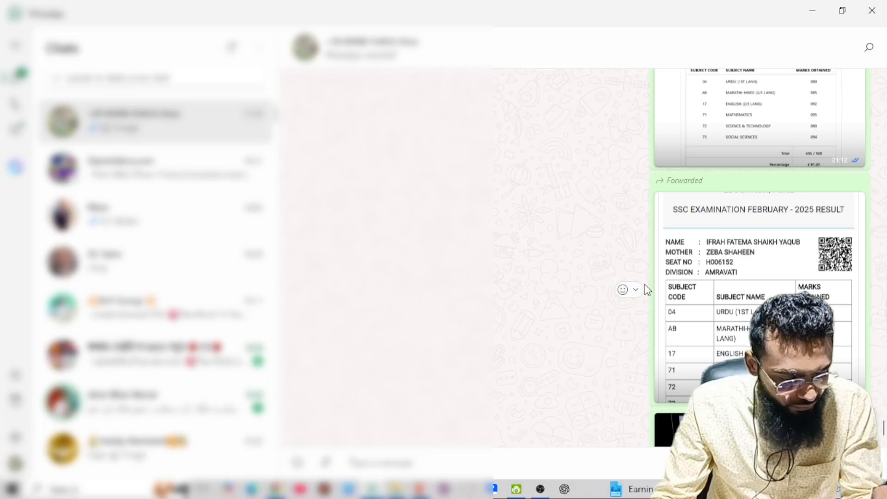
{"action": "key", "text": "alt+Tab"}
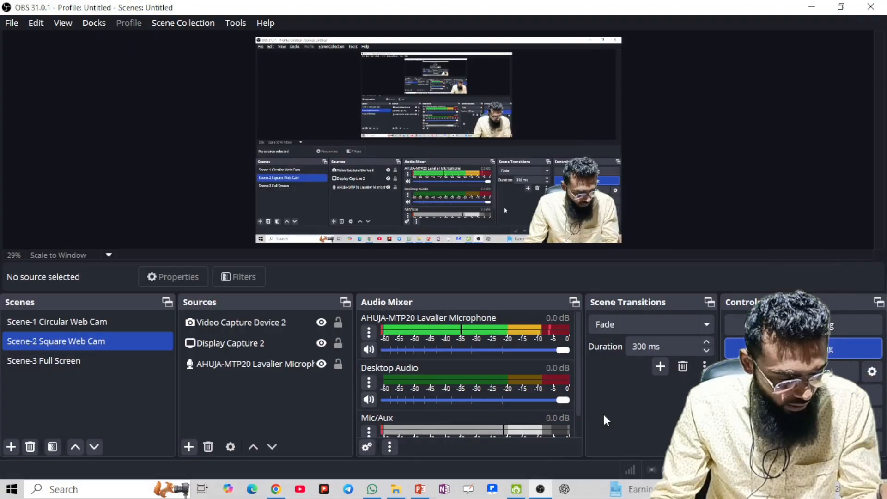
{"action": "key", "text": "alt+Tab"}
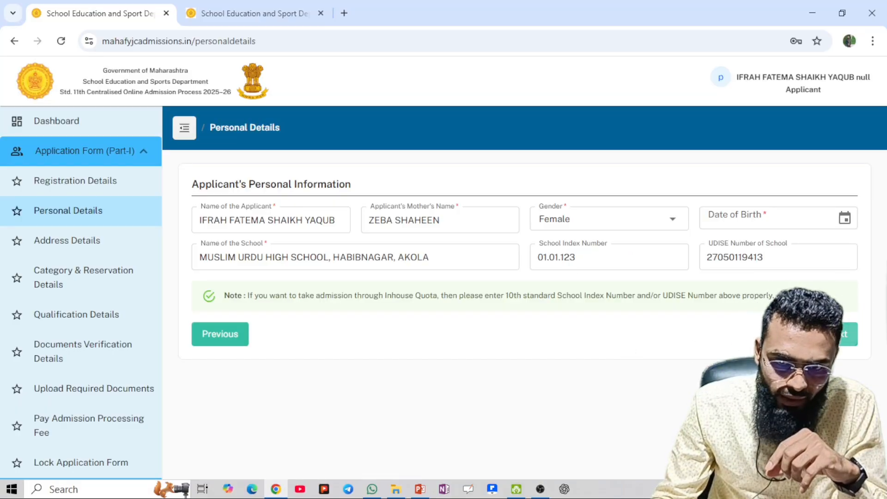
Move past Personal Details and open the Address Details page from the sidebar
{"action": "left_click", "coordinate": [837, 338]}
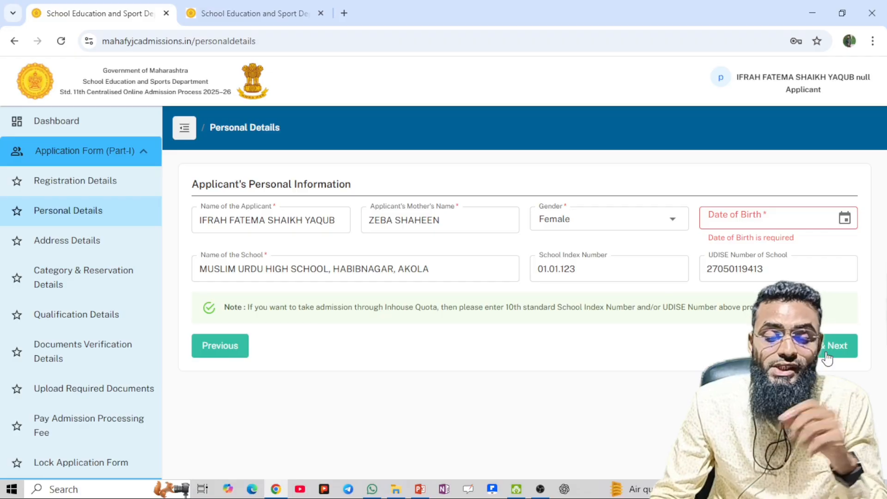
{"action": "left_click", "coordinate": [73, 255]}
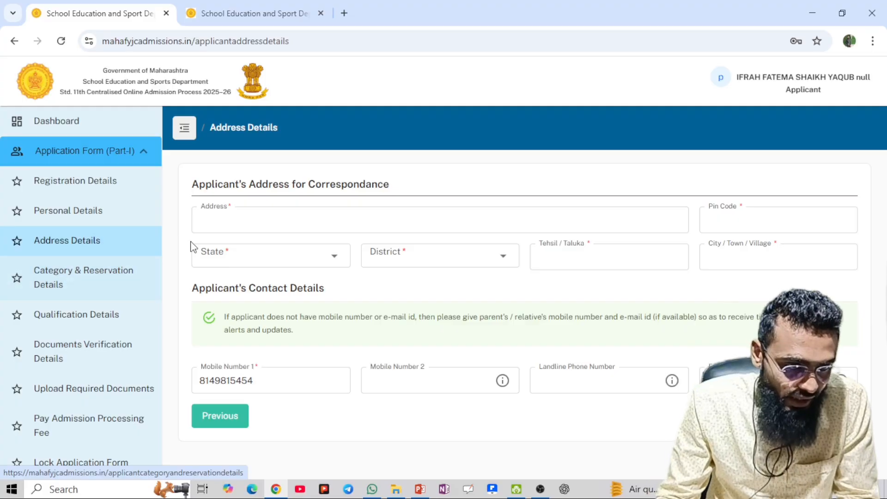
{"action": "left_click", "coordinate": [289, 228]}
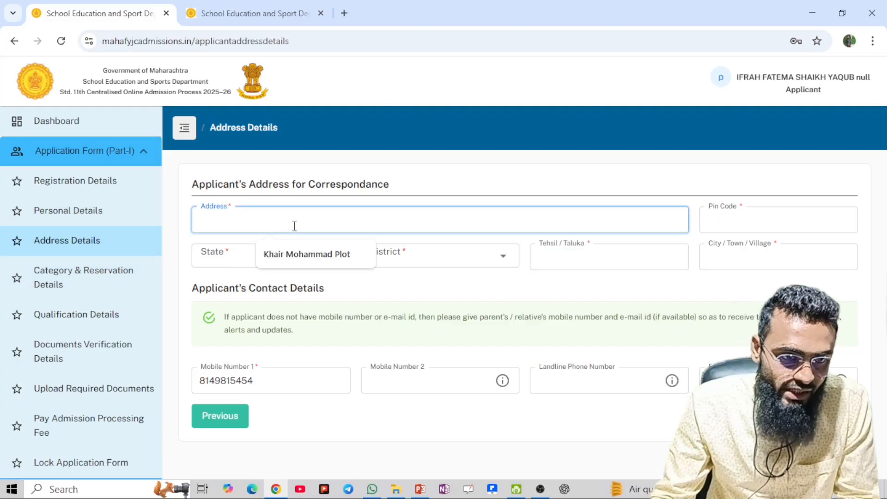
{"action": "left_click", "coordinate": [294, 255]}
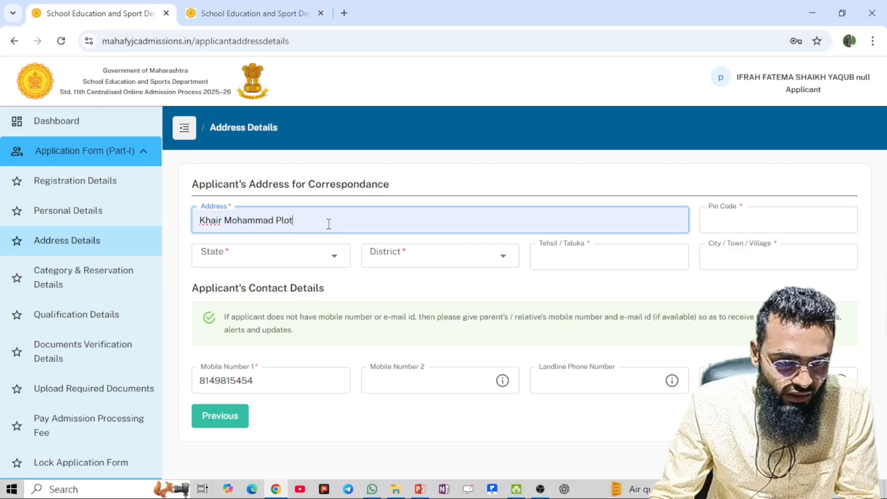
{"action": "left_click_drag", "start_coordinate": [328, 224], "coordinate": [129, 223]}
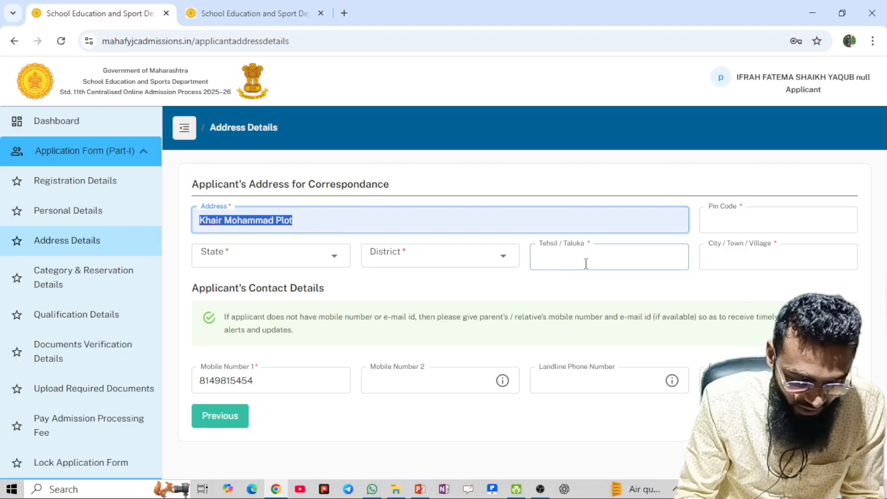
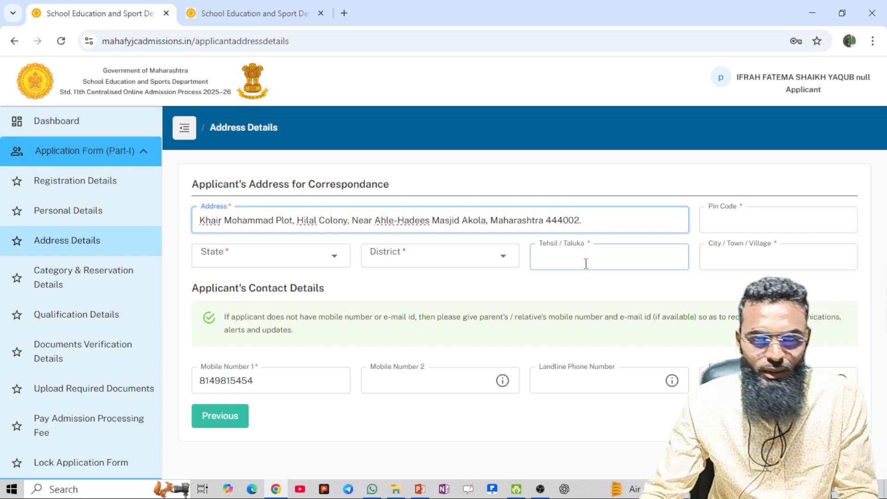
Set the state to Maharashtra and the district to AKOLA
{"action": "left_click", "coordinate": [325, 261]}
{"action": "type", "text": "maha"}
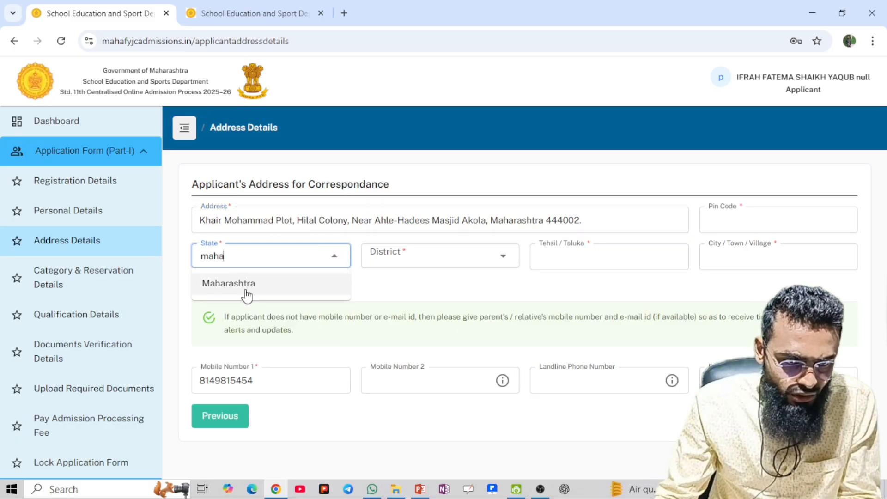
{"action": "left_click", "coordinate": [247, 283]}
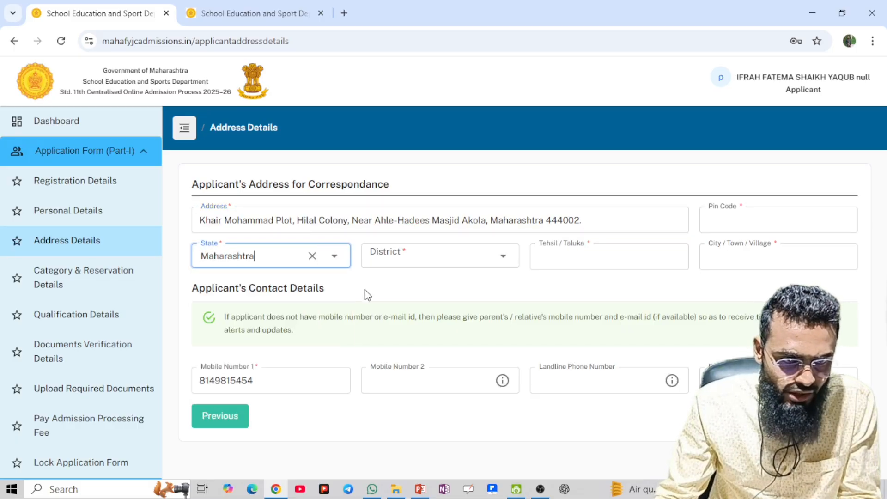
{"action": "left_click", "coordinate": [460, 259]}
{"action": "type", "text": "akol"}
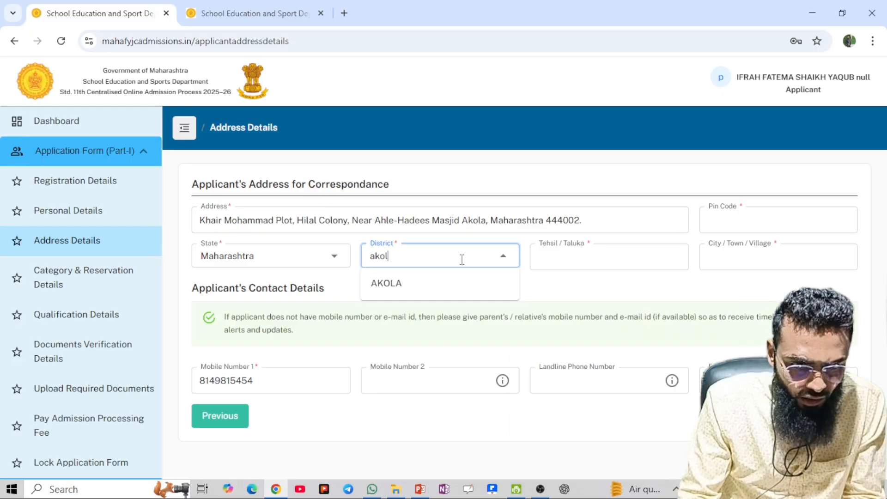
{"action": "left_click", "coordinate": [400, 290]}
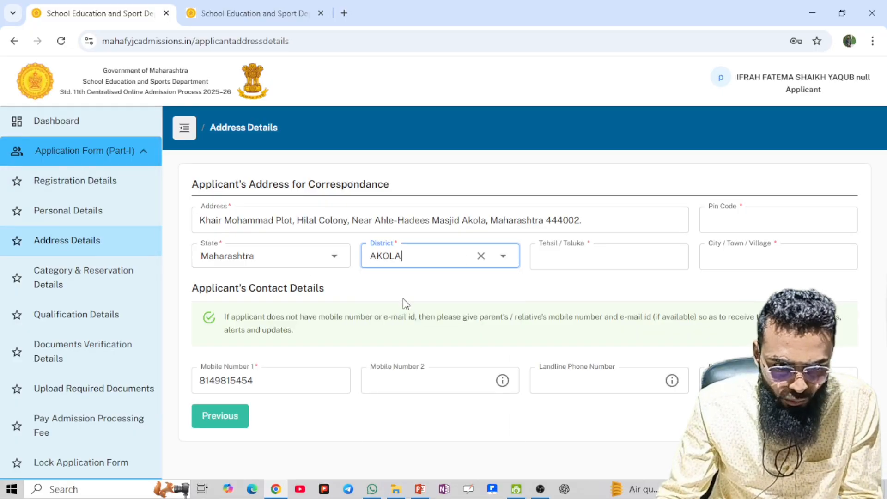
Set the taluka to Akola, landing back on Personal Details
{"action": "left_click", "coordinate": [595, 269]}
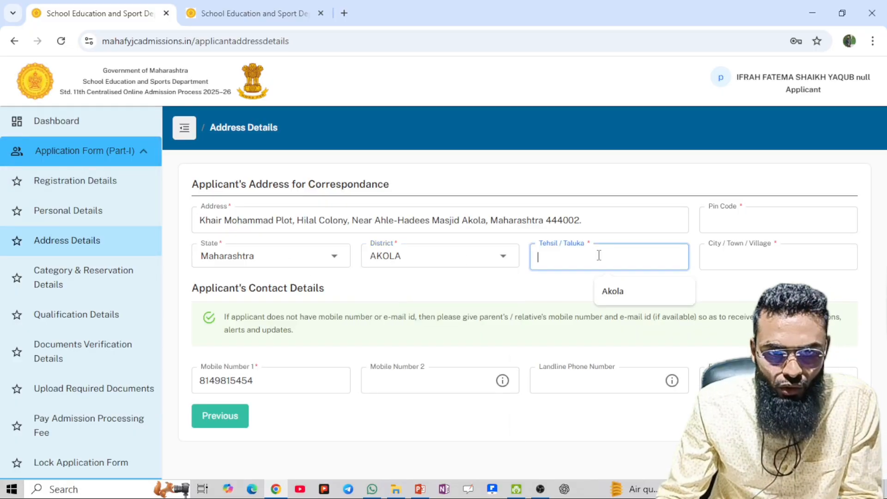
{"action": "left_click", "coordinate": [625, 302]}
{"action": "key", "text": "BackSpace"}
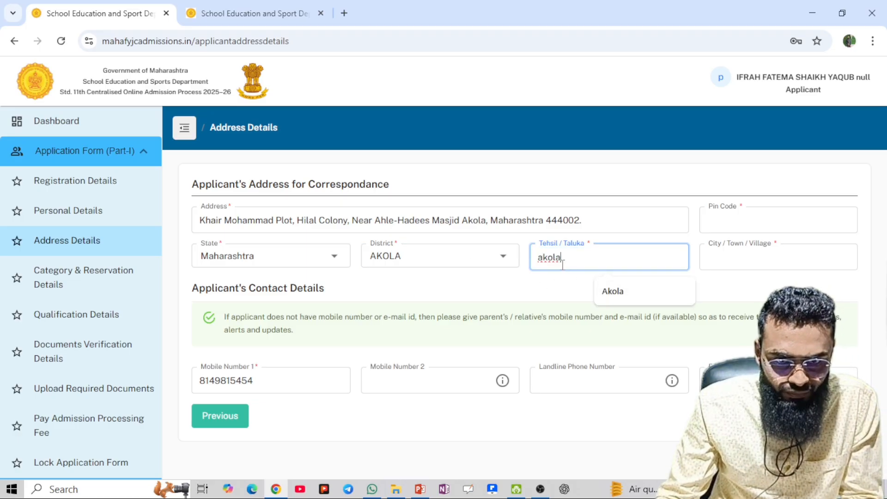
{"action": "left_click", "coordinate": [610, 295]}
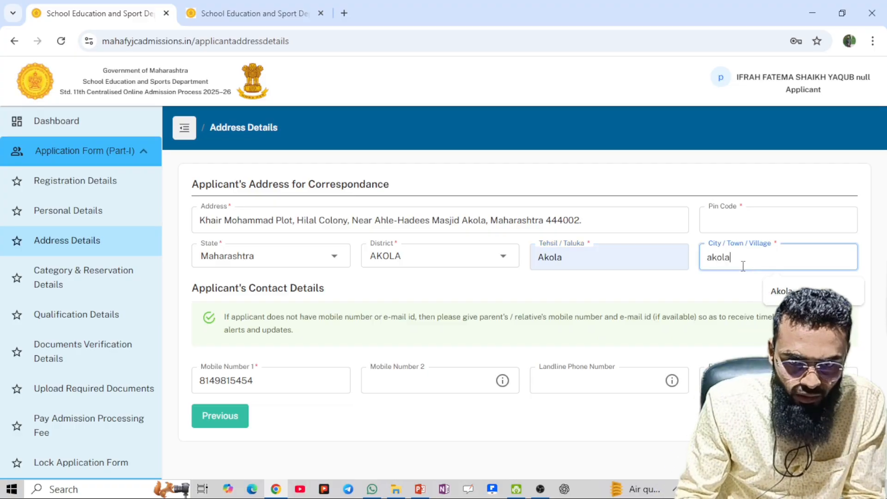
{"action": "key", "text": "Return"}
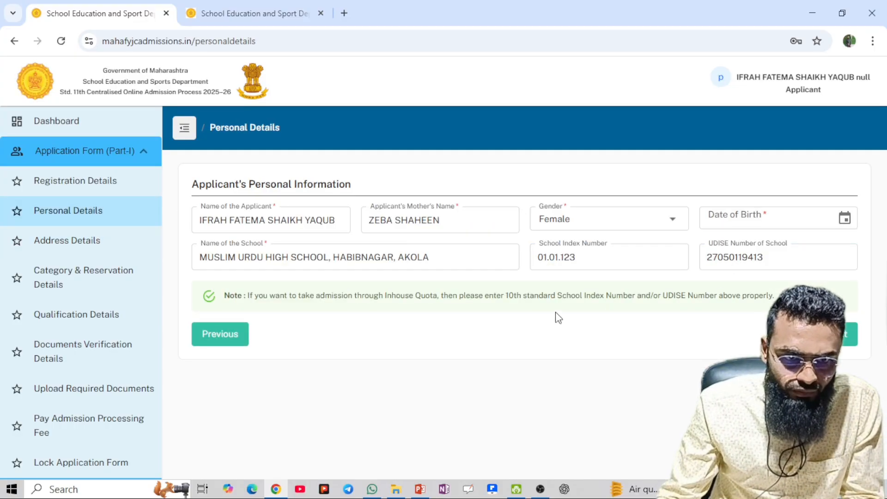
Reopen Address Details, fill the saved full address, and enter pin code 444002
{"action": "left_click", "coordinate": [112, 248]}
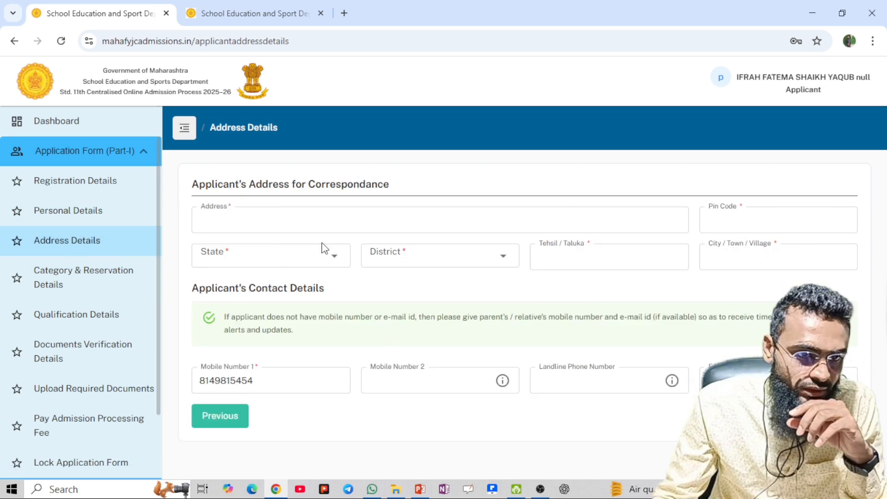
{"action": "left_click", "coordinate": [318, 225]}
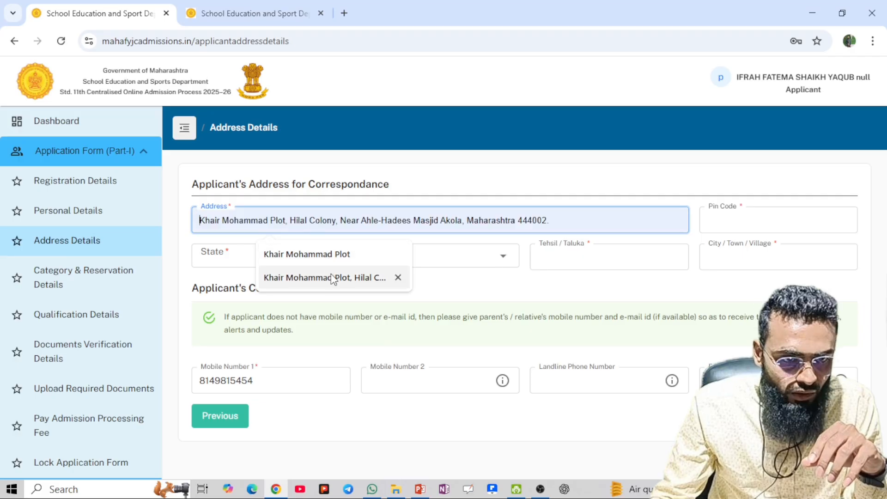
{"action": "left_click", "coordinate": [333, 277]}
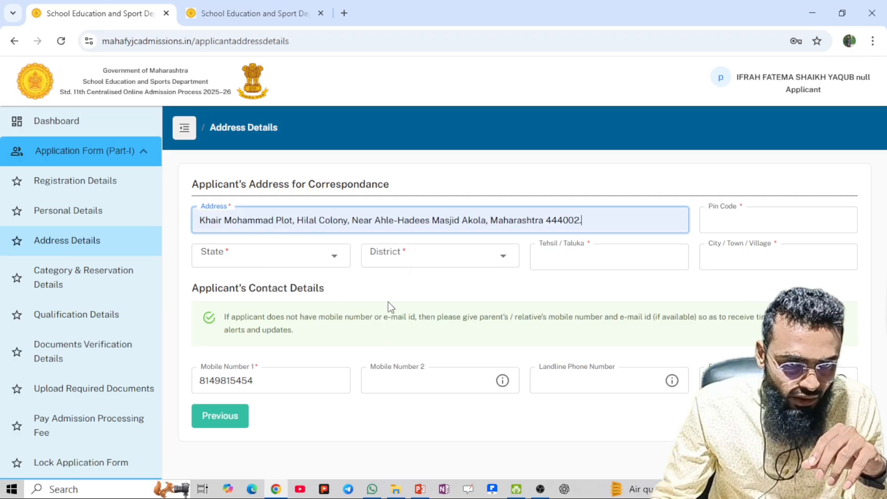
{"action": "left_click", "coordinate": [775, 226]}
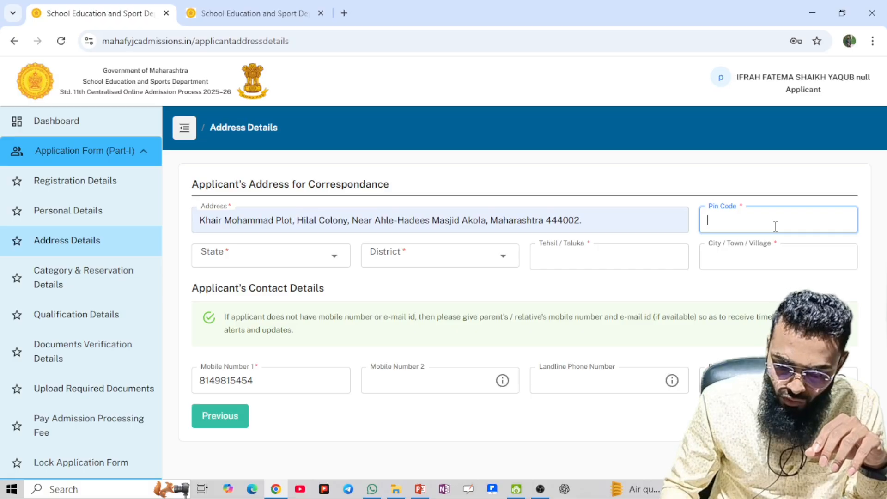
{"action": "type", "text": "444002"}
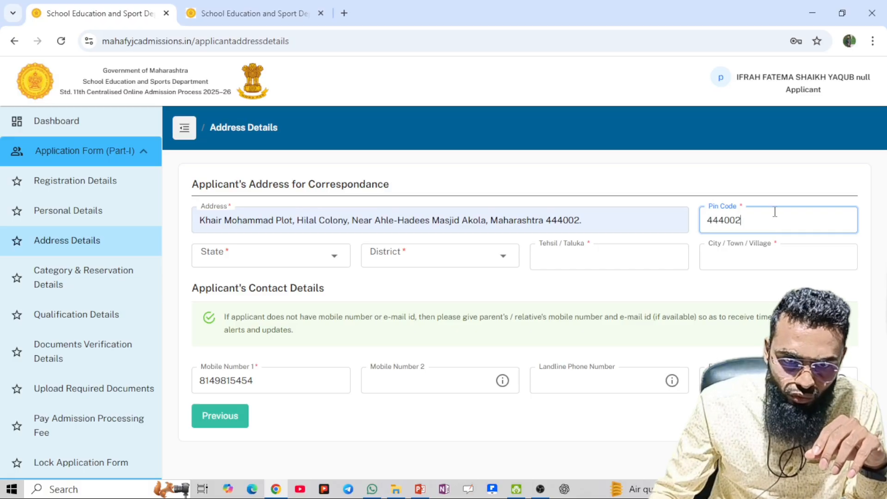
Choose Maharashtra as the state and AKOLA as the district
{"action": "left_click", "coordinate": [274, 248]}
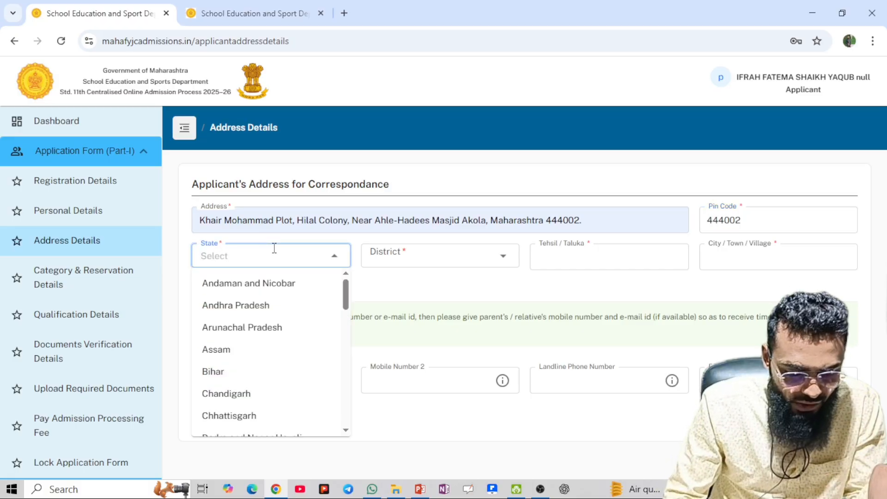
{"action": "type", "text": "mha"}
{"action": "key", "text": "BackSpace"}
{"action": "key", "text": "BackSpace"}
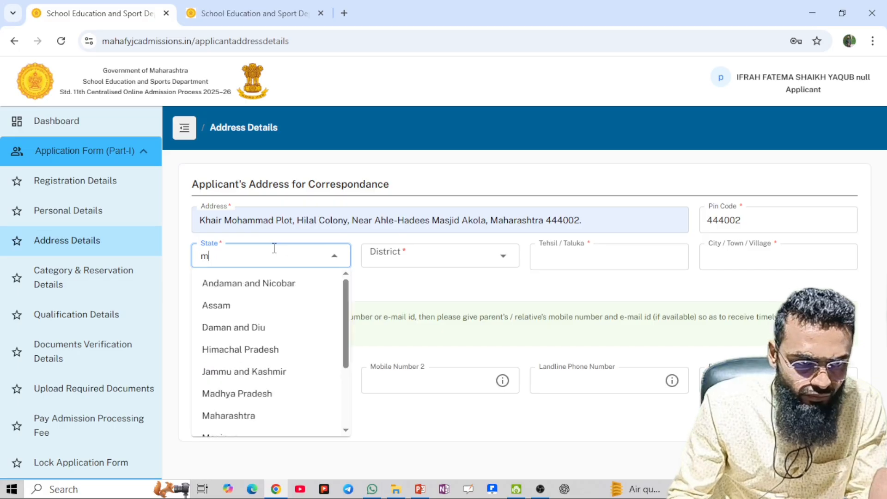
{"action": "type", "text": "aha"}
{"action": "left_click", "coordinate": [287, 275]}
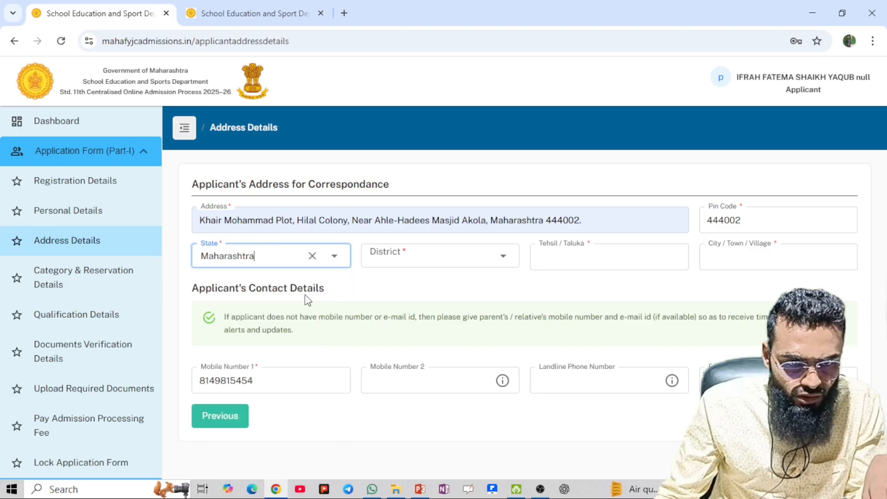
{"action": "left_click", "coordinate": [392, 264]}
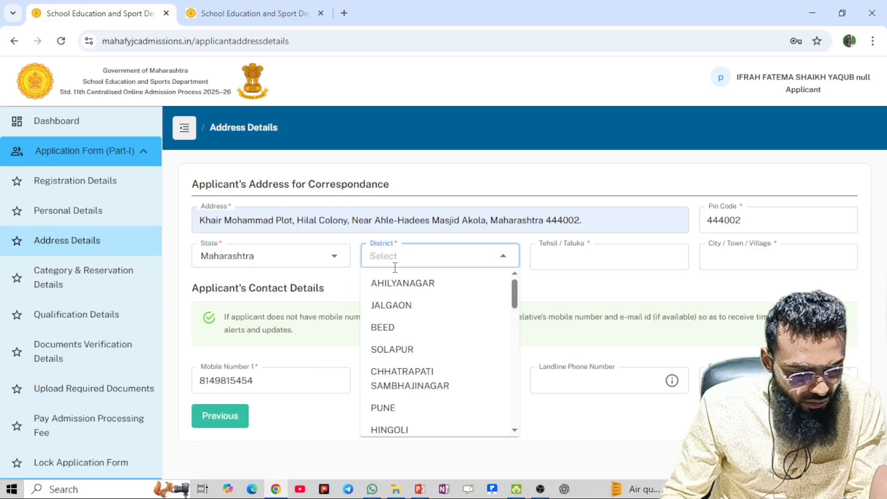
{"action": "type", "text": "ako"}
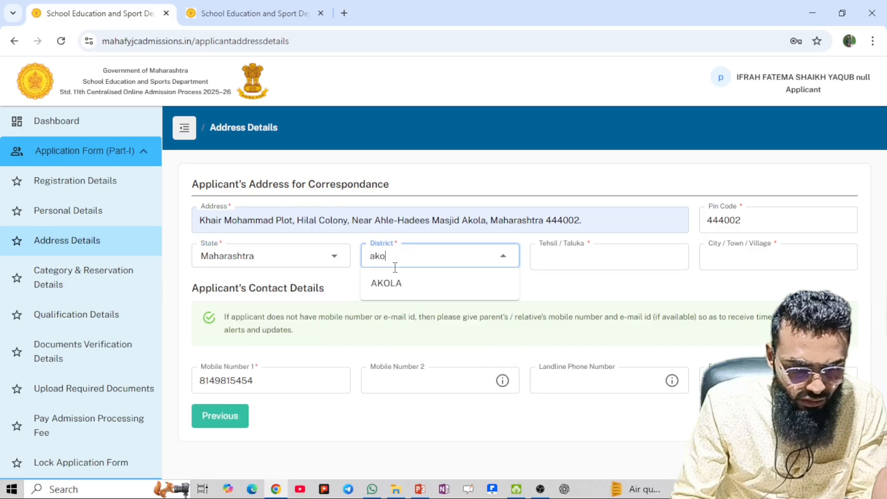
{"action": "left_click", "coordinate": [383, 290]}
Set taluka and city/town/village to Akola and save the address
{"action": "left_click", "coordinate": [658, 258]}
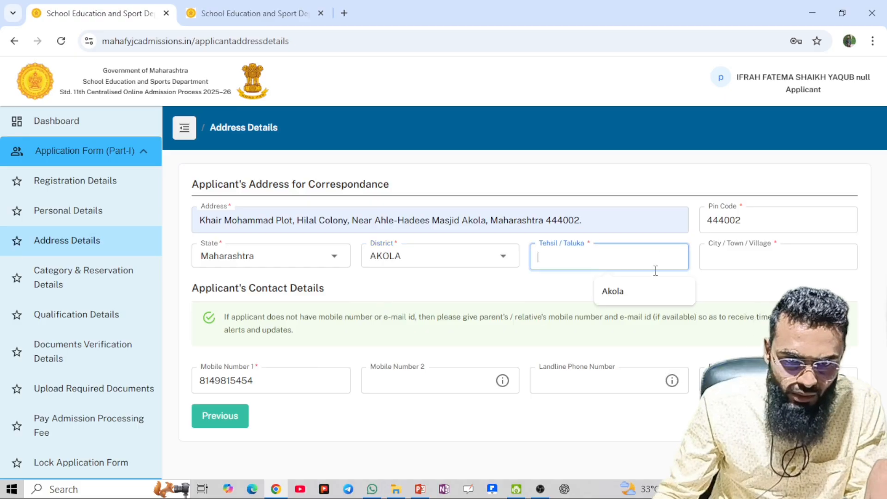
{"action": "left_click", "coordinate": [614, 291]}
{"action": "left_click", "coordinate": [739, 257]}
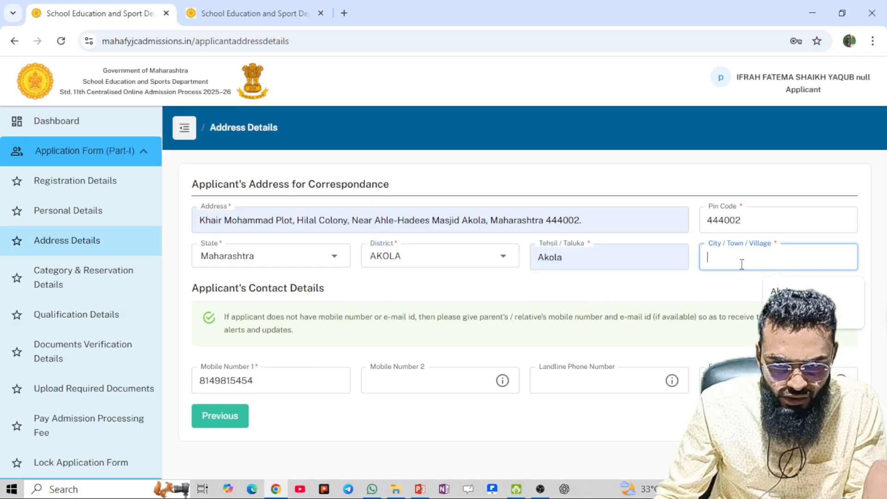
{"action": "left_click", "coordinate": [761, 290]}
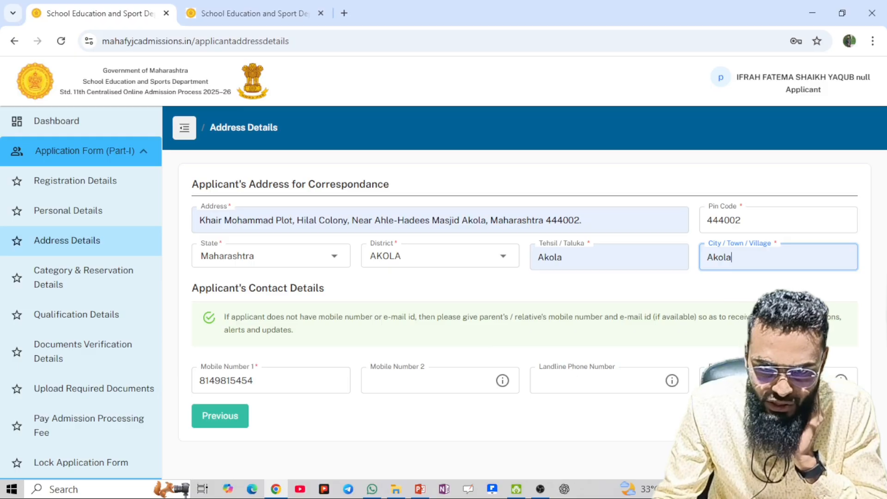
{"action": "left_click", "coordinate": [885, 300]}
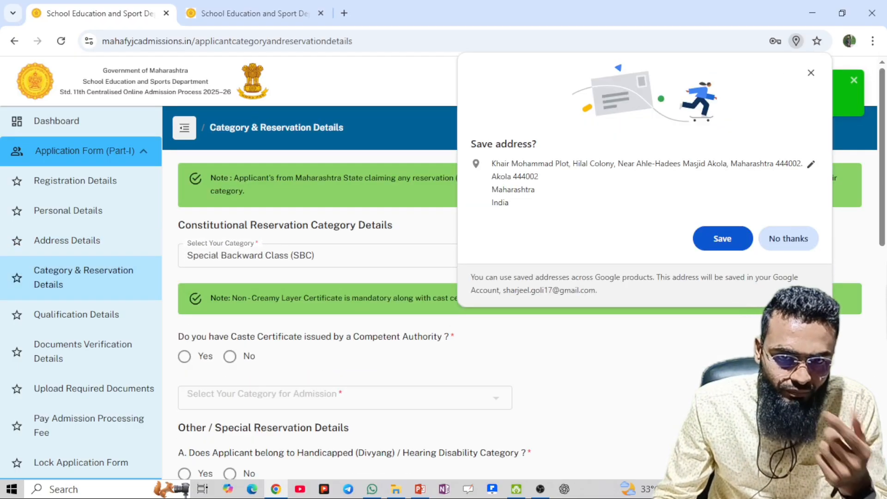
Dismiss the browser's save-address offer and set the category to General / Open
{"action": "left_click", "coordinate": [800, 250]}
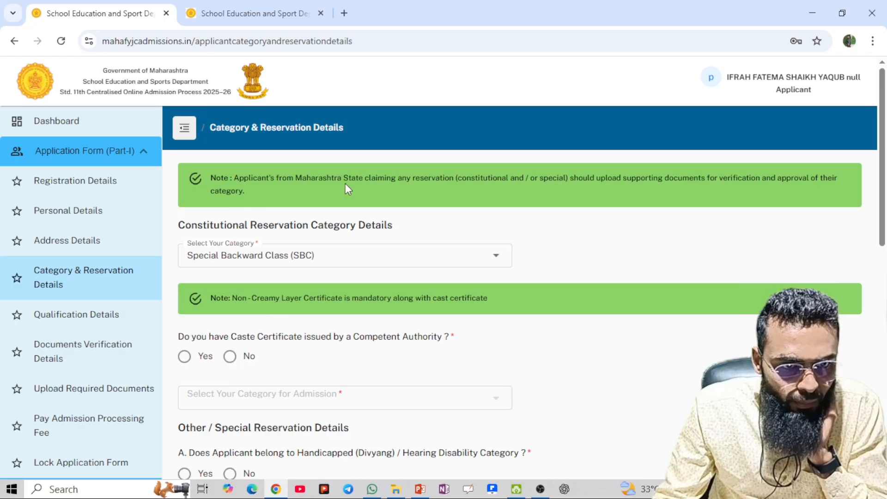
{"action": "scroll", "coordinate": [339, 257], "scroll_direction": "down", "scroll_amount": 3}
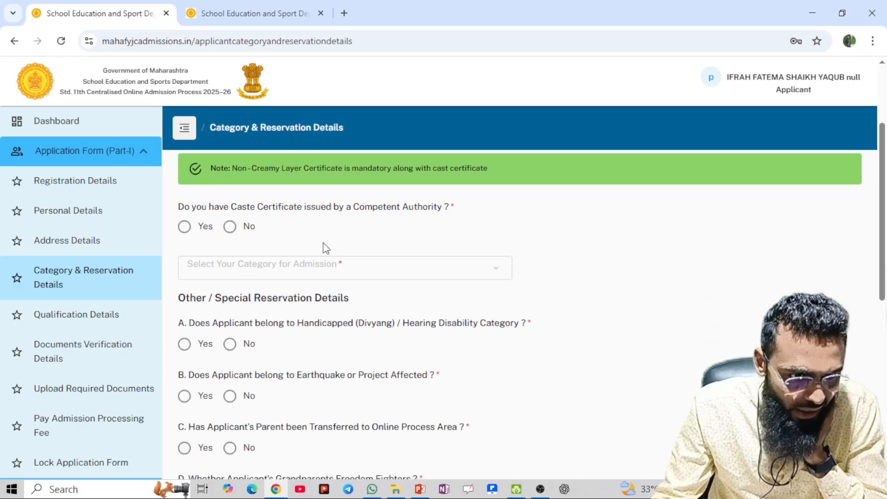
{"action": "scroll", "coordinate": [323, 248], "scroll_direction": "up", "scroll_amount": 3}
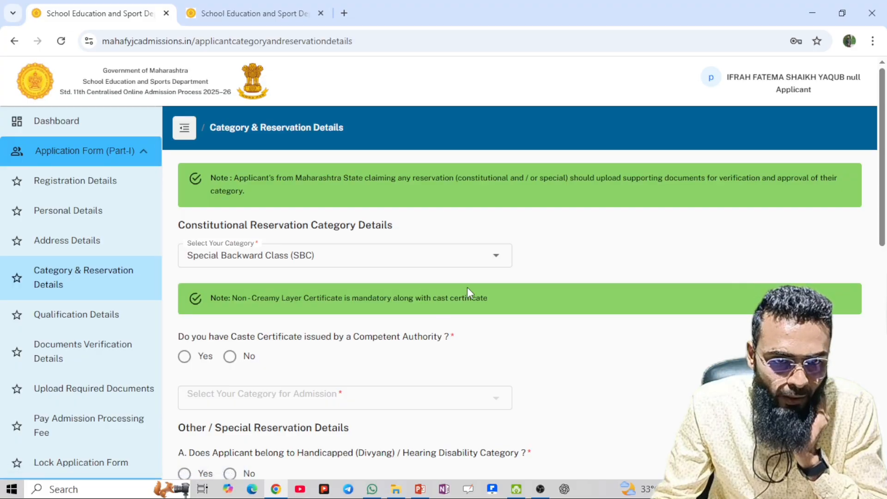
{"action": "left_click", "coordinate": [496, 257]}
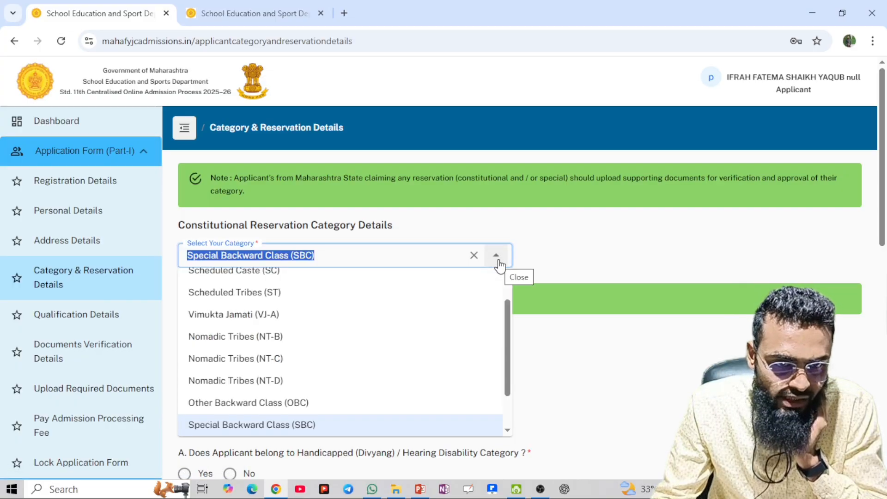
{"action": "scroll", "coordinate": [411, 289], "scroll_direction": "up", "scroll_amount": 1}
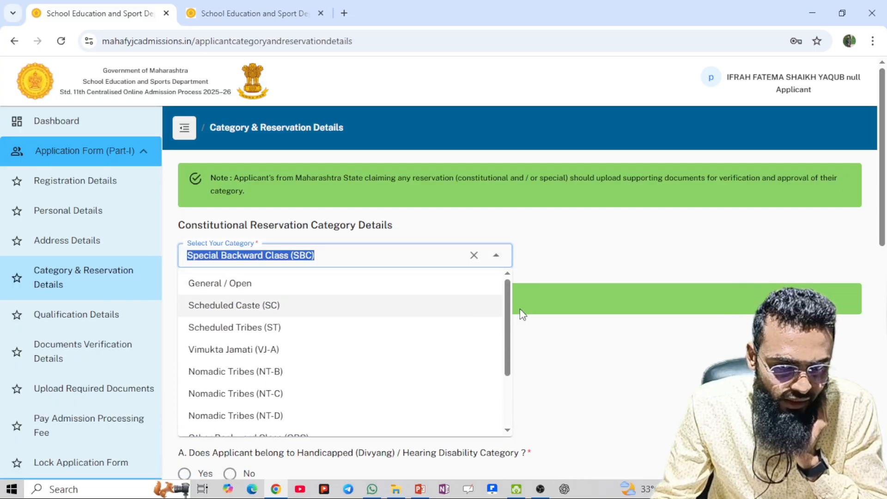
{"action": "left_click", "coordinate": [293, 284]}
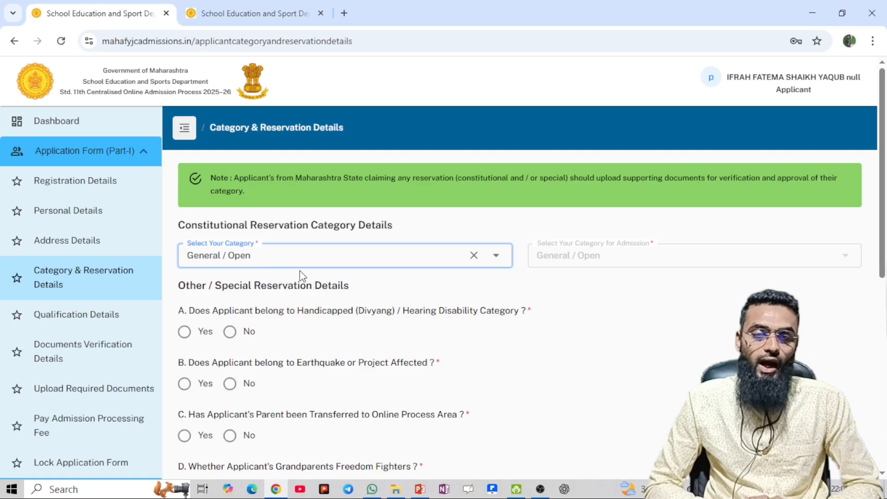
Try Economically Weaker Section (EWS) as the category, then revert to General / Open
{"action": "left_click", "coordinate": [487, 264]}
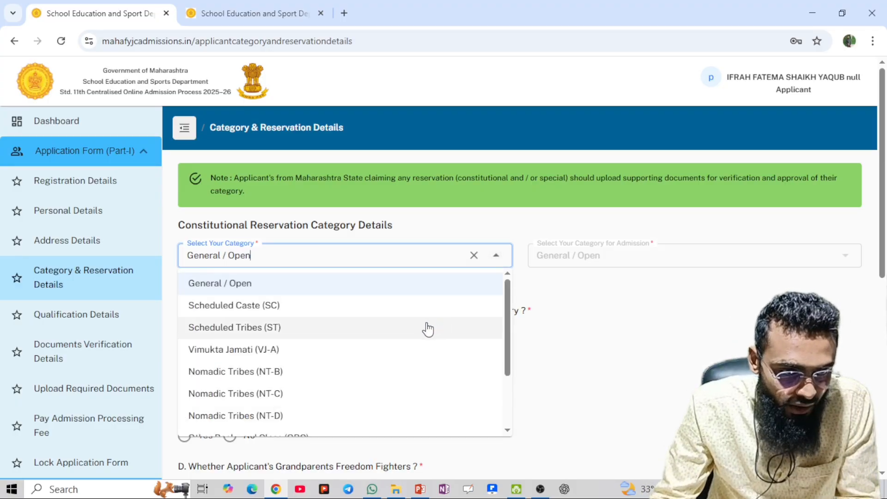
{"action": "scroll", "coordinate": [385, 351], "scroll_direction": "down", "scroll_amount": 3}
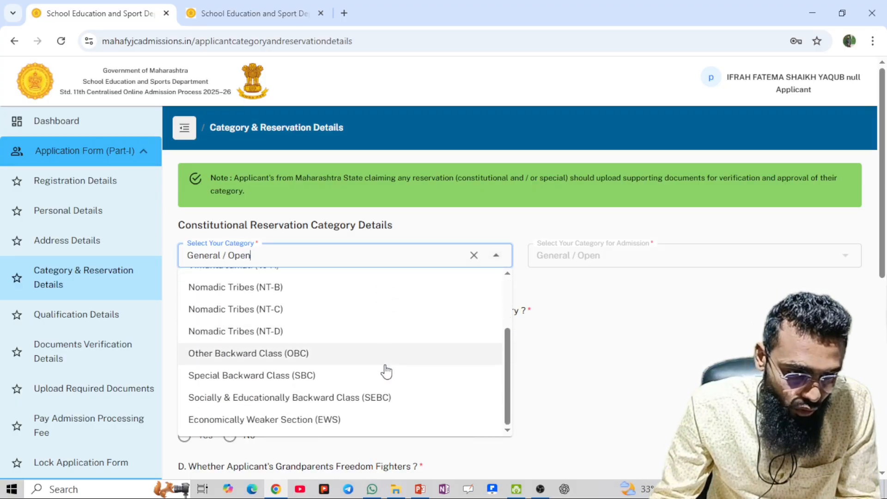
{"action": "left_click", "coordinate": [316, 420]}
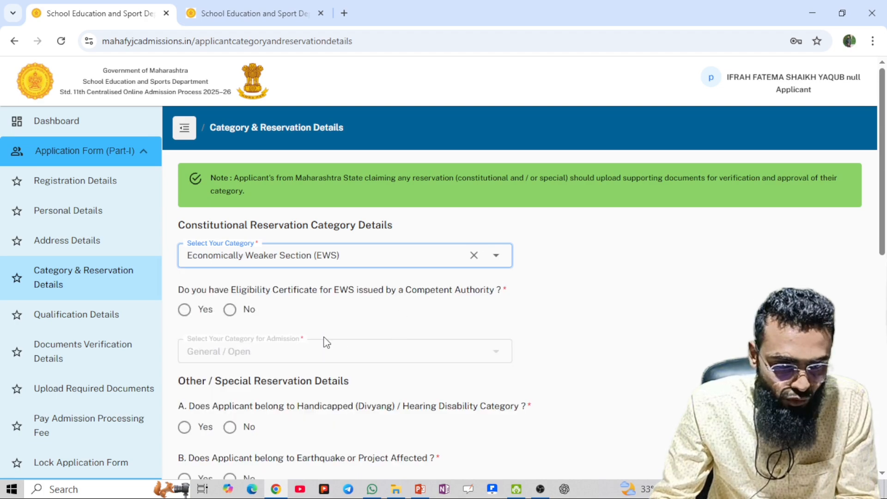
{"action": "scroll", "coordinate": [327, 342], "scroll_direction": "down", "scroll_amount": 12}
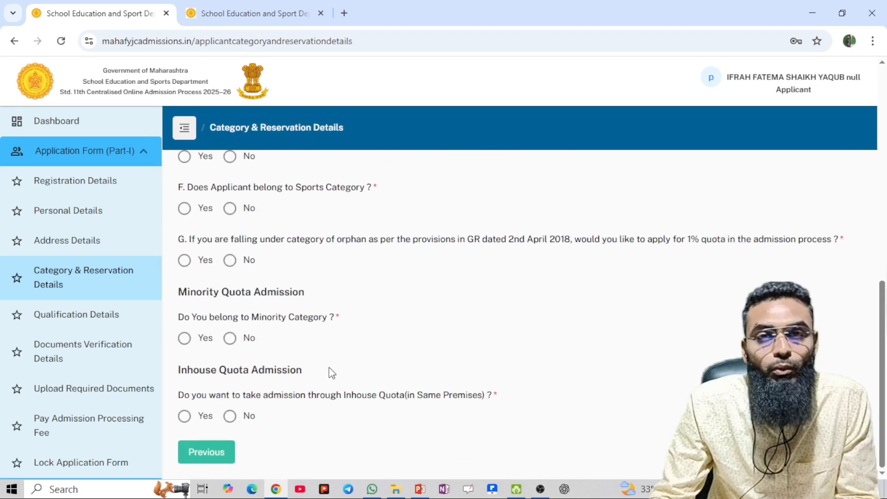
{"action": "scroll", "coordinate": [332, 374], "scroll_direction": "up", "scroll_amount": 15}
{"action": "left_click", "coordinate": [495, 257]}
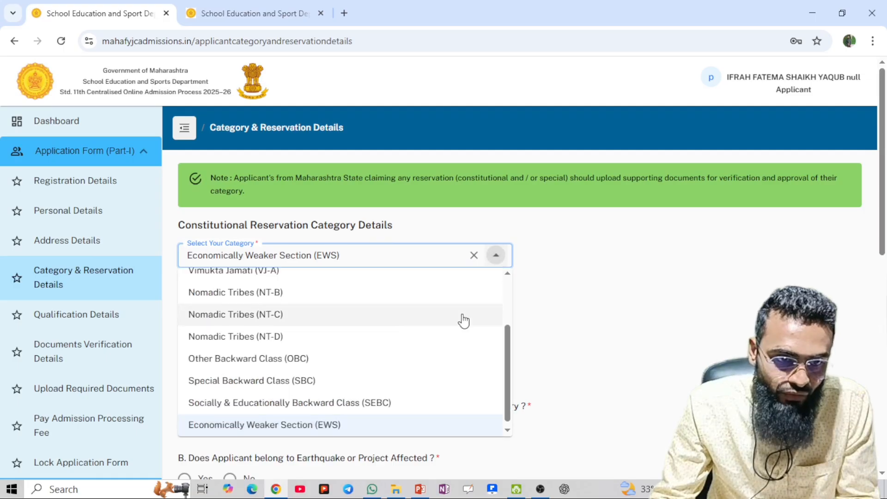
{"action": "scroll", "coordinate": [341, 336], "scroll_direction": "up", "scroll_amount": 5}
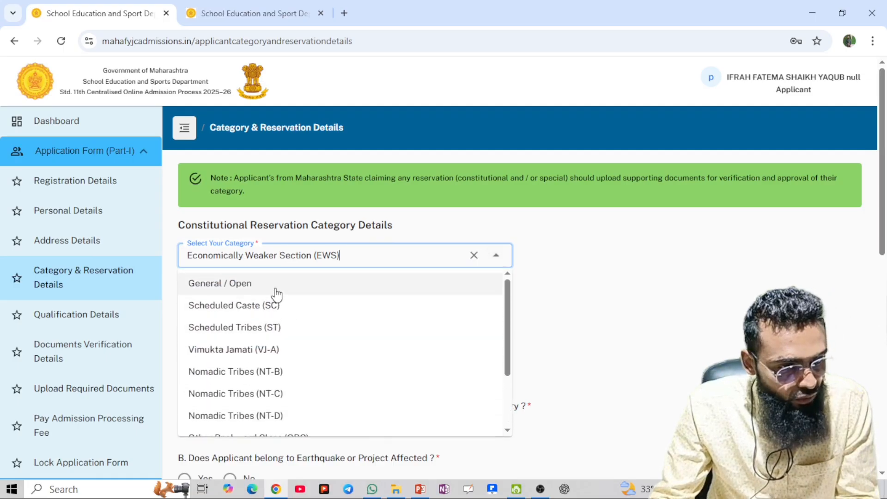
{"action": "left_click", "coordinate": [276, 286]}
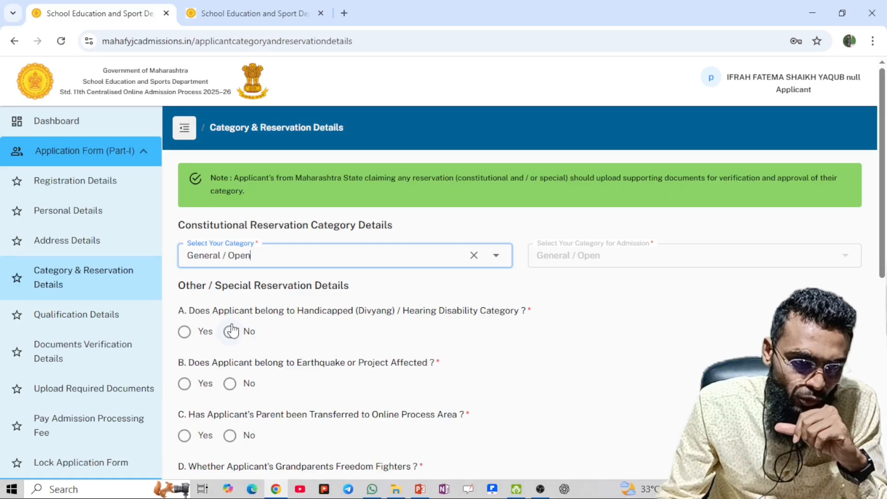
Answer No to the Divyang, parent transfer, freedom fighter and serviceman questions
{"action": "scroll", "coordinate": [229, 331], "scroll_direction": "down", "scroll_amount": 1}
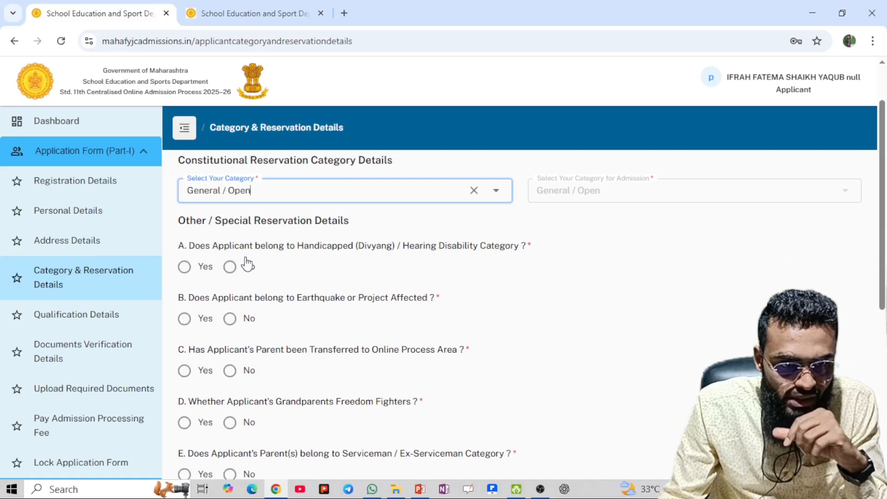
{"action": "left_click", "coordinate": [230, 267]}
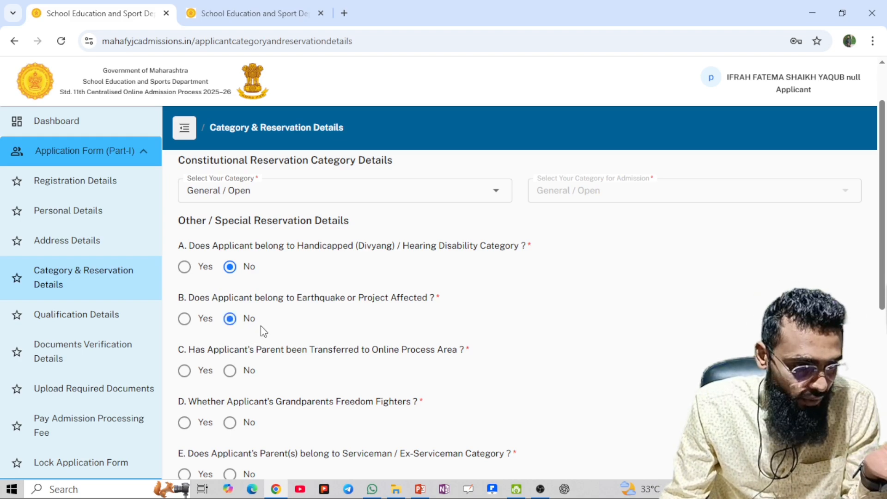
{"action": "scroll", "coordinate": [263, 329], "scroll_direction": "down", "scroll_amount": 3}
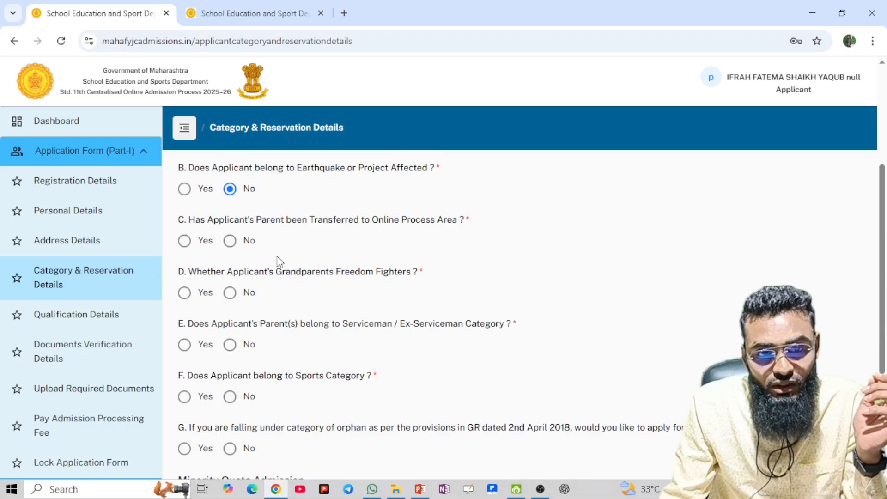
{"action": "left_click", "coordinate": [230, 242]}
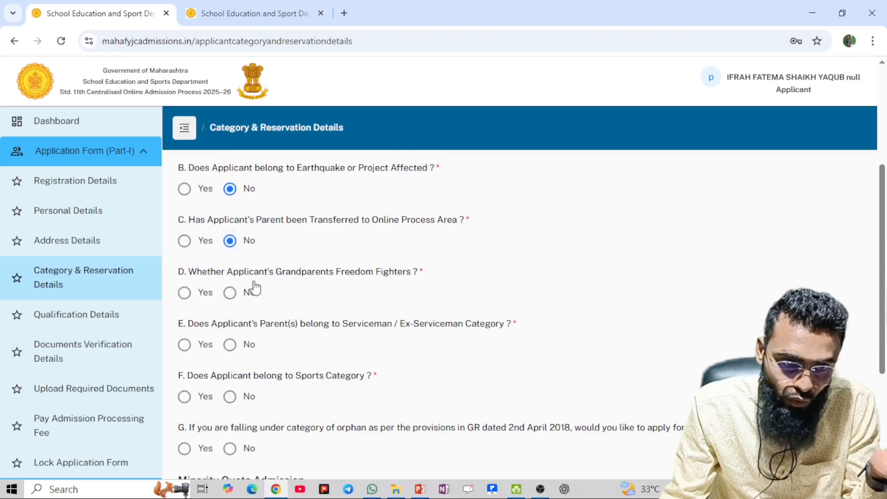
{"action": "left_click", "coordinate": [230, 293]}
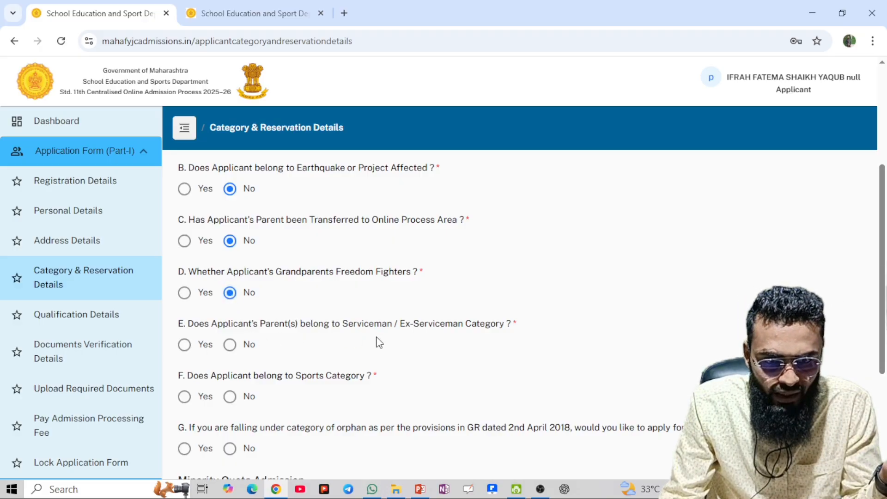
{"action": "left_click", "coordinate": [248, 346]}
Answer No to the Sports, orphan quota, Minority Category and Inhouse Quota questions
{"action": "scroll", "coordinate": [297, 356], "scroll_direction": "down", "scroll_amount": 3}
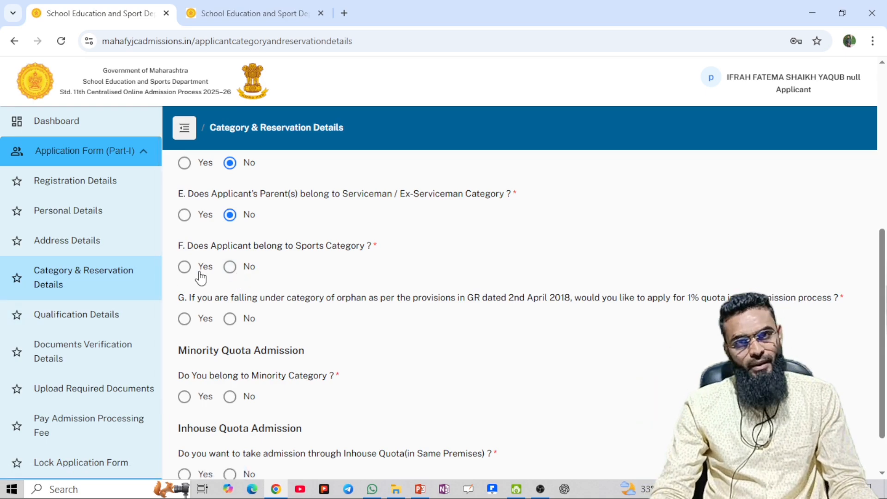
{"action": "left_click", "coordinate": [243, 269]}
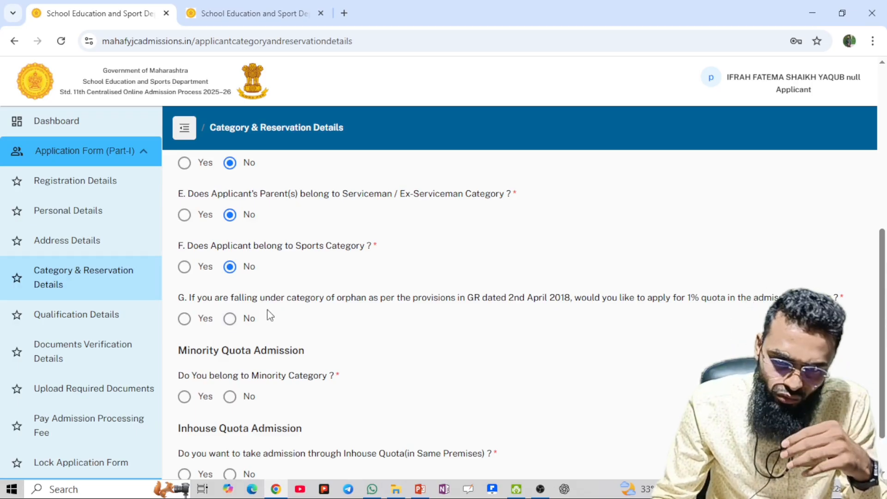
{"action": "left_click", "coordinate": [231, 319]}
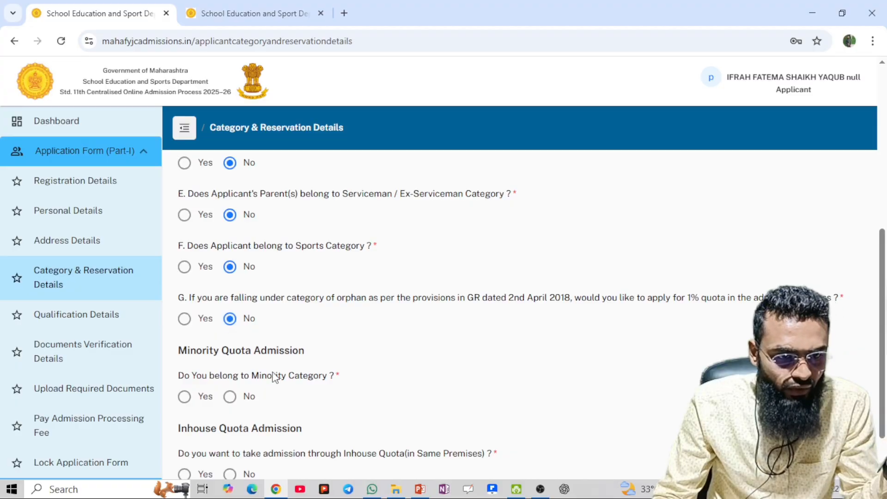
{"action": "scroll", "coordinate": [275, 376], "scroll_direction": "down", "scroll_amount": 1}
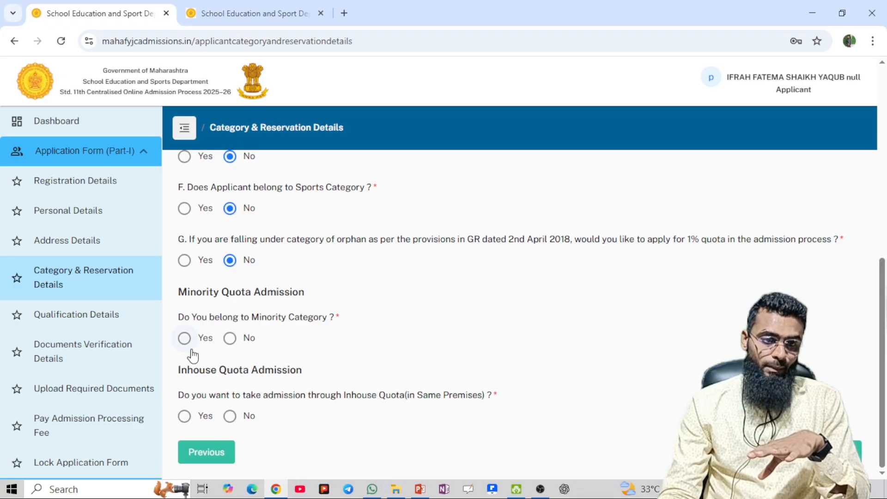
{"action": "left_click", "coordinate": [233, 340]}
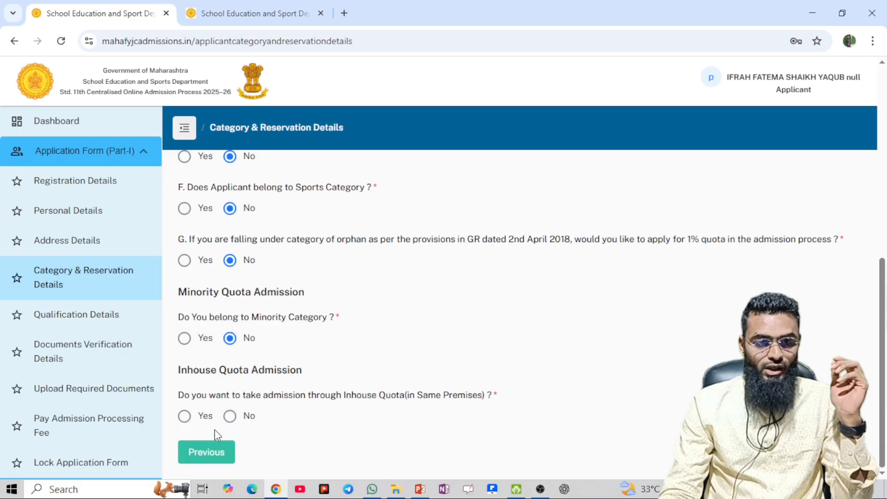
{"action": "left_click", "coordinate": [230, 417]}
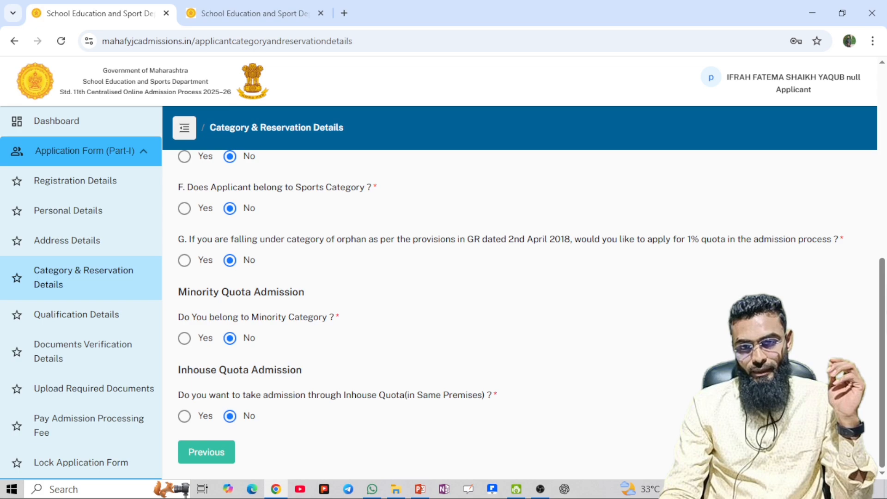
Save the category and reservation answers, then return to Category & Reservation Details
{"action": "left_click", "coordinate": [826, 452]}
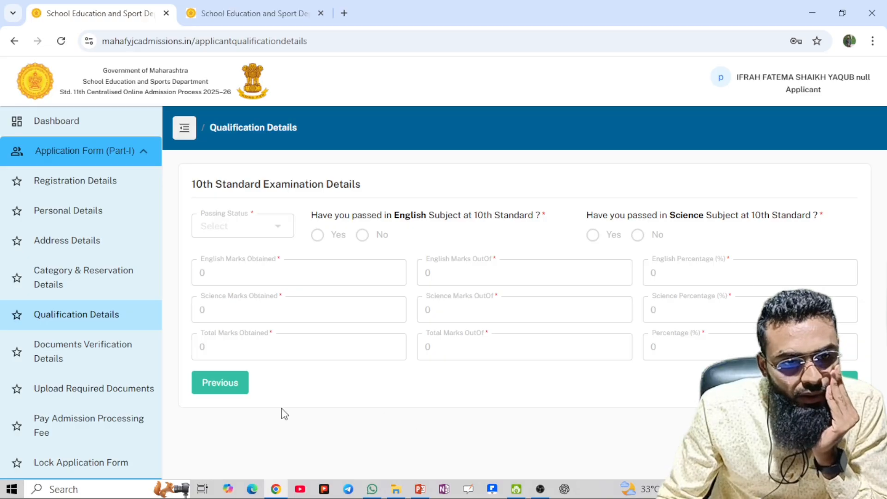
{"action": "left_click", "coordinate": [137, 284]}
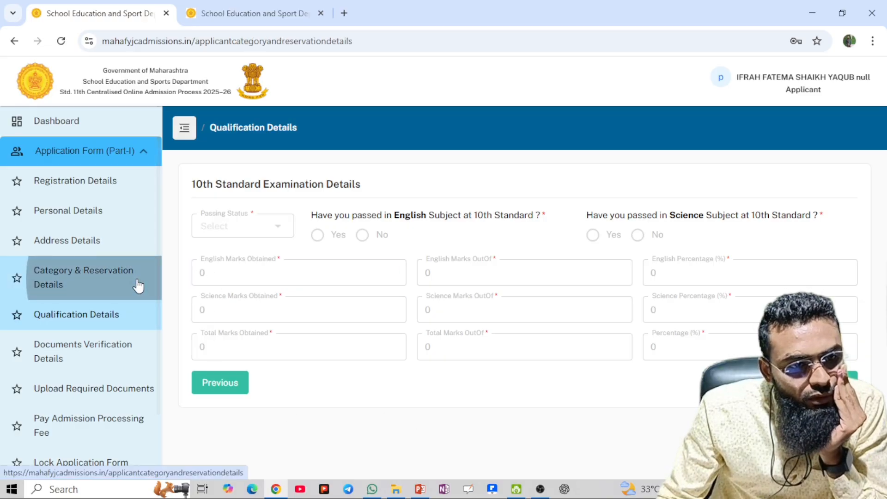
Go to Qualification Details and try saving it without a passing status
{"action": "scroll", "coordinate": [329, 276], "scroll_direction": "down", "scroll_amount": 8}
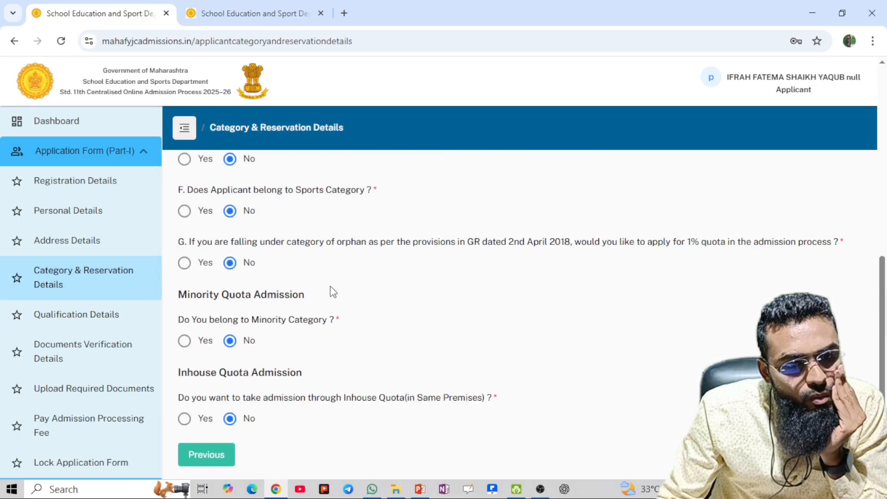
{"action": "left_click", "coordinate": [141, 327]}
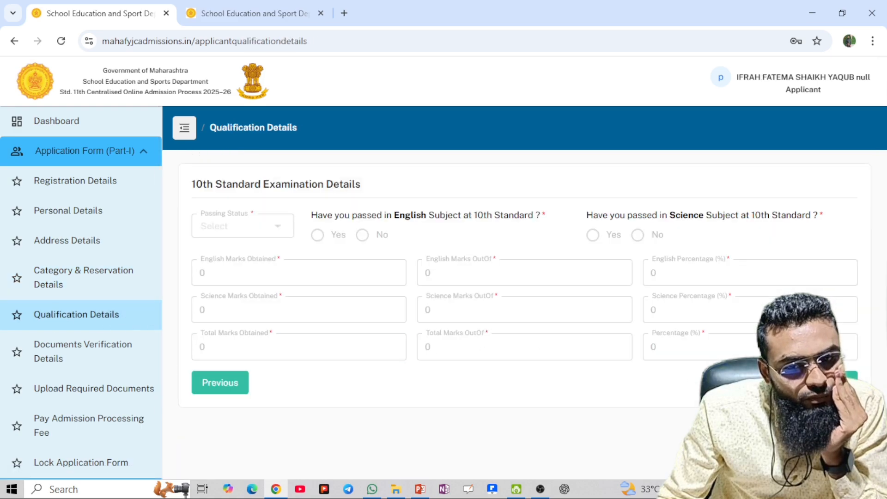
{"action": "left_click", "coordinate": [827, 382]}
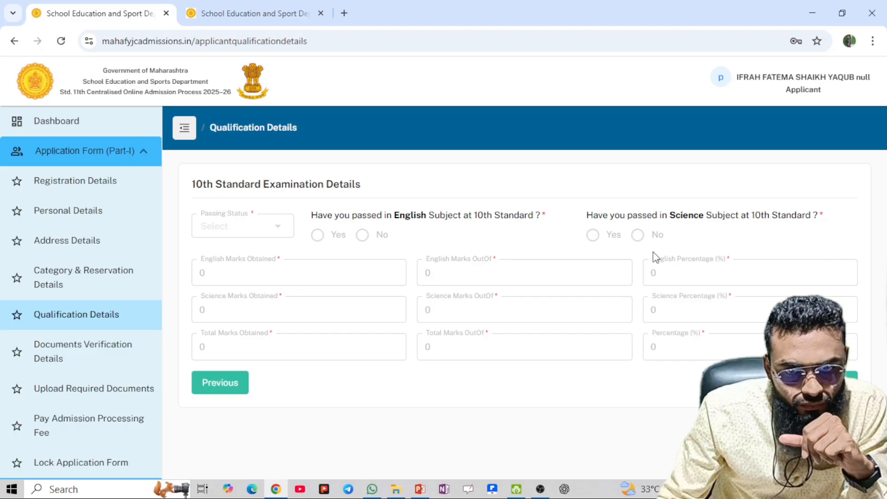
Toggle the side navigation and open Documents Verification Details
{"action": "left_click", "coordinate": [187, 134]}
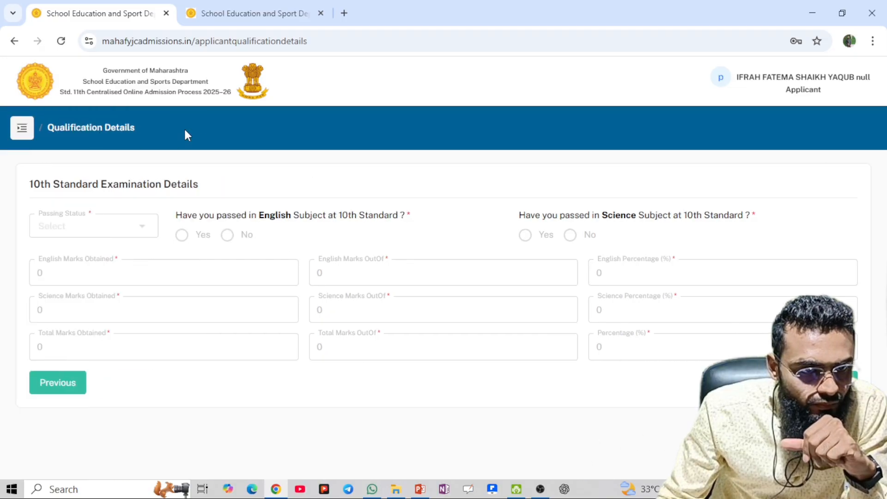
{"action": "left_click", "coordinate": [29, 133]}
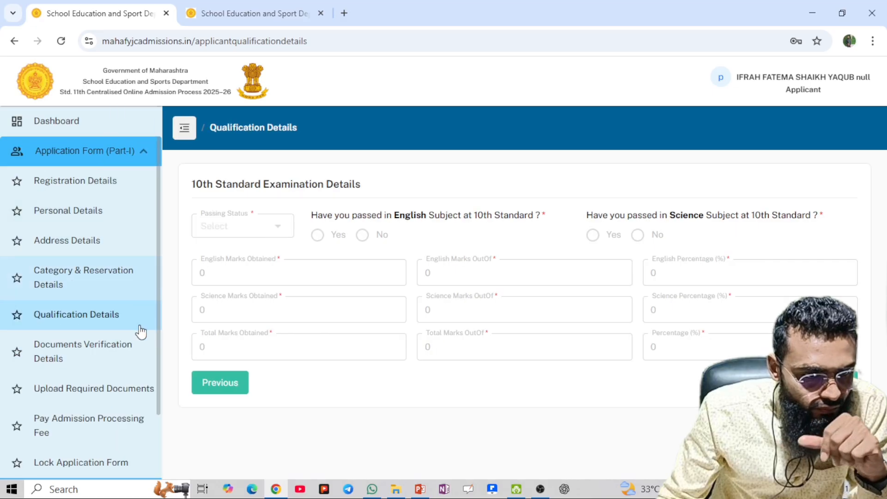
{"action": "left_click", "coordinate": [131, 345]}
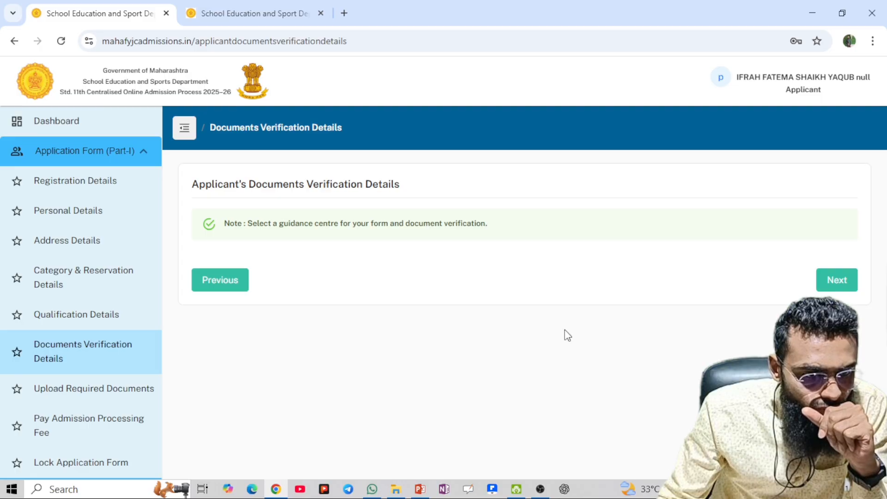
Return to Category & Reservation Details from the sidebar and save its answers with Save & Next
{"action": "left_click", "coordinate": [843, 290]}
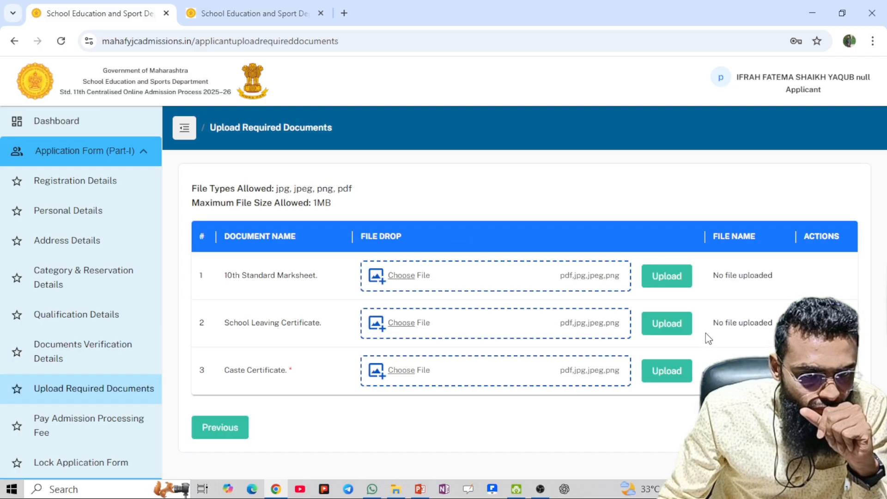
{"action": "left_click", "coordinate": [106, 359]}
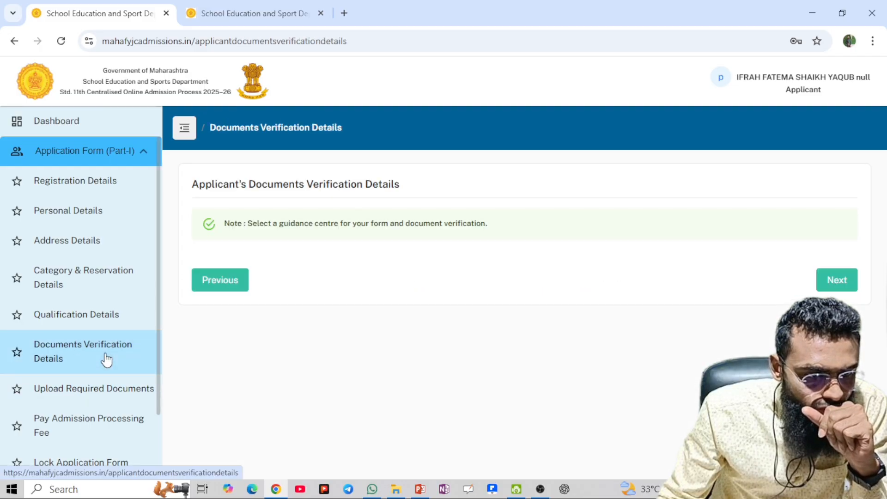
{"action": "left_click", "coordinate": [89, 311]}
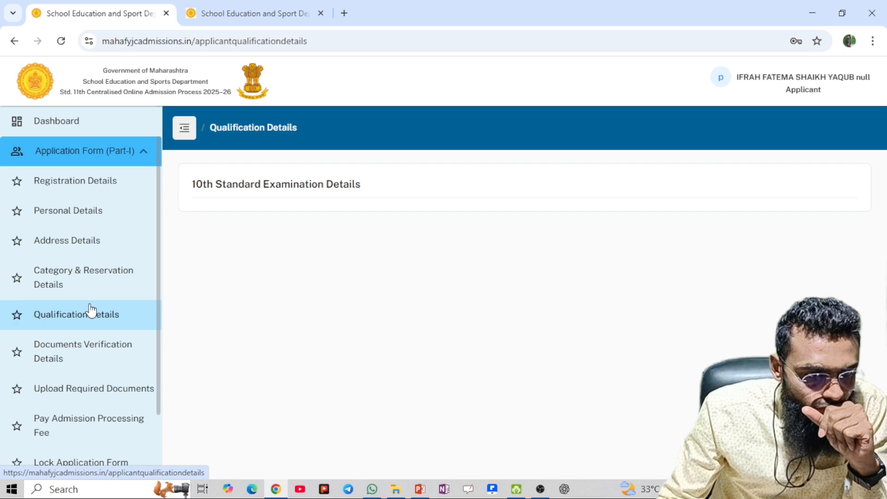
{"action": "left_click", "coordinate": [90, 283]}
{"action": "scroll", "coordinate": [392, 310], "scroll_direction": "down", "scroll_amount": 8}
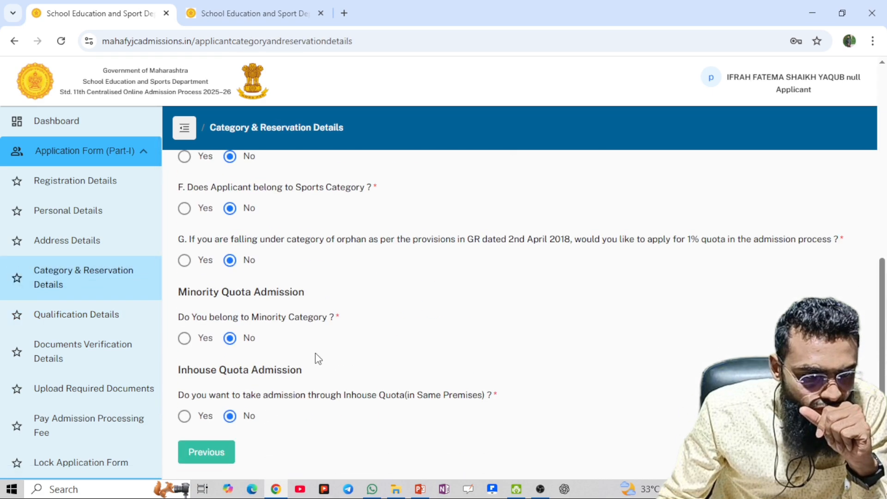
{"action": "left_click", "coordinate": [828, 451]}
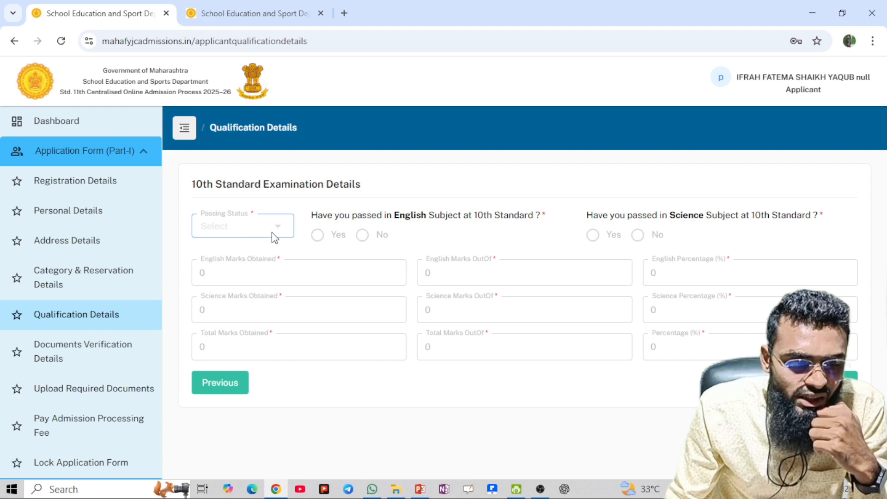
{"action": "left_click", "coordinate": [77, 129]}
{"action": "scroll", "coordinate": [231, 306], "scroll_direction": "down", "scroll_amount": 5}
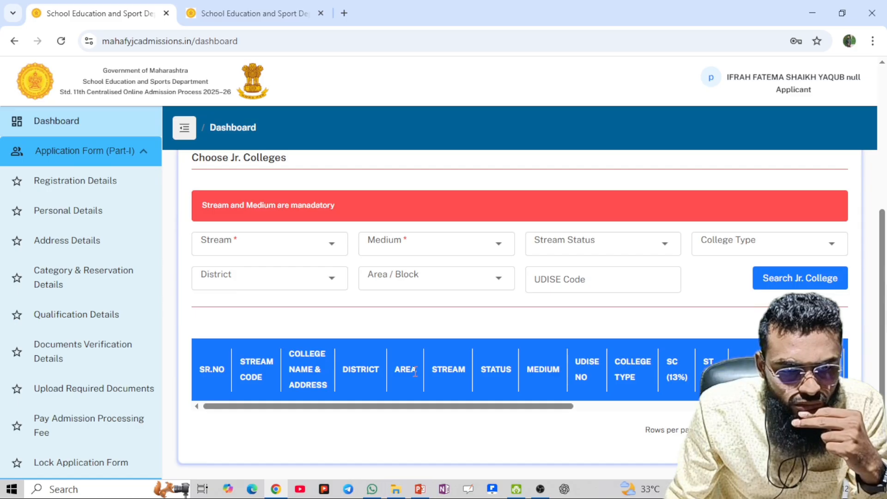
{"action": "scroll", "coordinate": [415, 372], "scroll_direction": "up", "scroll_amount": 5}
{"action": "left_click", "coordinate": [39, 183]}
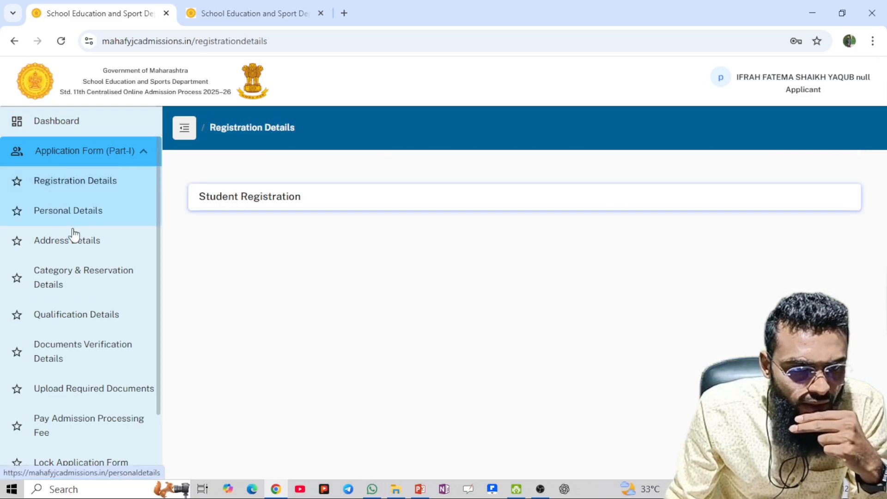
{"action": "scroll", "coordinate": [362, 387], "scroll_direction": "down", "scroll_amount": 5}
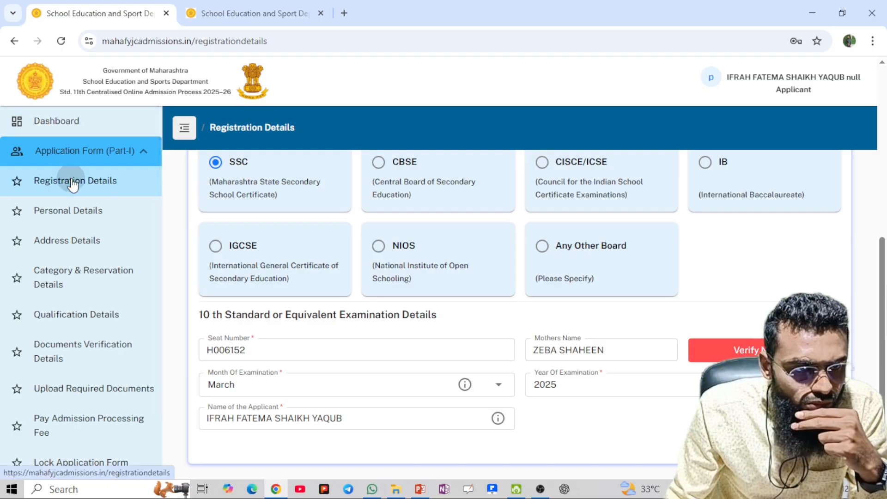
{"action": "left_click", "coordinate": [99, 218]}
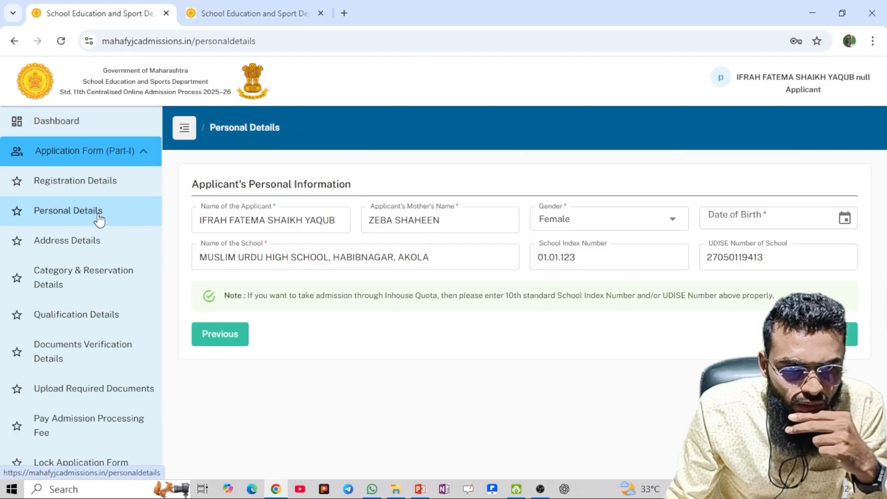
{"action": "left_click", "coordinate": [844, 218]}
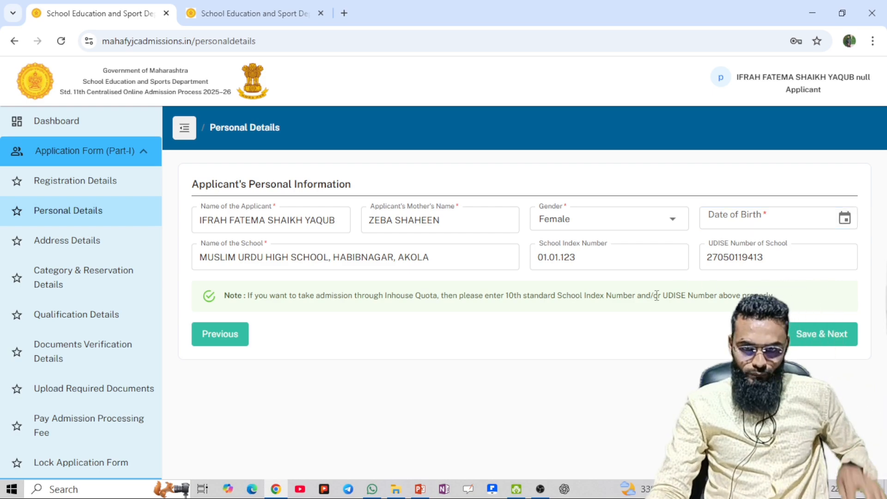
{"action": "left_click", "coordinate": [70, 249]}
{"action": "left_click", "coordinate": [88, 295]}
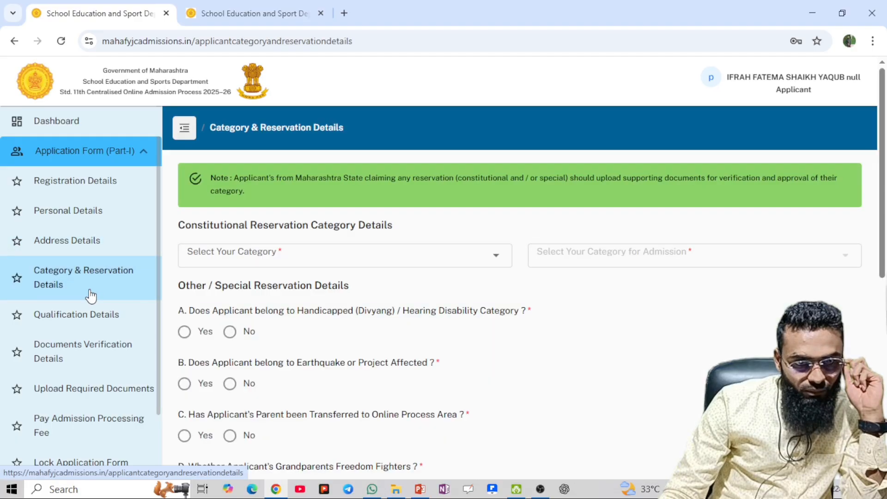
{"action": "left_click", "coordinate": [81, 253]}
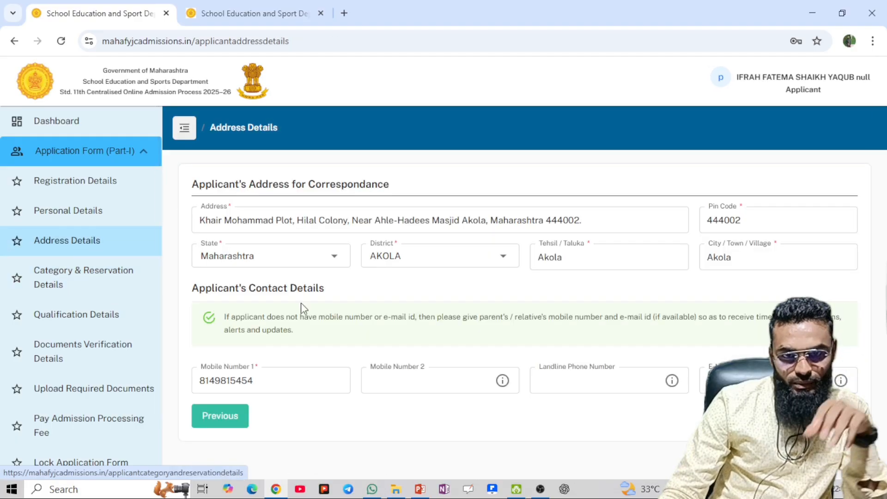
{"action": "left_click", "coordinate": [71, 324]}
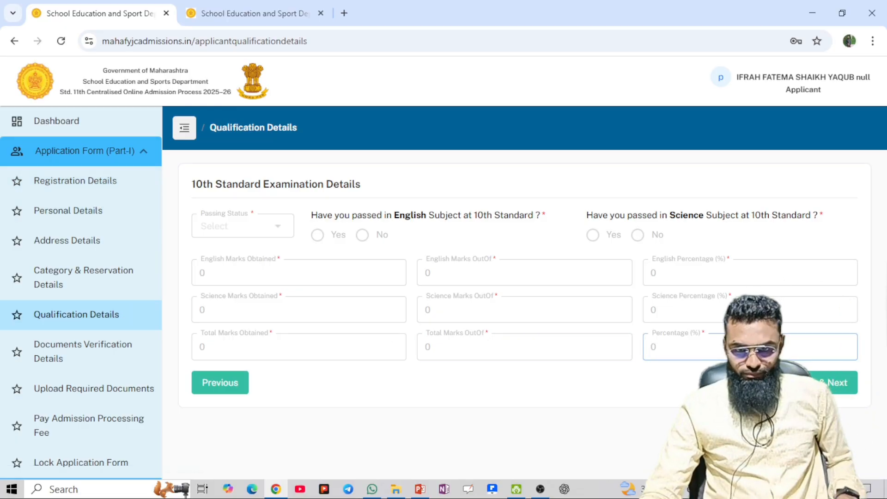
Try saving Qualification Details, which fails without passing status, then switch to Documents Verification Details
{"action": "left_click", "coordinate": [811, 383]}
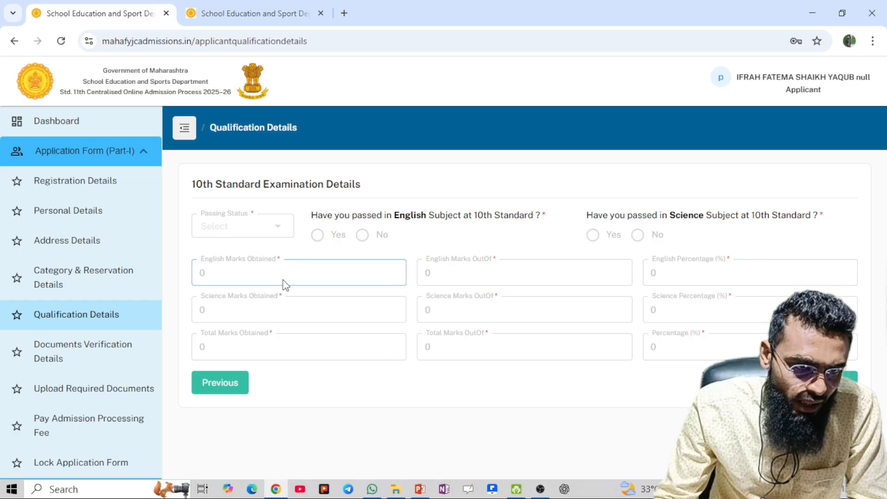
{"action": "left_click", "coordinate": [280, 321]}
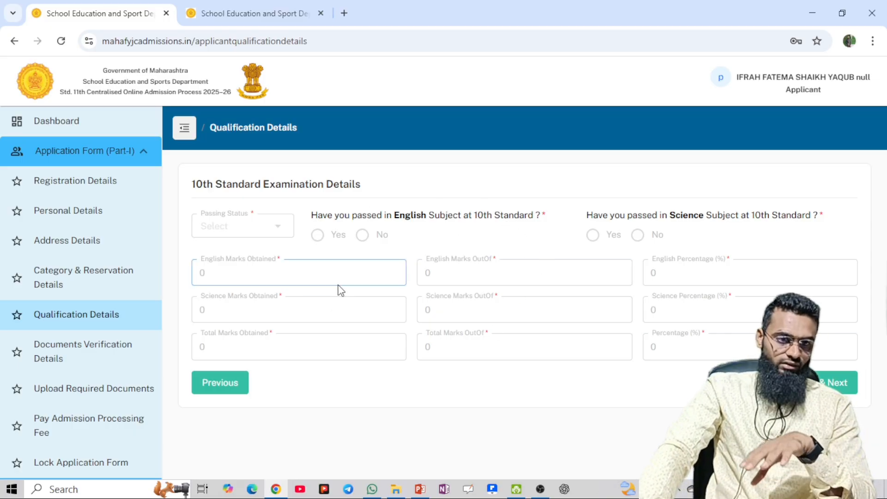
{"action": "left_click", "coordinate": [113, 364]}
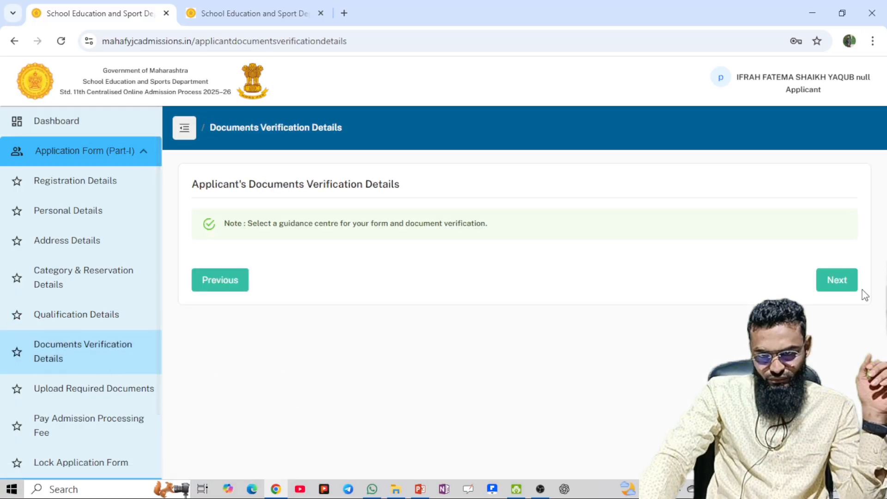
Reach Upload Required Documents, and start then cancel choosing a file for the 10th Standard Marksheet
{"action": "left_click", "coordinate": [835, 286]}
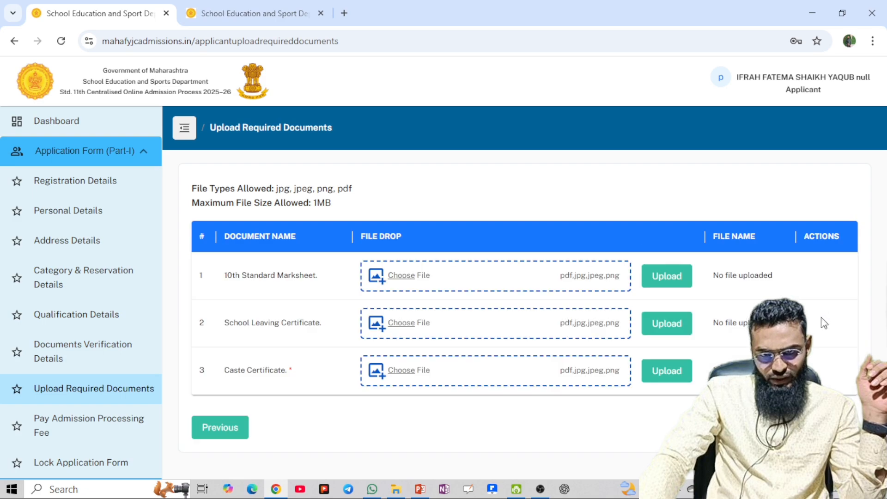
{"action": "left_click", "coordinate": [143, 351]}
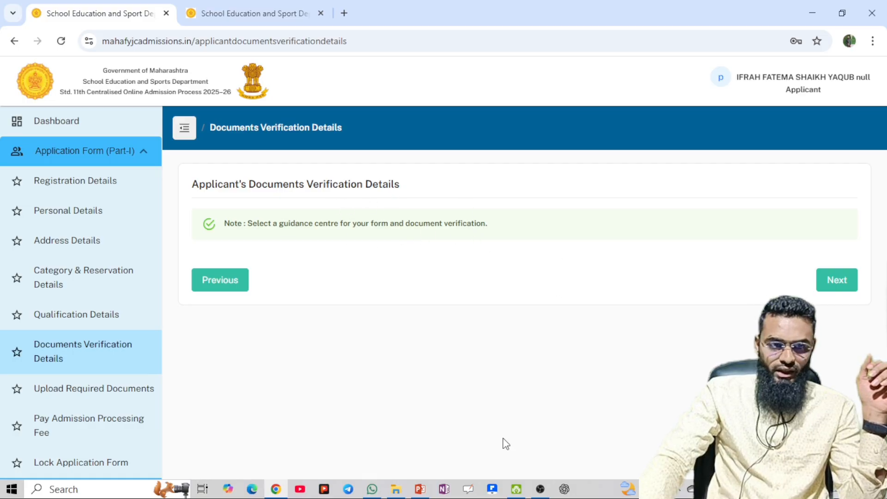
{"action": "left_click", "coordinate": [125, 398]}
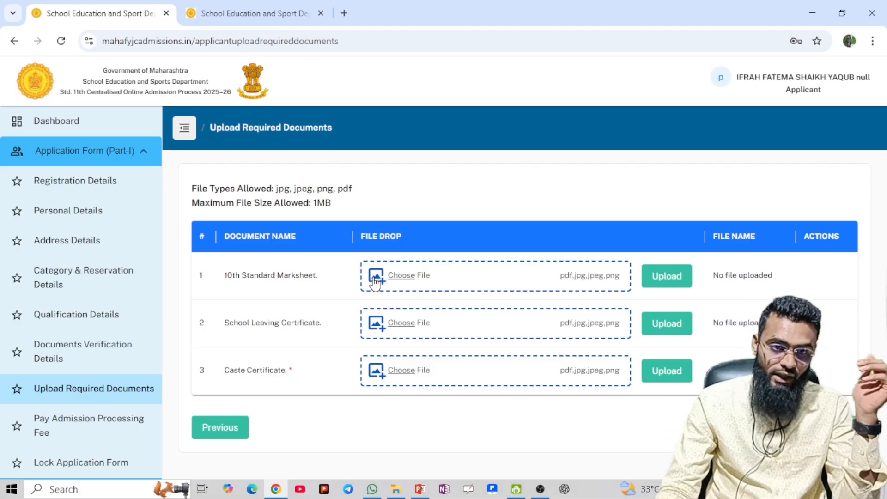
{"action": "left_click", "coordinate": [552, 275]}
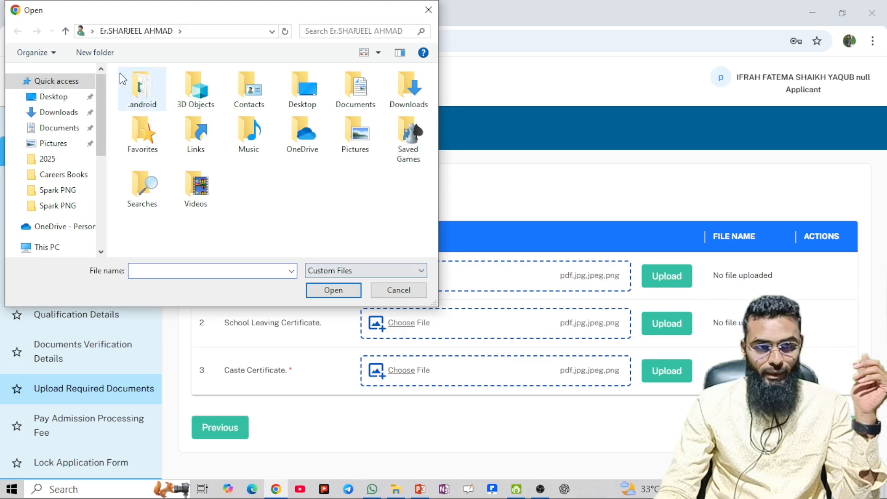
{"action": "left_click", "coordinate": [425, 297]}
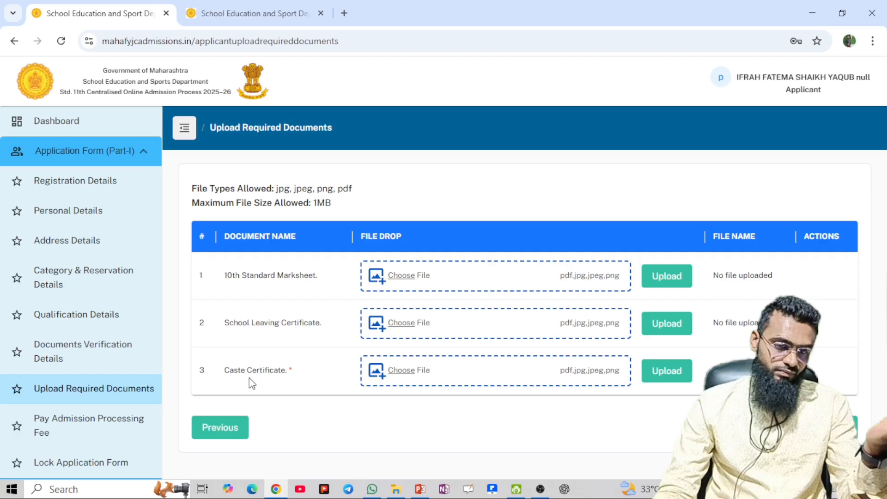
In Category & Reservation Details, leave the reservation category unchanged and answer Yes to Inhouse Quota
{"action": "left_click", "coordinate": [82, 282]}
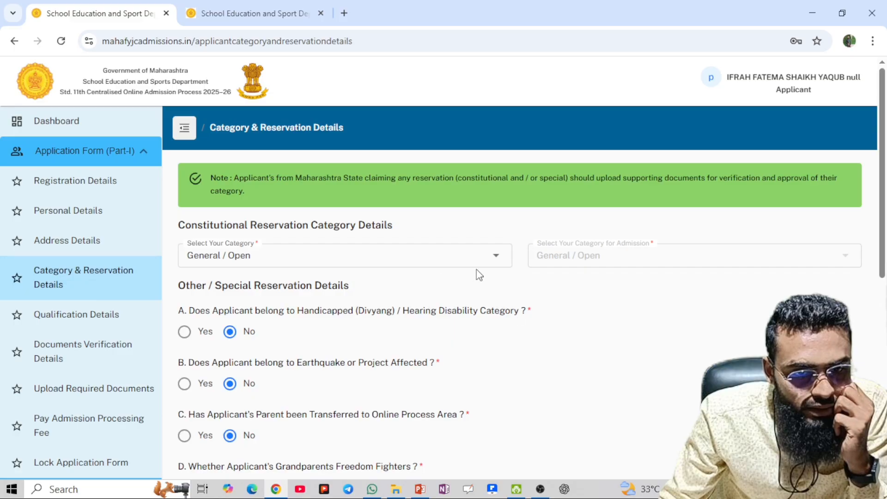
{"action": "left_click", "coordinate": [495, 261]}
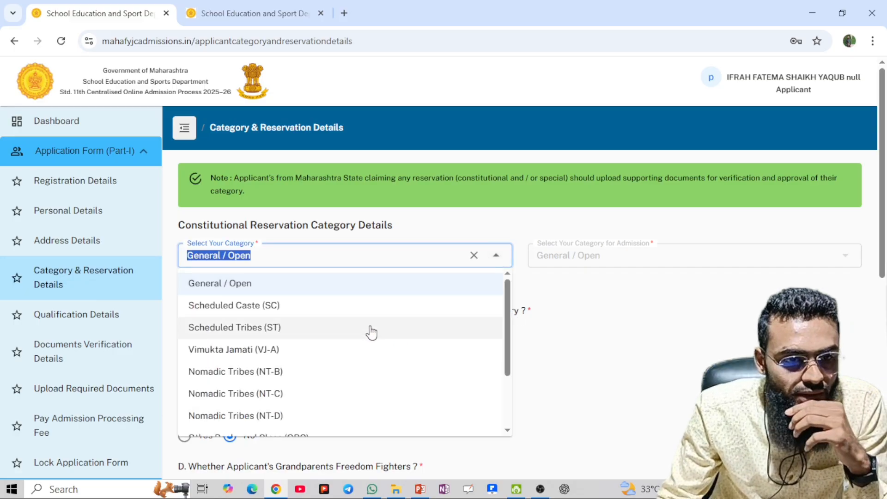
{"action": "scroll", "coordinate": [360, 318], "scroll_direction": "down", "scroll_amount": 3}
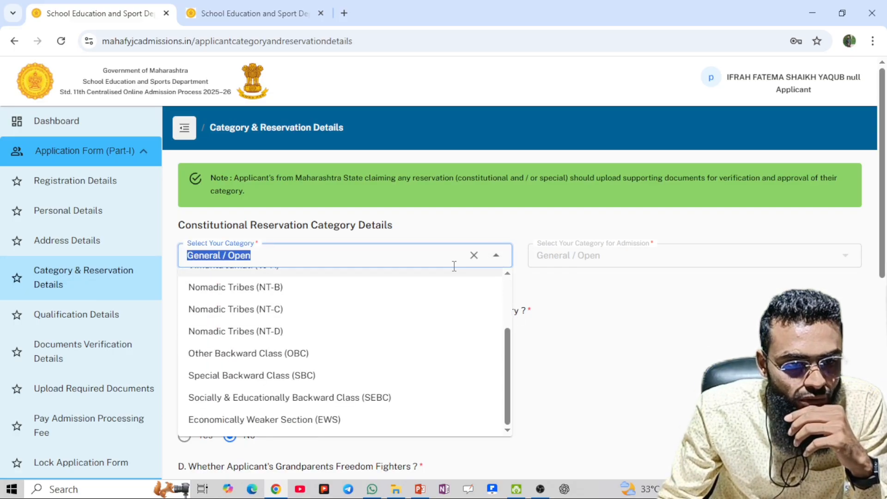
{"action": "left_click", "coordinate": [495, 256]}
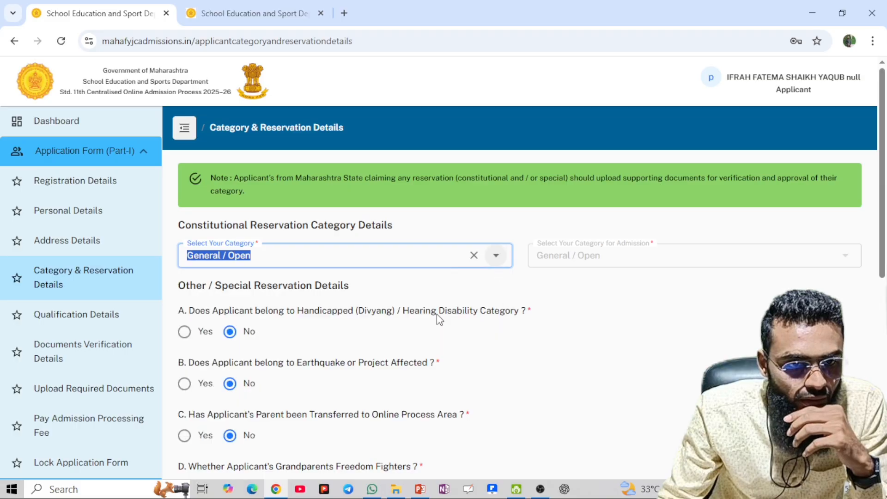
{"action": "scroll", "coordinate": [451, 305], "scroll_direction": "down", "scroll_amount": 8}
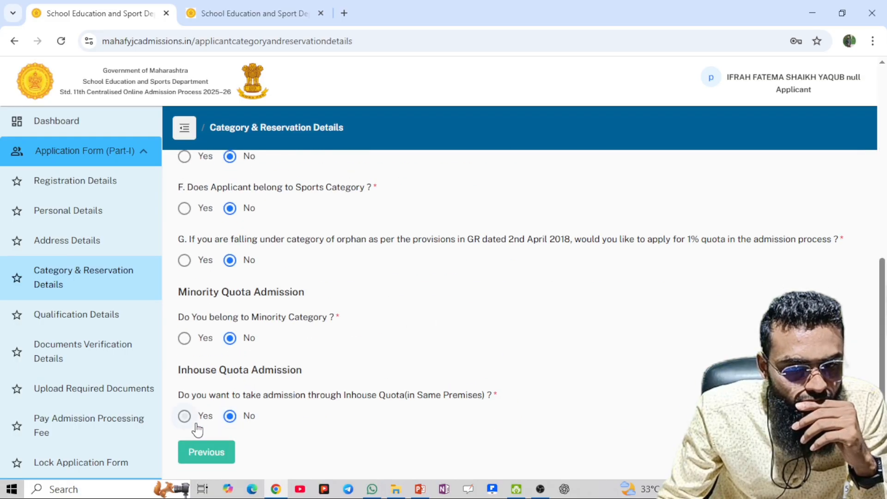
{"action": "left_click", "coordinate": [197, 424]}
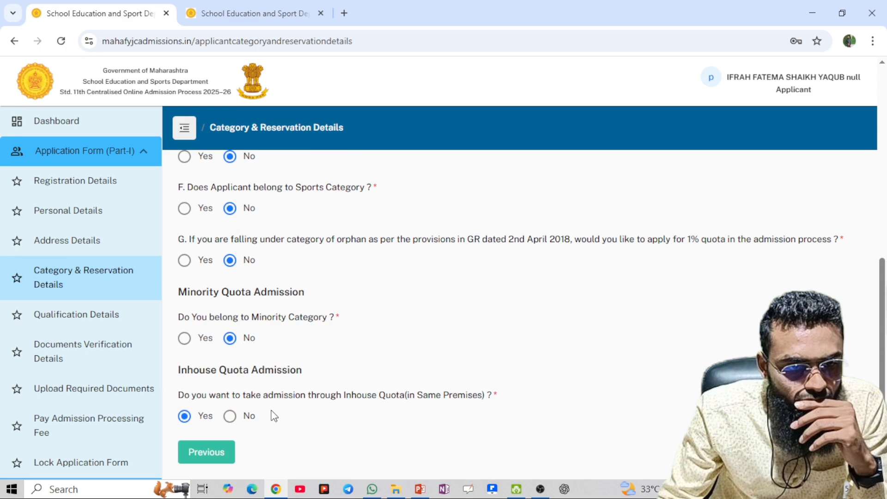
Move on to the Upload Required Documents page, which accepts jpg, jpeg, png or pdf up to 1MB
{"action": "scroll", "coordinate": [243, 403], "scroll_direction": "up", "scroll_amount": 10}
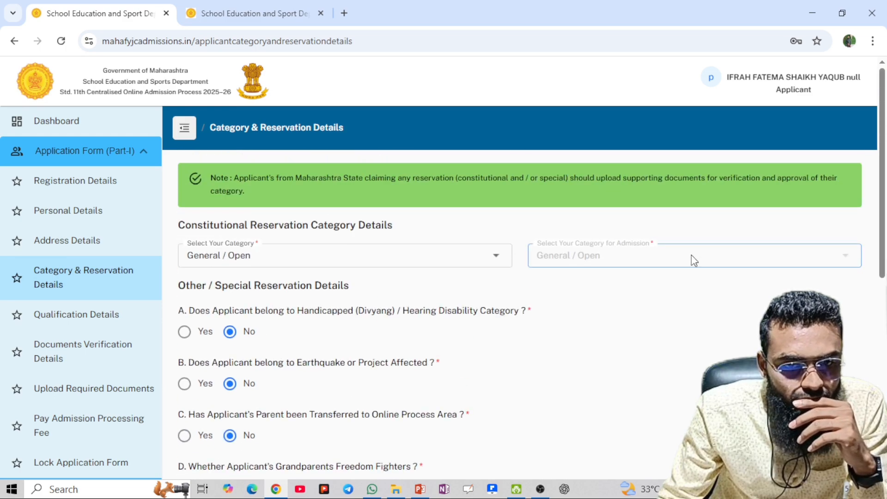
{"action": "scroll", "coordinate": [336, 320], "scroll_direction": "down", "scroll_amount": 1}
{"action": "scroll", "coordinate": [335, 322], "scroll_direction": "down", "scroll_amount": 3}
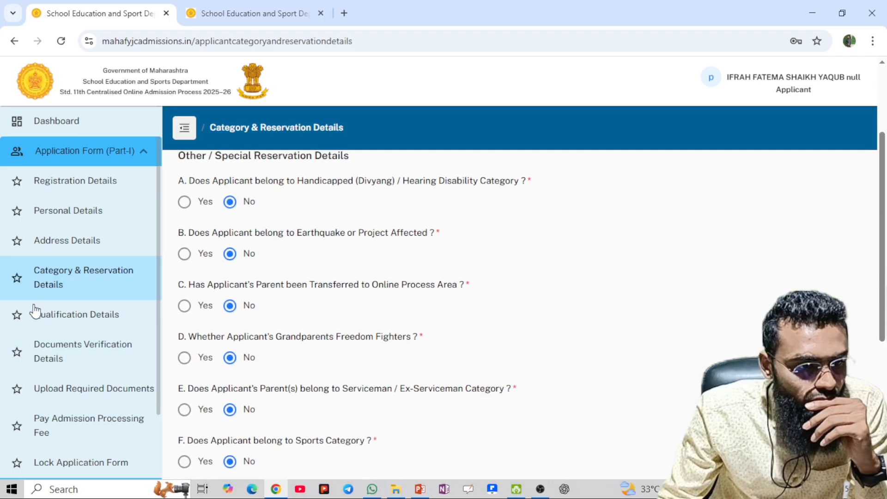
{"action": "scroll", "coordinate": [46, 324], "scroll_direction": "down", "scroll_amount": 3}
{"action": "left_click", "coordinate": [65, 305]}
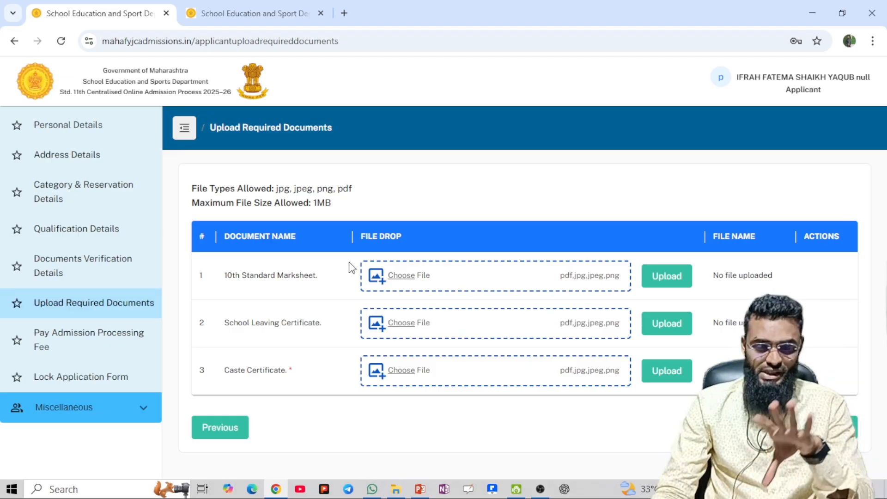
Open the Lock Application Form summary and scroll through the applicant, document and payment sections
{"action": "left_click", "coordinate": [133, 355]}
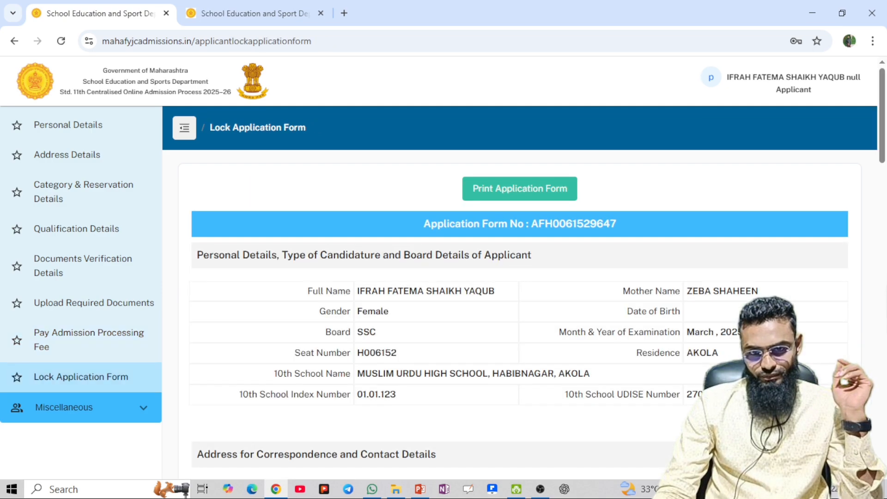
{"action": "scroll", "coordinate": [519, 314], "scroll_direction": "down", "scroll_amount": 2}
{"action": "scroll", "coordinate": [700, 388], "scroll_direction": "down", "scroll_amount": 15}
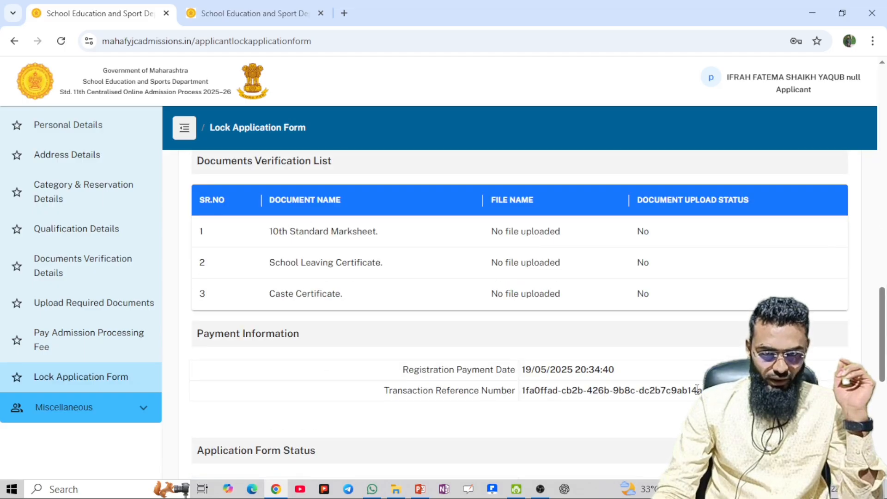
{"action": "scroll", "coordinate": [700, 388], "scroll_direction": "down", "scroll_amount": 7}
{"action": "scroll", "coordinate": [700, 388], "scroll_direction": "up", "scroll_amount": 2}
{"action": "scroll", "coordinate": [700, 387], "scroll_direction": "up", "scroll_amount": 15}
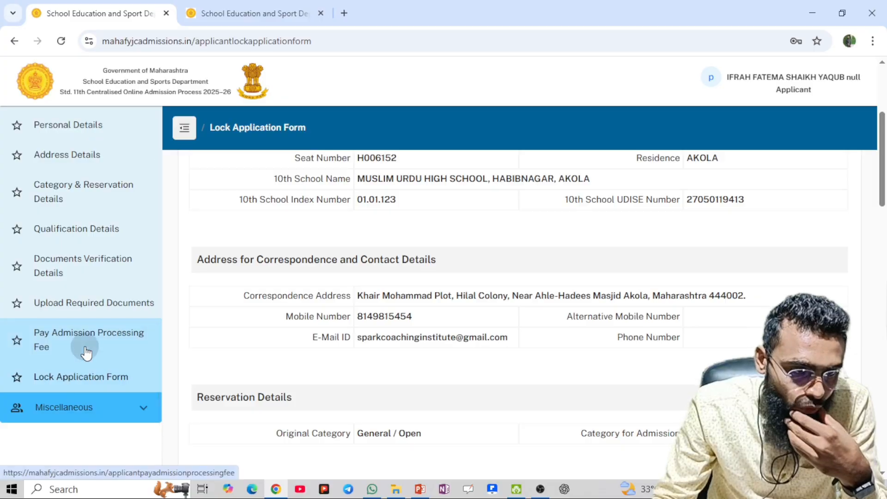
Open Pay Admission Processing Fee and bring up a print preview of the Rs. 100.0 fee receipt
{"action": "left_click", "coordinate": [86, 354]}
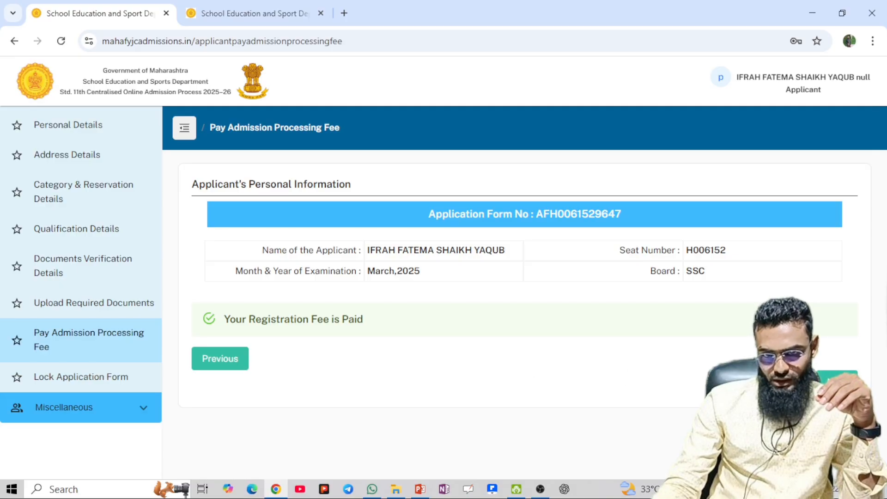
{"action": "key", "text": "ctrl+p"}
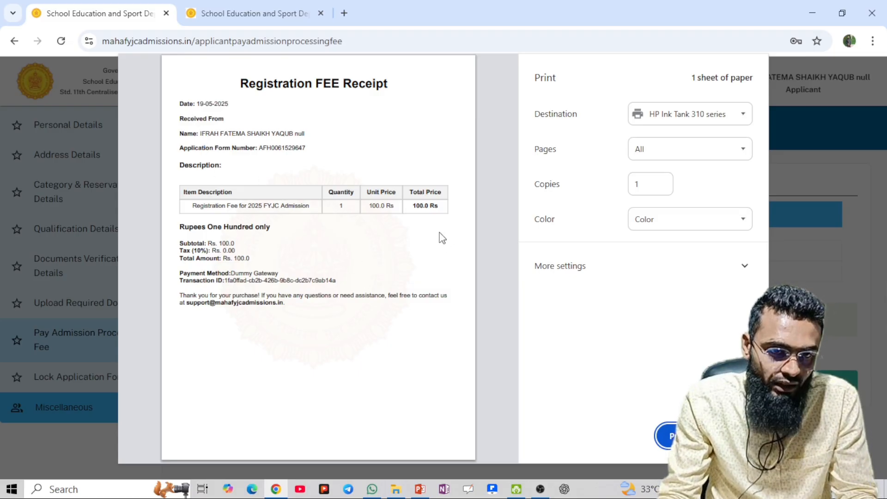
Highlight the 100.0 Rs unit price on the receipt, then close the print preview
{"action": "triple_click", "coordinate": [373, 208]}
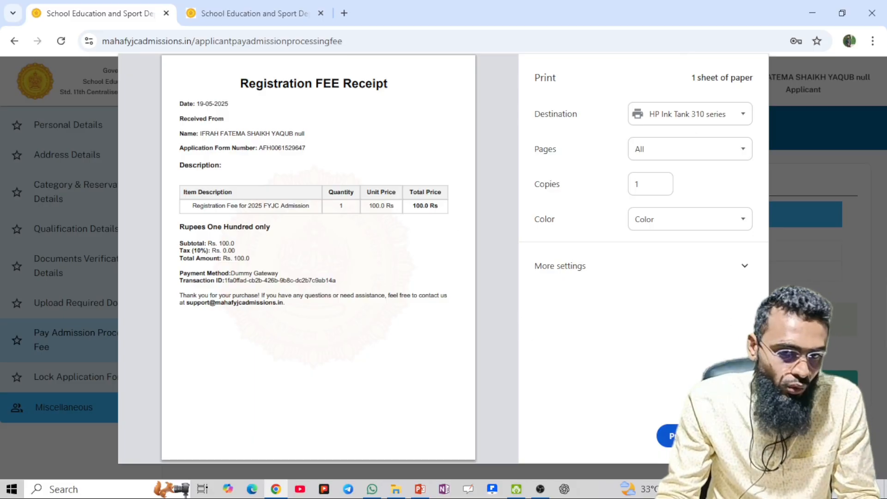
{"action": "key", "text": "Escape"}
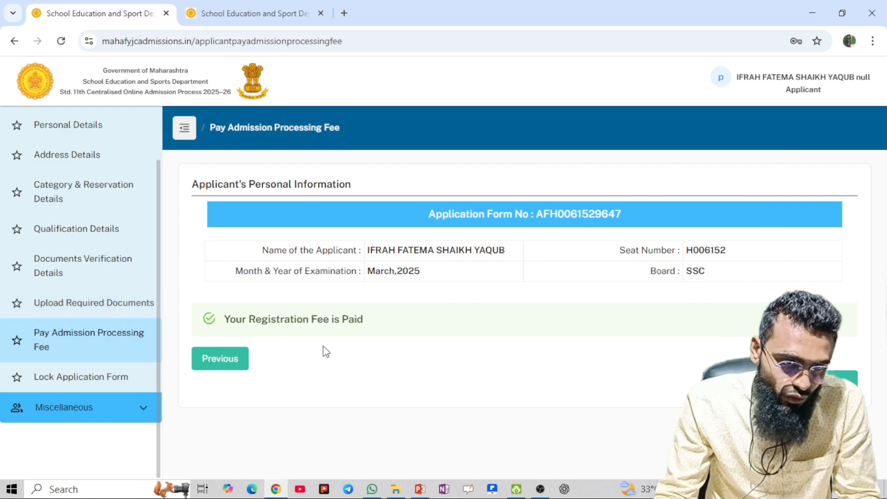
{"action": "left_click_drag", "start_coordinate": [222, 320], "coordinate": [339, 326]}
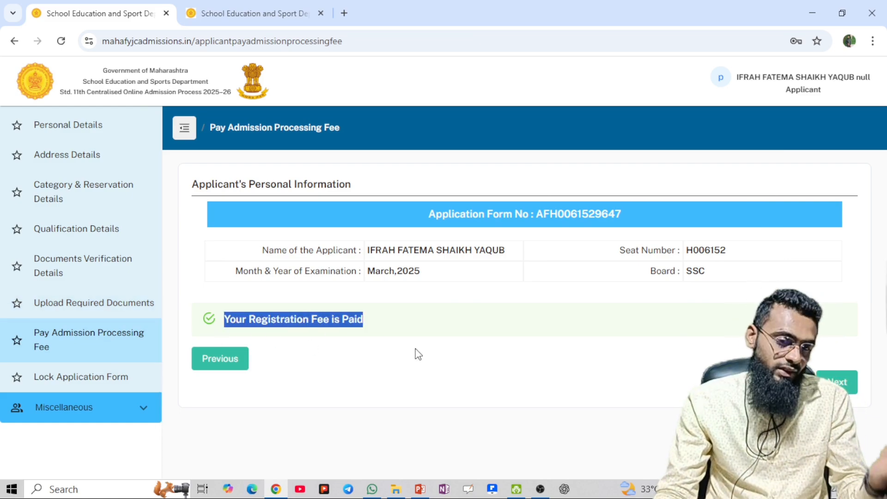
{"action": "left_click", "coordinate": [490, 342]}
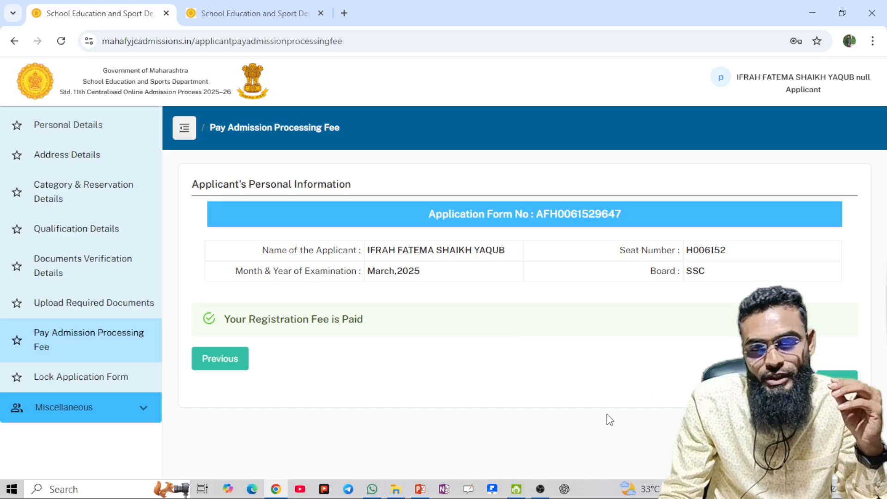
Return to the Lock Application Form page and open the 2-sheet print preview of the application form
{"action": "left_click", "coordinate": [836, 380]}
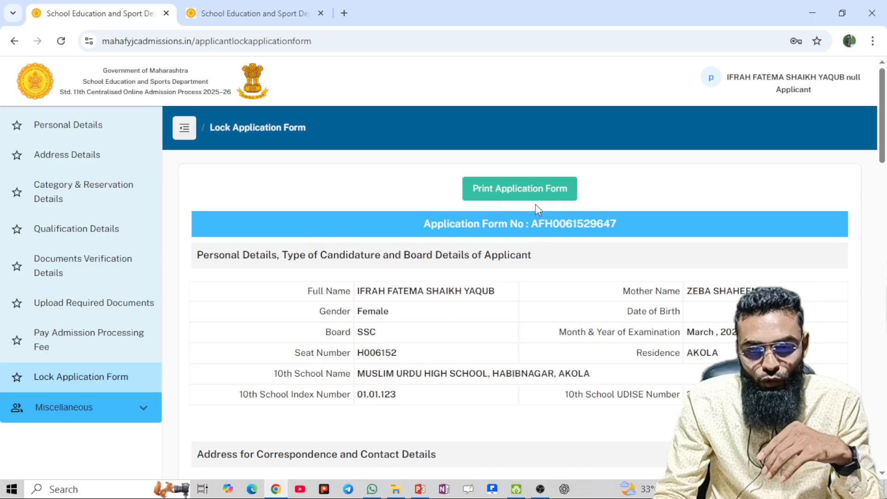
{"action": "left_click", "coordinate": [553, 199]}
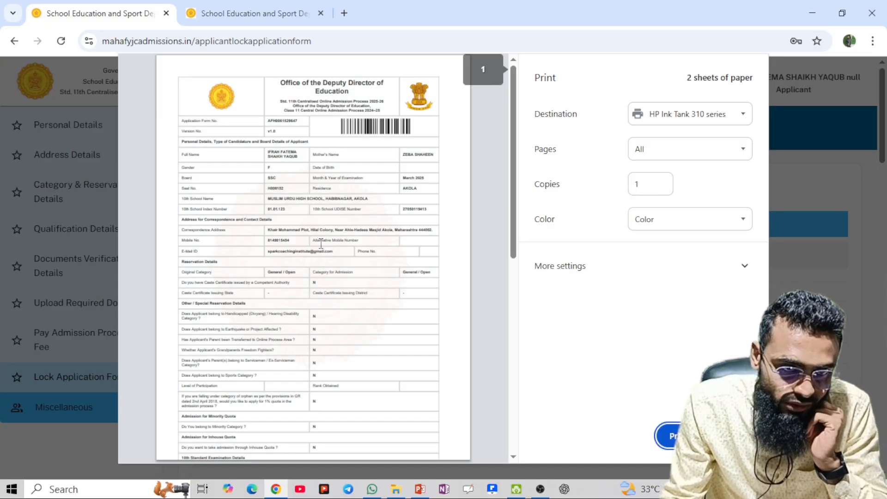
{"action": "scroll", "coordinate": [320, 243], "scroll_direction": "down", "scroll_amount": 10}
{"action": "scroll", "coordinate": [329, 252], "scroll_direction": "up", "scroll_amount": 8}
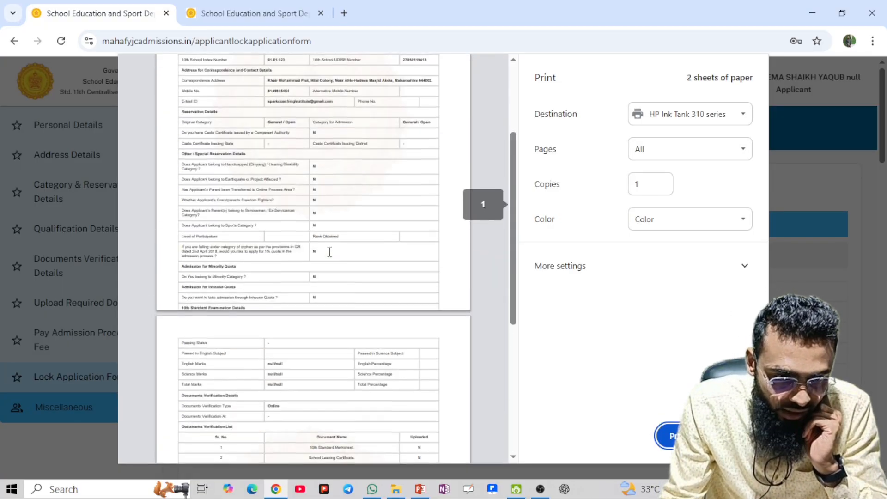
{"action": "scroll", "coordinate": [333, 246], "scroll_direction": "up", "scroll_amount": 3}
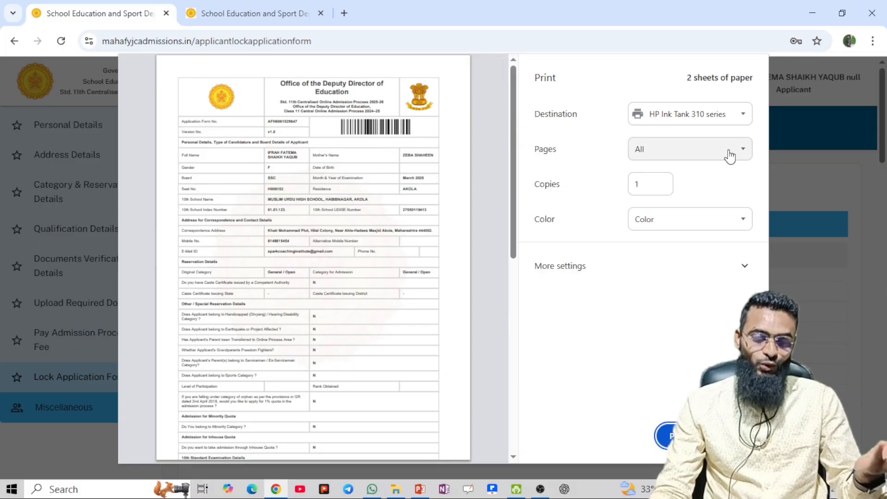
Save the application form as a PDF into the Downloads folder using the Save as PDF destination
{"action": "left_click", "coordinate": [735, 121]}
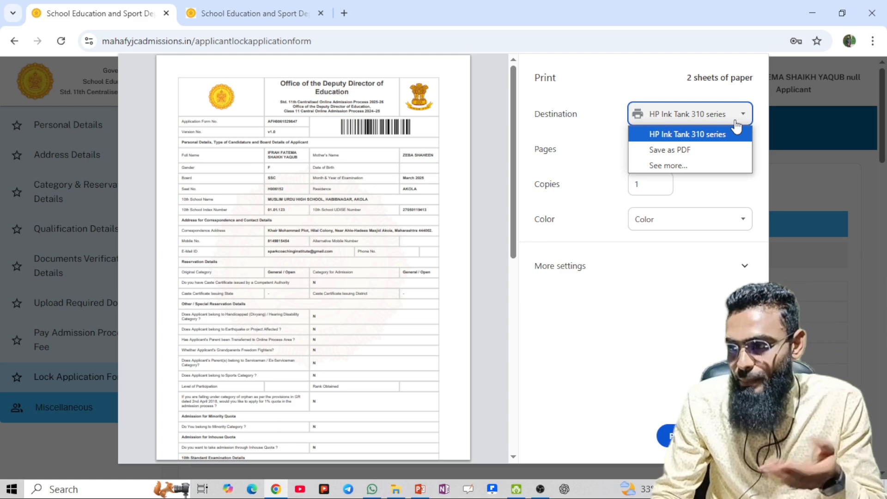
{"action": "left_click", "coordinate": [710, 151]}
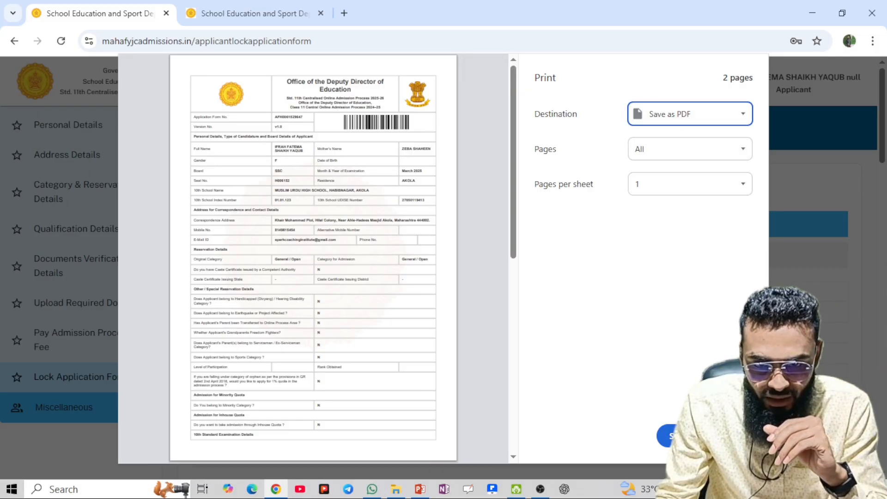
{"action": "left_click", "coordinate": [679, 436]}
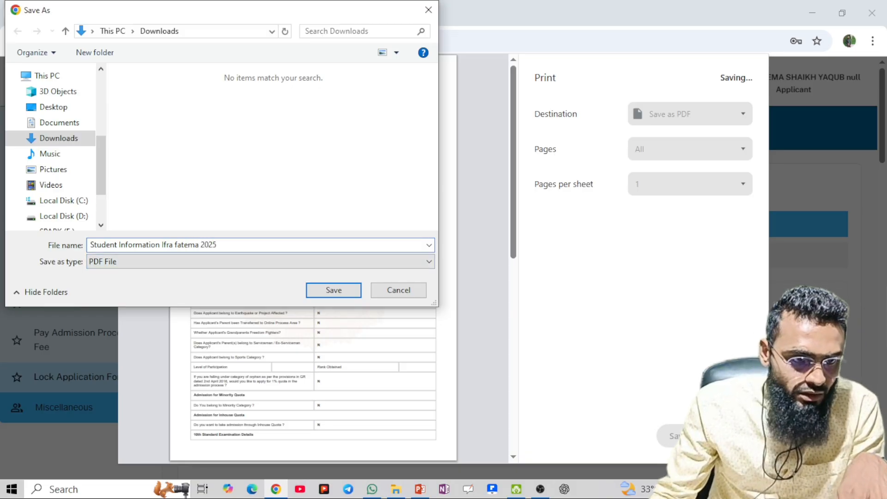
{"action": "left_click", "coordinate": [351, 292]}
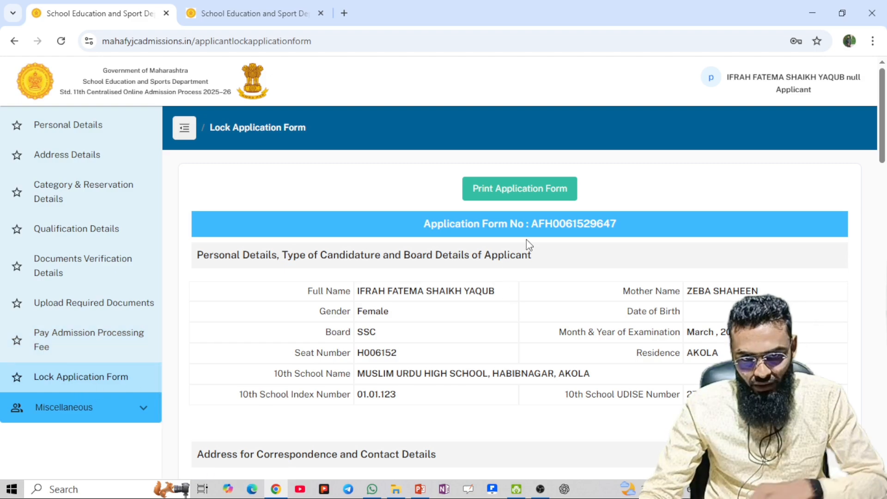
Scroll down the Lock Application Form review to Application Form Status, which reads Incomplete
{"action": "scroll", "coordinate": [528, 212], "scroll_direction": "down", "scroll_amount": 1}
{"action": "scroll", "coordinate": [545, 194], "scroll_direction": "up", "scroll_amount": 1}
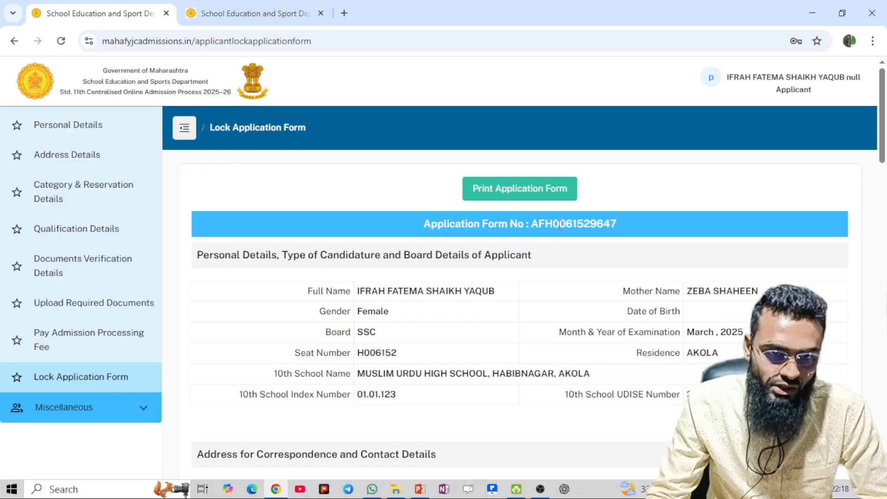
{"action": "scroll", "coordinate": [557, 231], "scroll_direction": "down", "scroll_amount": 1}
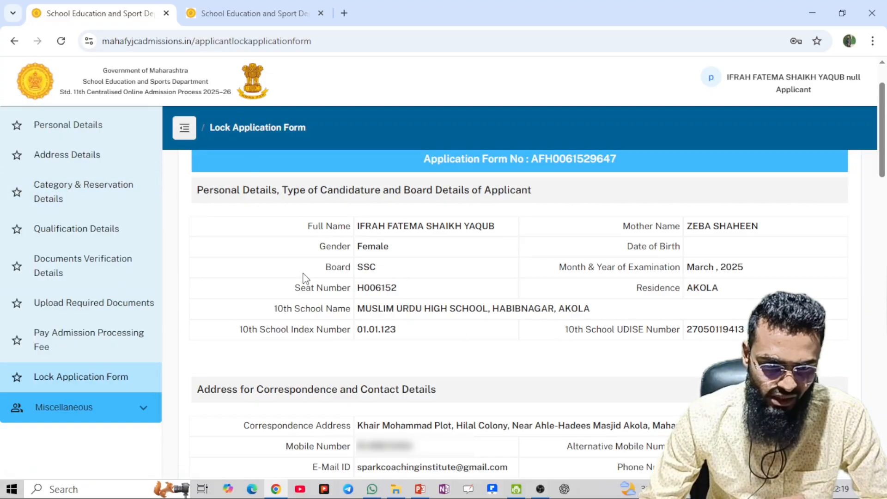
{"action": "scroll", "coordinate": [627, 326], "scroll_direction": "down", "scroll_amount": 3}
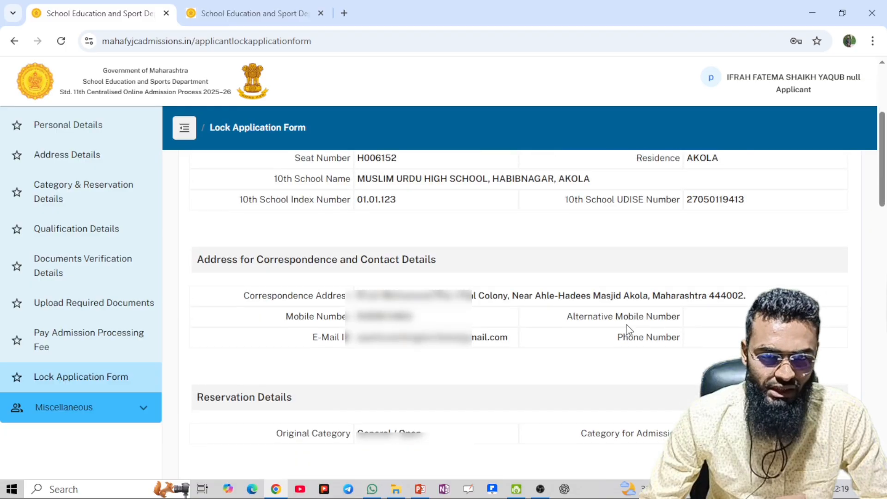
{"action": "scroll", "coordinate": [379, 277], "scroll_direction": "down", "scroll_amount": 1}
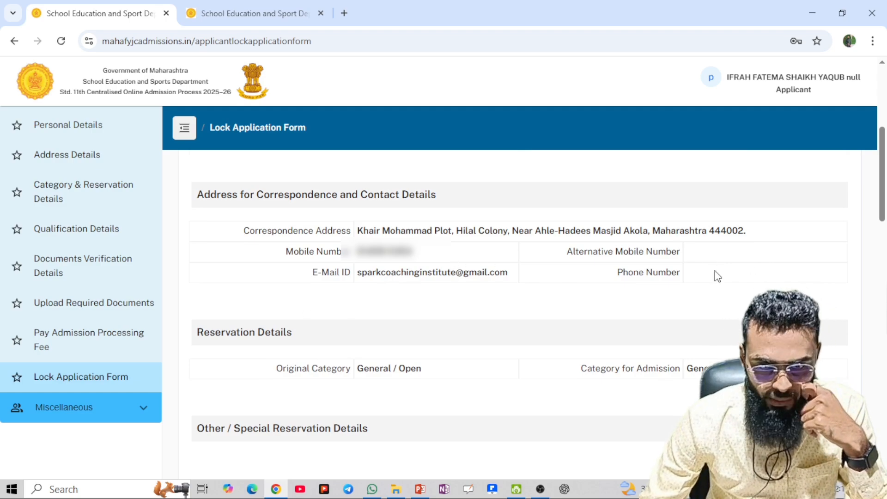
{"action": "scroll", "coordinate": [472, 329], "scroll_direction": "down", "scroll_amount": 3}
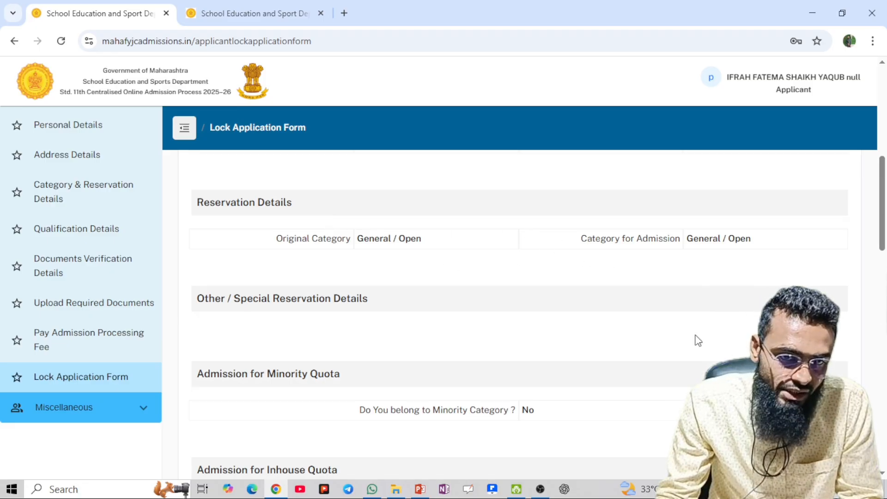
{"action": "scroll", "coordinate": [605, 320], "scroll_direction": "down", "scroll_amount": 3}
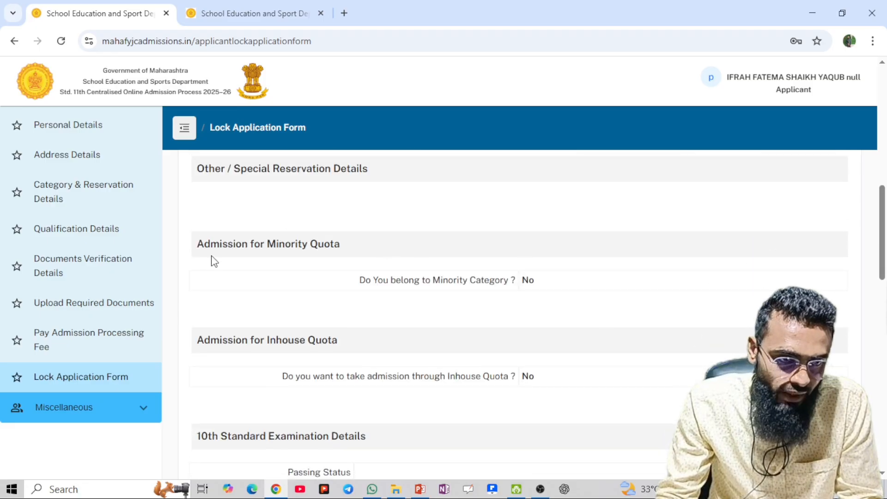
{"action": "scroll", "coordinate": [304, 270], "scroll_direction": "down", "scroll_amount": 1}
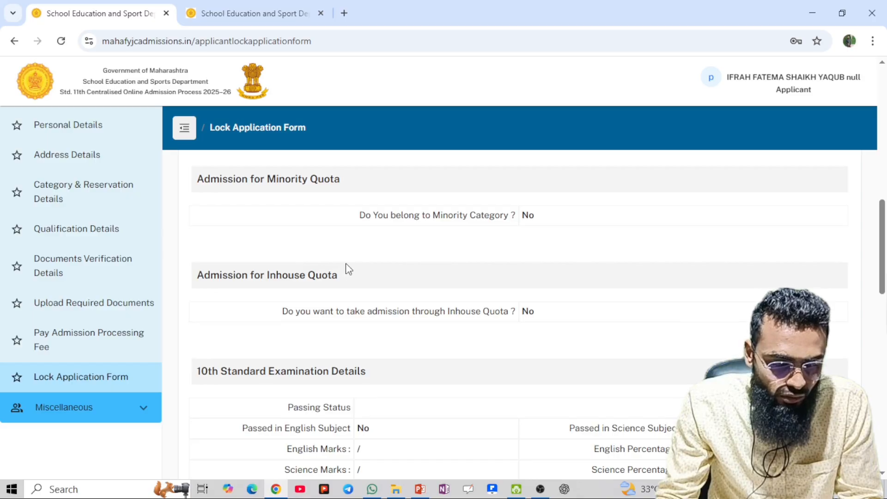
{"action": "scroll", "coordinate": [345, 268], "scroll_direction": "down", "scroll_amount": 1}
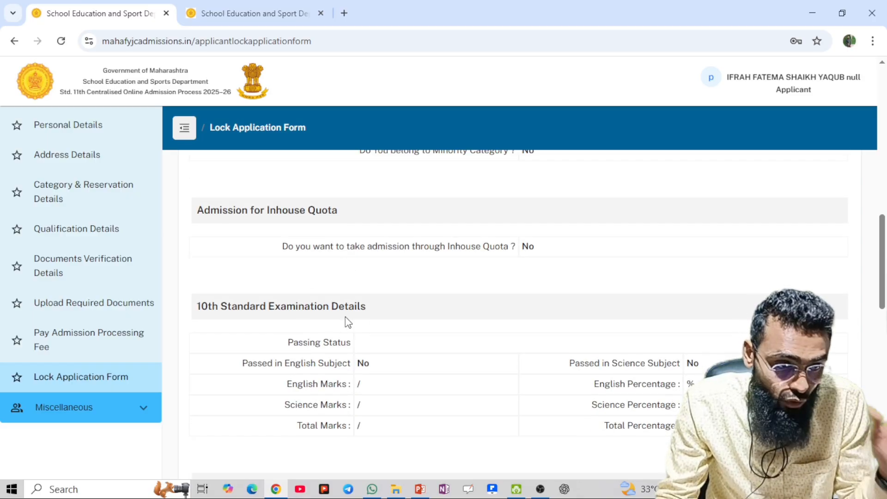
{"action": "scroll", "coordinate": [387, 337], "scroll_direction": "down", "scroll_amount": 1}
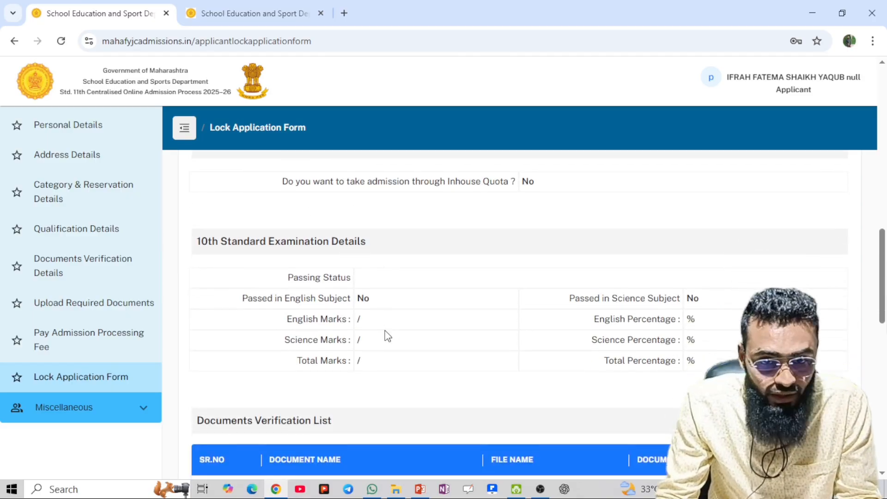
{"action": "scroll", "coordinate": [412, 296], "scroll_direction": "down", "scroll_amount": 2}
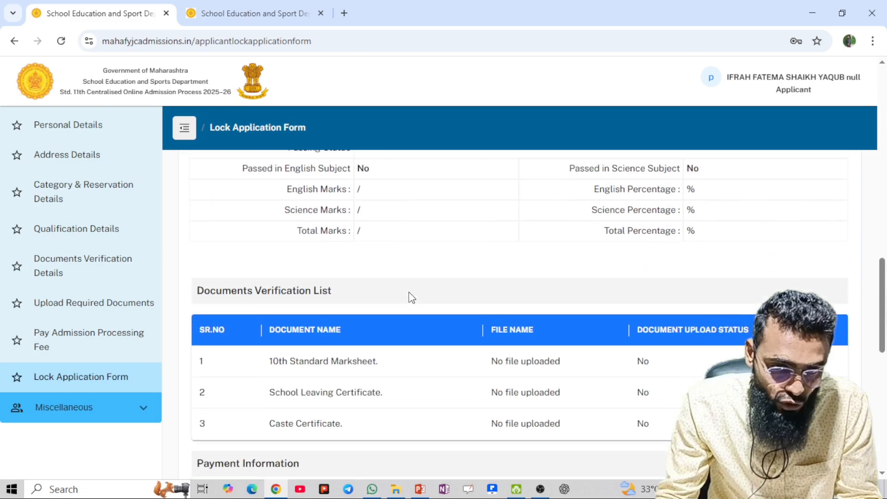
{"action": "scroll", "coordinate": [462, 282], "scroll_direction": "up", "scroll_amount": 2}
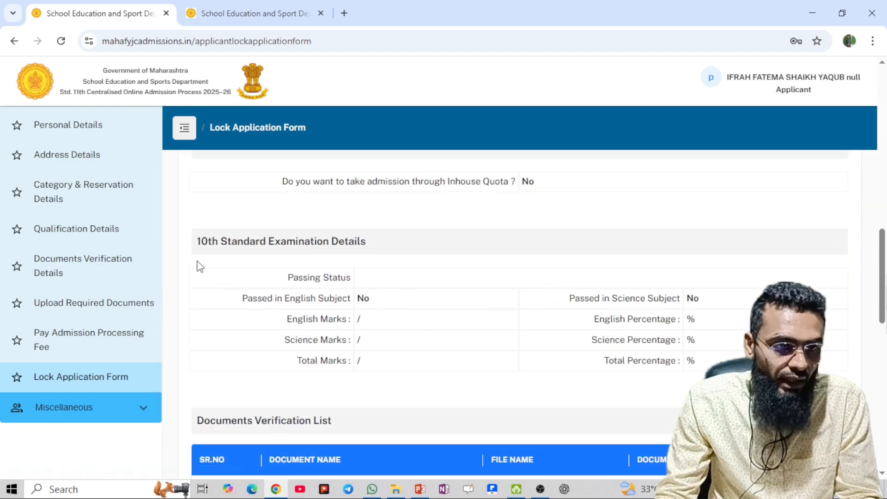
{"action": "scroll", "coordinate": [415, 316], "scroll_direction": "down", "scroll_amount": 2}
{"action": "scroll", "coordinate": [414, 316], "scroll_direction": "down", "scroll_amount": 2}
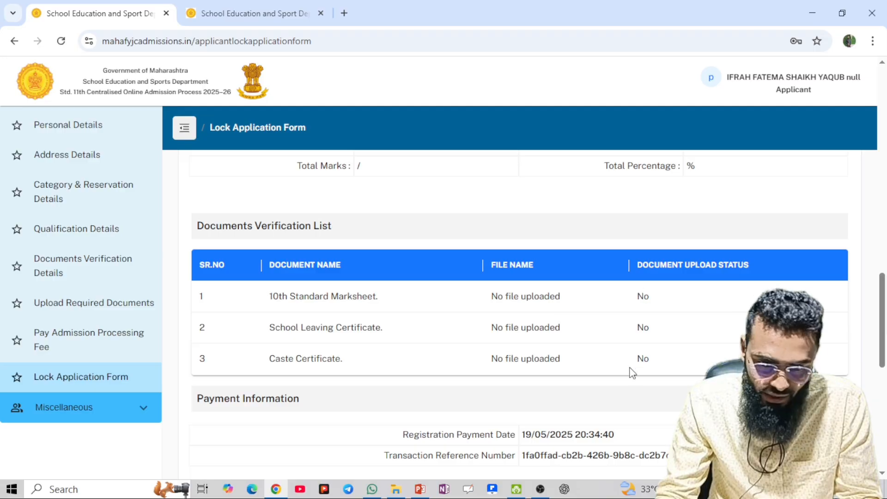
{"action": "scroll", "coordinate": [632, 378], "scroll_direction": "down", "scroll_amount": 5}
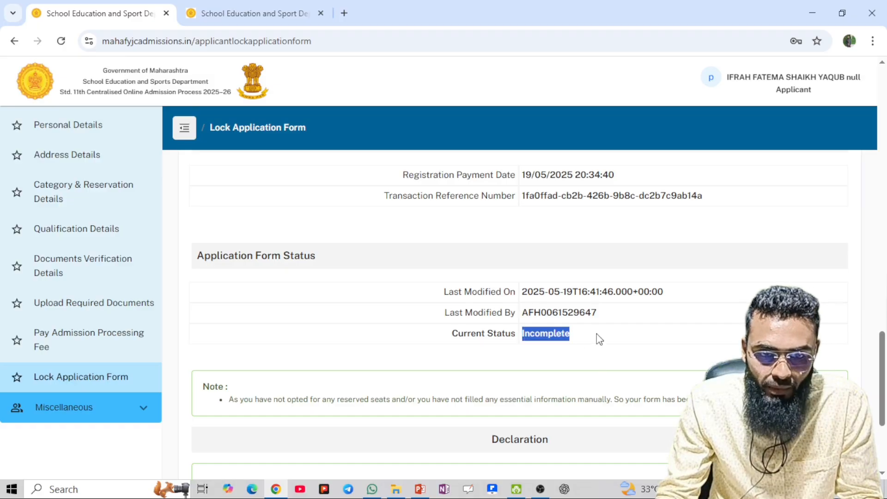
Tick the 'I hereby declare & understand that' declaration checkbox on the Lock Application Form
{"action": "left_click", "coordinate": [642, 332]}
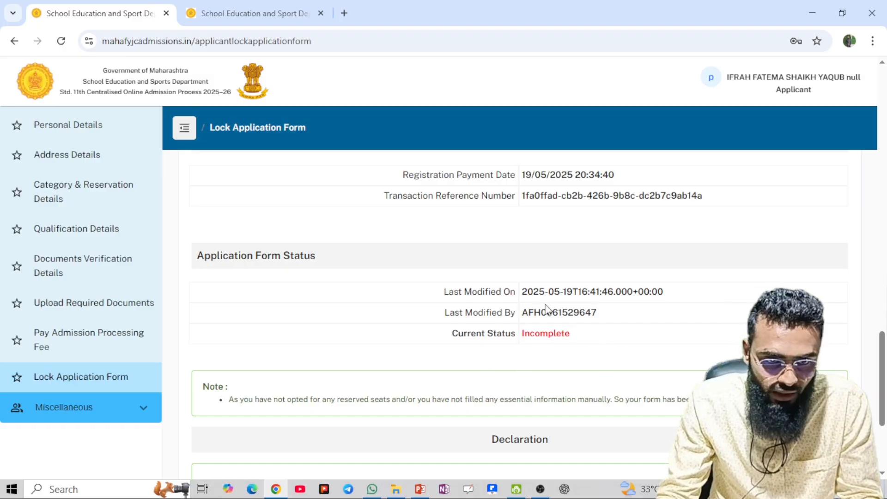
{"action": "scroll", "coordinate": [545, 312], "scroll_direction": "down", "scroll_amount": 3}
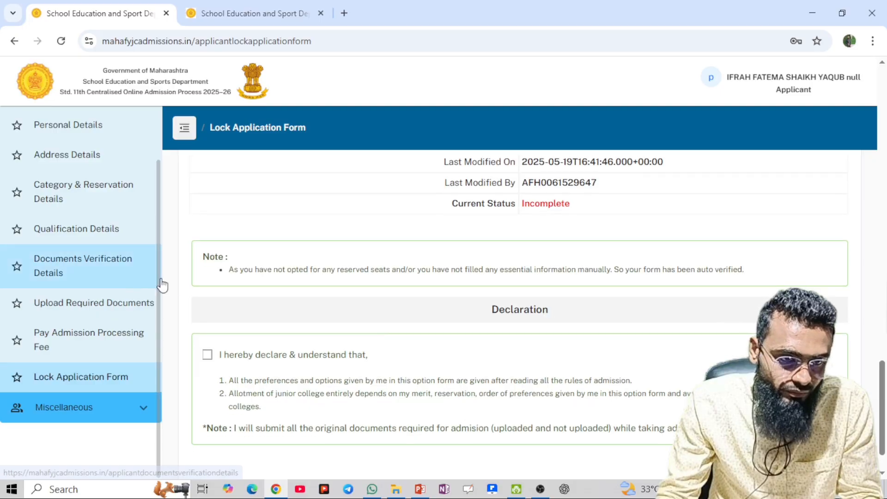
{"action": "scroll", "coordinate": [280, 292], "scroll_direction": "down", "scroll_amount": 2}
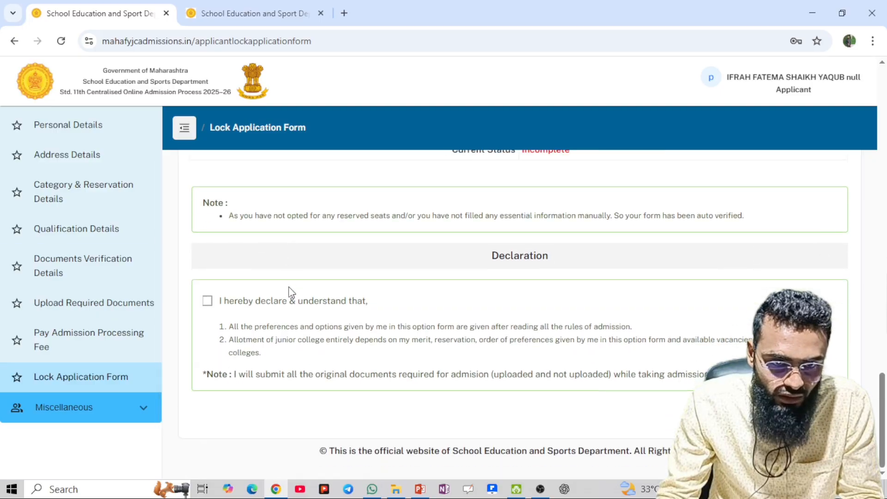
{"action": "left_click", "coordinate": [208, 303]}
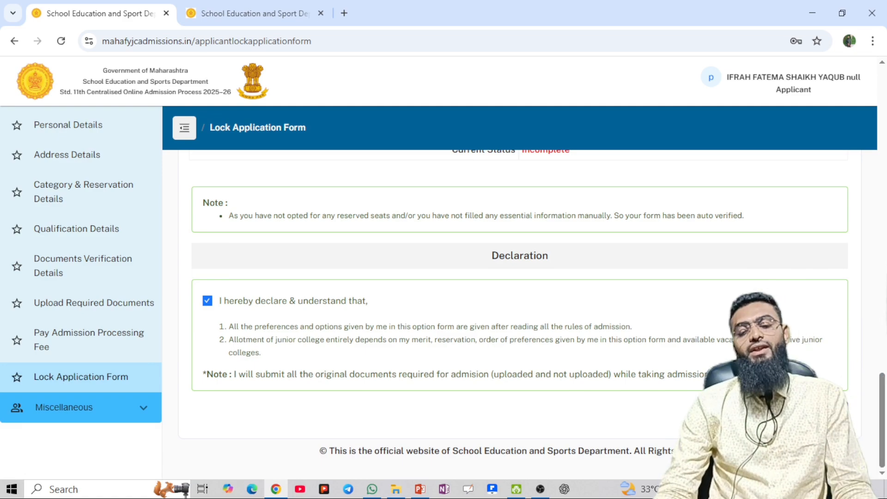
Scroll back through the form and expand the Miscellaneous section in the sidebar
{"action": "scroll", "coordinate": [688, 340], "scroll_direction": "up", "scroll_amount": 4}
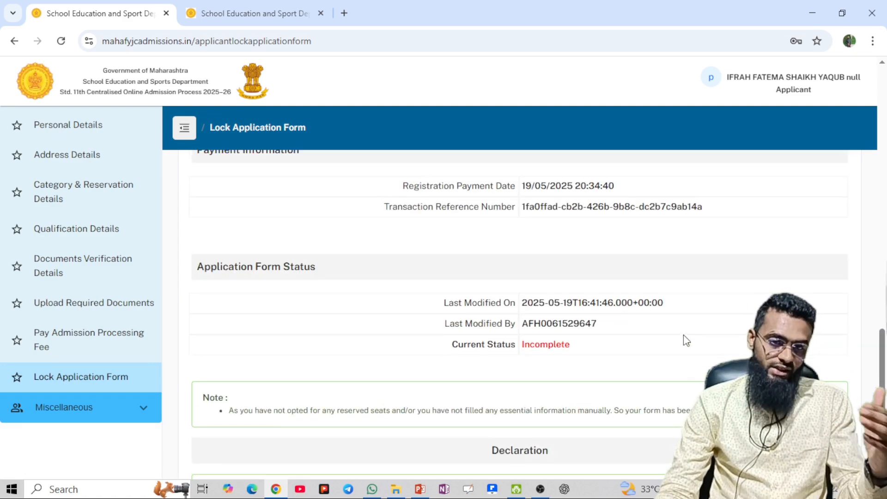
{"action": "scroll", "coordinate": [686, 340], "scroll_direction": "up", "scroll_amount": 15}
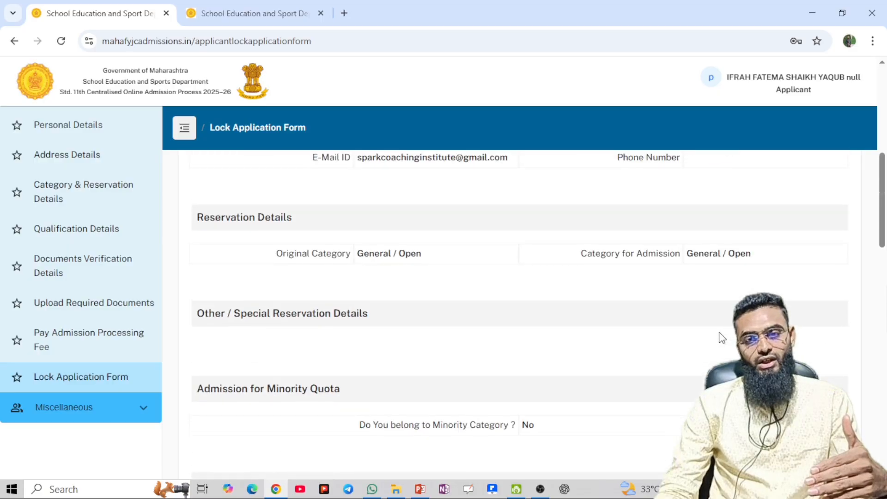
{"action": "scroll", "coordinate": [719, 332], "scroll_direction": "up", "scroll_amount": 8}
{"action": "scroll", "coordinate": [719, 332], "scroll_direction": "down", "scroll_amount": 12}
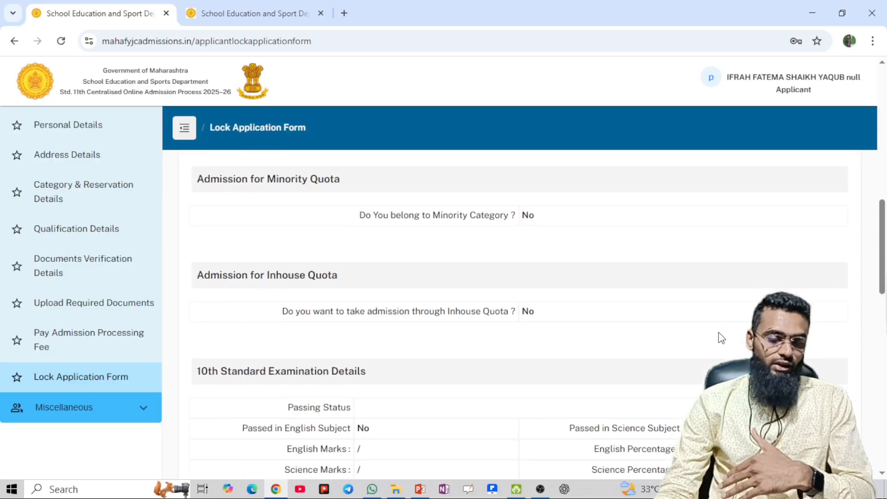
{"action": "scroll", "coordinate": [718, 331], "scroll_direction": "down", "scroll_amount": 18}
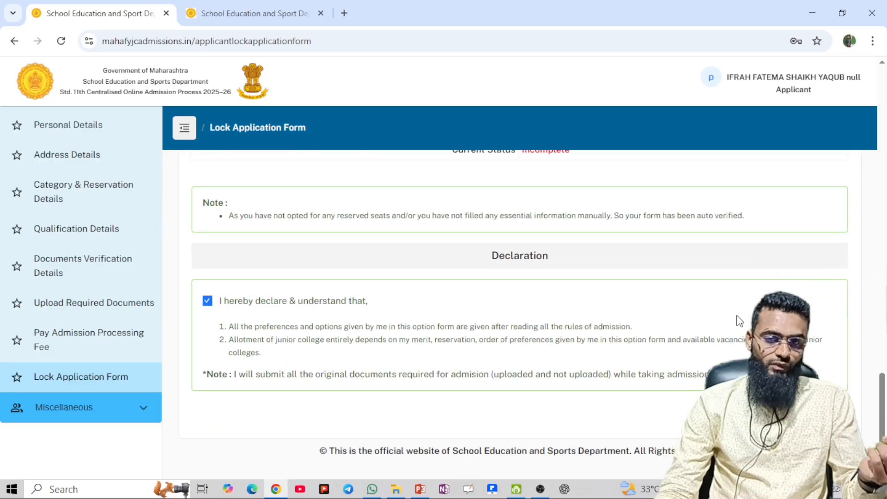
{"action": "left_click", "coordinate": [154, 418]}
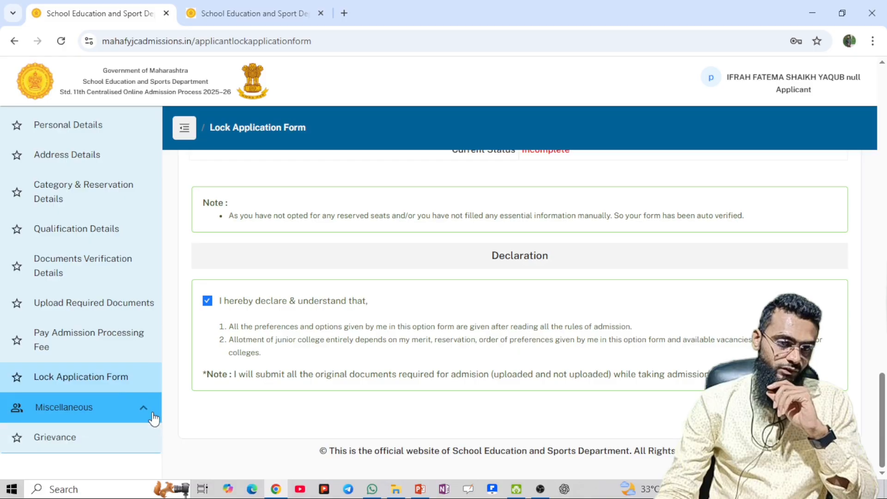
Visit Grievance and Dashboard, show Registration Details, then open a new blank Google tab
{"action": "left_click", "coordinate": [134, 445]}
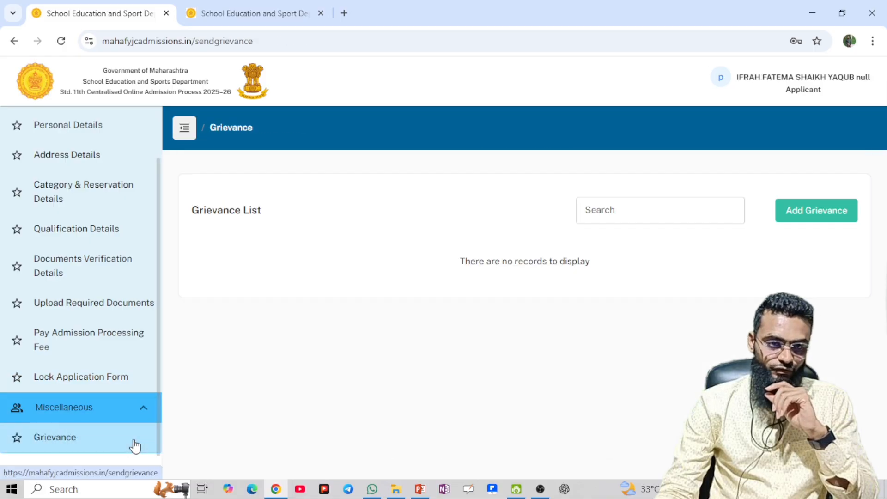
{"action": "left_click", "coordinate": [87, 417]}
{"action": "scroll", "coordinate": [95, 267], "scroll_direction": "up", "scroll_amount": 2}
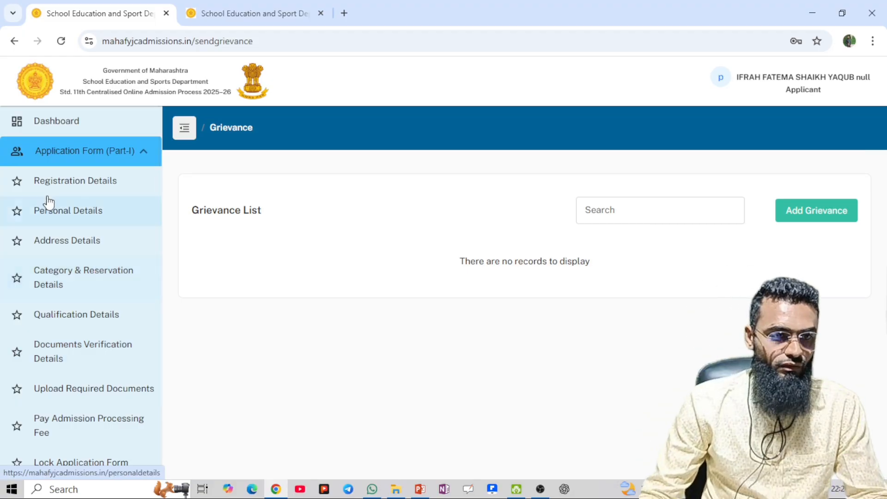
{"action": "left_click", "coordinate": [65, 123]}
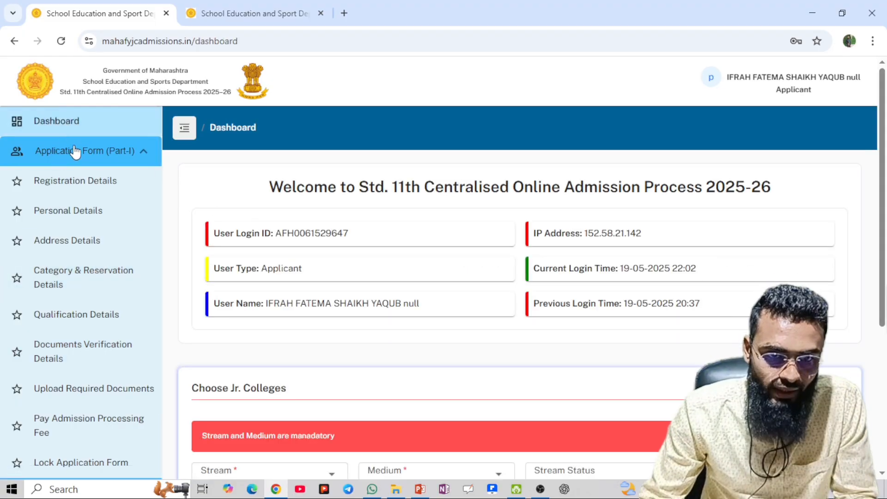
{"action": "left_click", "coordinate": [84, 174]}
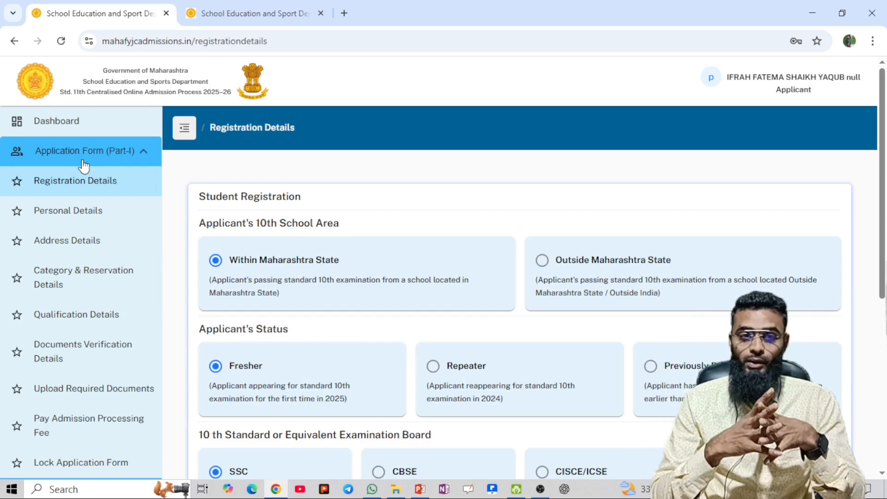
{"action": "left_click", "coordinate": [344, 13]}
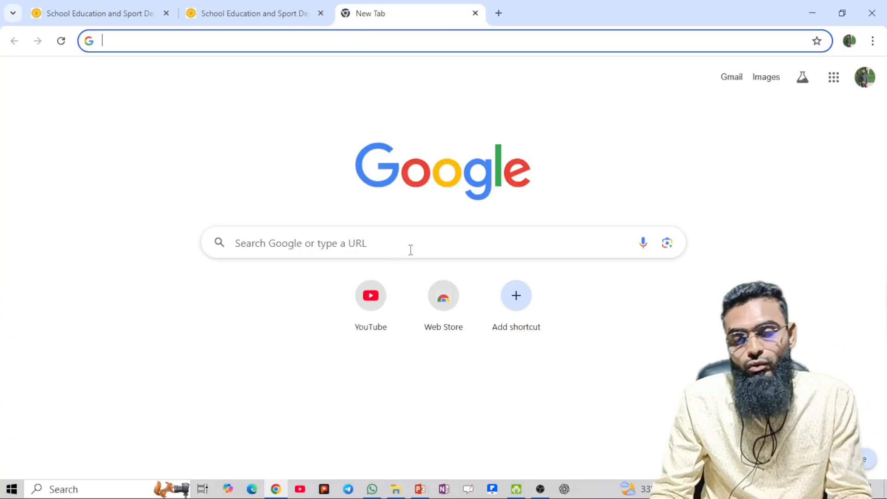
Return to the Registration Details tab, minimise Chrome and OBS Studio, and close WhatsApp
{"action": "left_click", "coordinate": [240, 14]}
{"action": "left_click", "coordinate": [91, 14]}
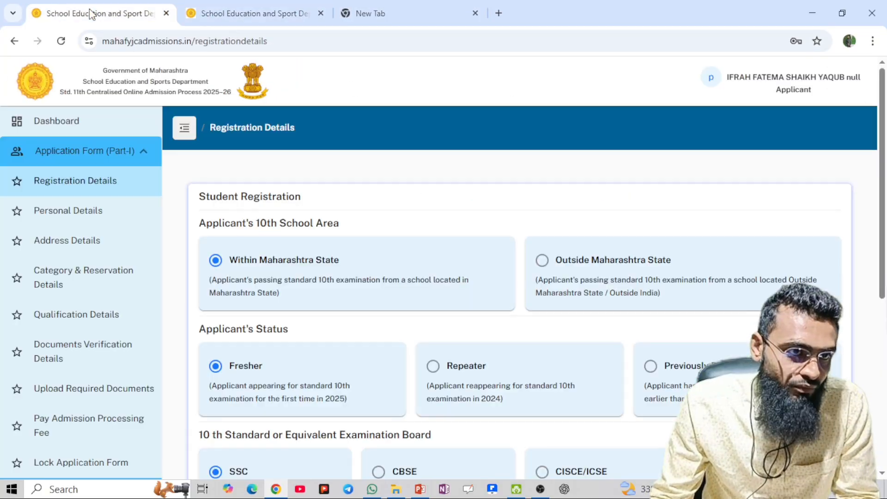
{"action": "left_click", "coordinate": [814, 12]}
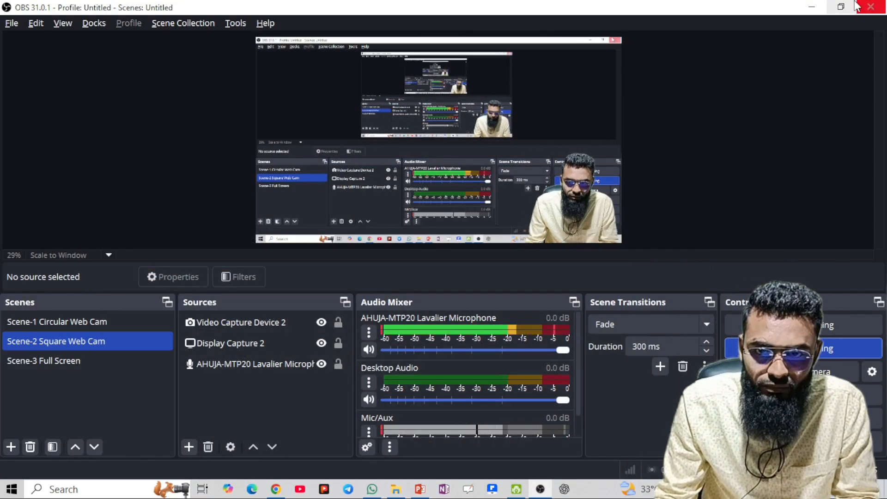
{"action": "left_click", "coordinate": [812, 7]}
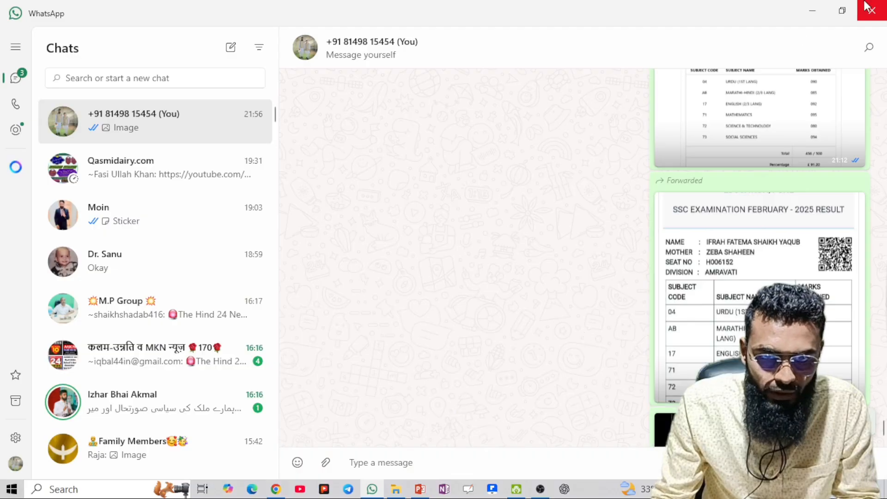
{"action": "left_click", "coordinate": [867, 7]}
Bring up the '11th Admission Kaise Kare' presentation and scroll from slide 8 to the slide 12 Join Us slide
{"action": "key", "text": "alt+Tab"}
{"action": "key", "text": "alt+Tab"}
{"action": "key", "text": "alt+Tab"}
{"action": "key", "text": "alt+Tab"}
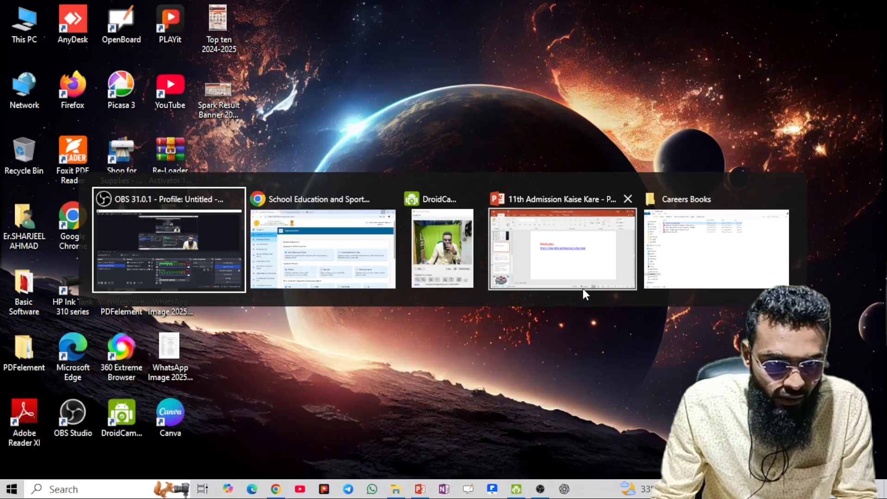
{"action": "left_click", "coordinate": [582, 287]}
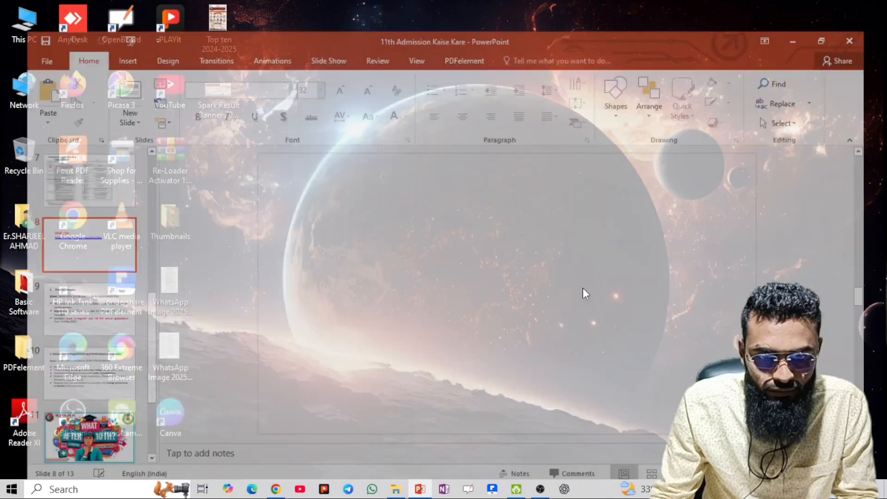
{"action": "scroll", "coordinate": [585, 293], "scroll_direction": "down", "scroll_amount": 2}
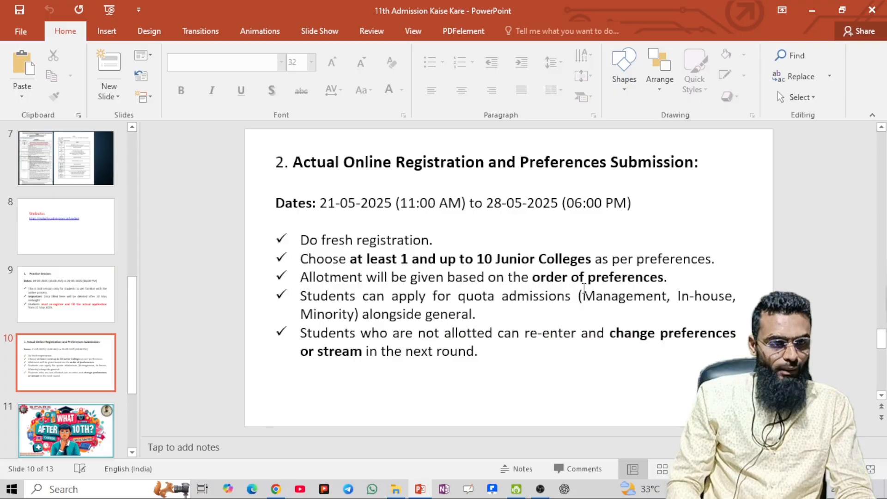
{"action": "scroll", "coordinate": [584, 288], "scroll_direction": "down", "scroll_amount": 1}
{"action": "scroll", "coordinate": [583, 287], "scroll_direction": "down", "scroll_amount": 1}
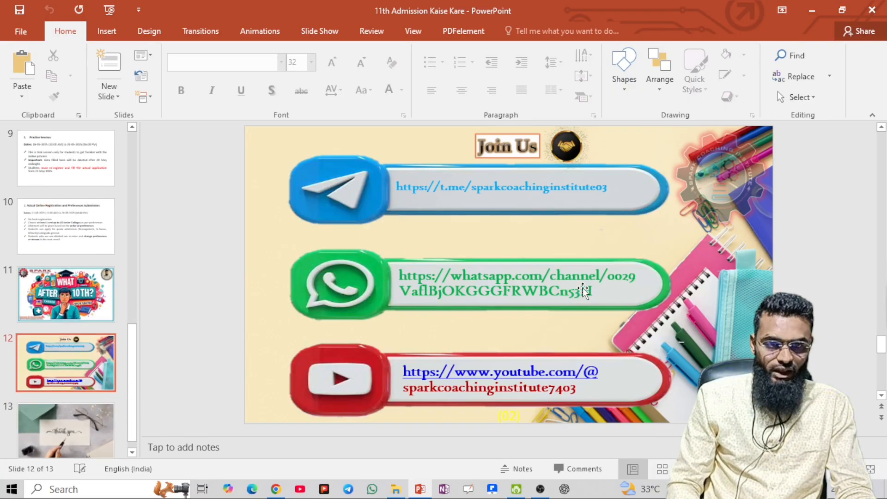